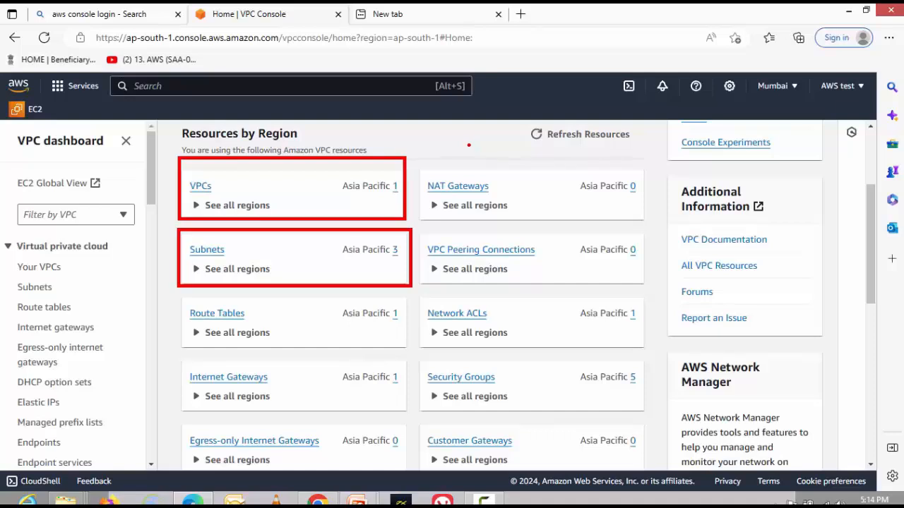
pyautogui.moveTo(177, 296)
pyautogui.mouseDown()
pyautogui.moveTo(197, 314)
pyautogui.moveTo(364, 366)
pyautogui.moveTo(413, 357)
pyautogui.moveTo(408, 348)
pyautogui.mouseUp()
pyautogui.moveTo(177, 358)
pyautogui.mouseDown()
pyautogui.moveTo(213, 391)
pyautogui.moveTo(415, 410)
pyautogui.mouseUp()
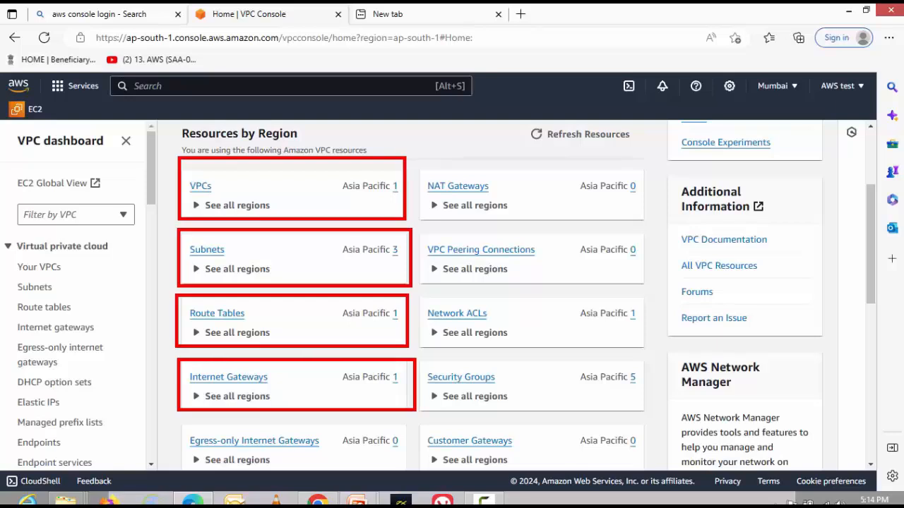
pyautogui.press('Escape')
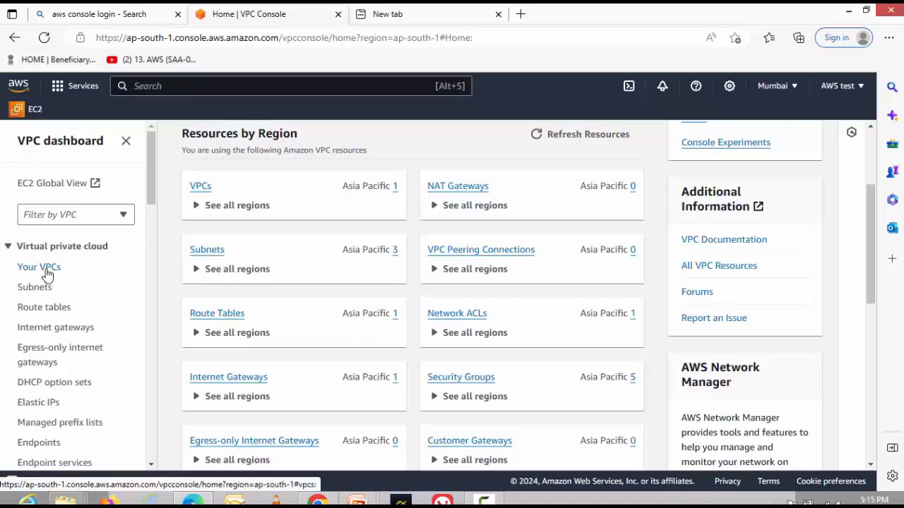
# - Start creating a new VPC from the list of VPCs and set its name tag to Netmynd-VPC
pyautogui.click(46, 273)
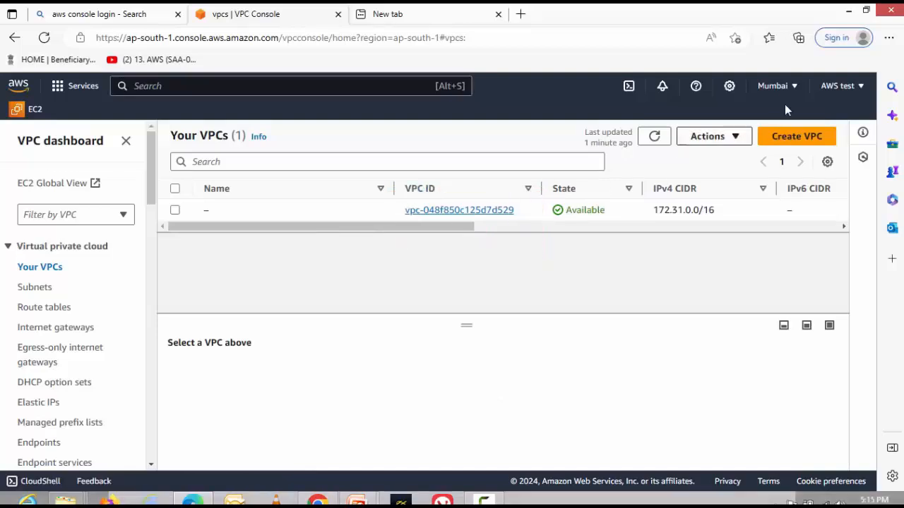
pyautogui.click(779, 141)
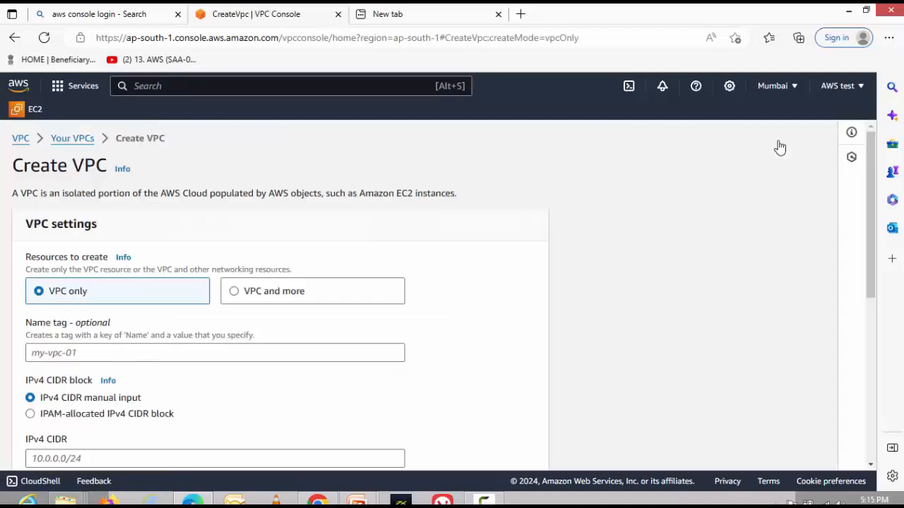
pyautogui.click(282, 351)
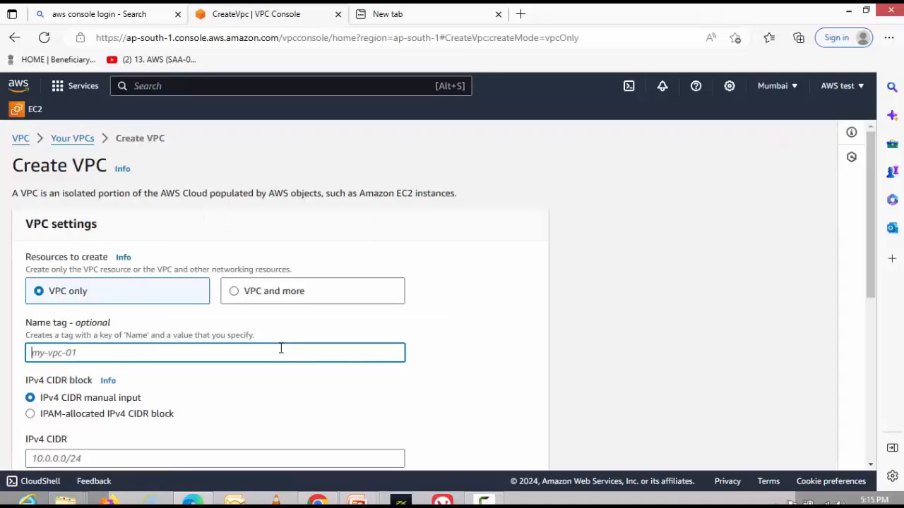
pyautogui.write('Netmynd-VPC')
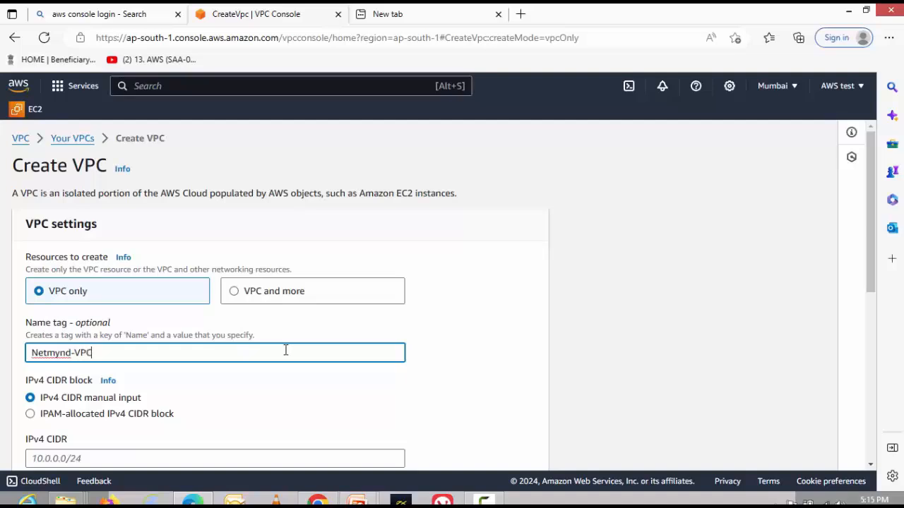
# - Set the new VPC's IPv4 CIDR to 10.0.0.0/16
pyautogui.scroll(-2, 285, 351)
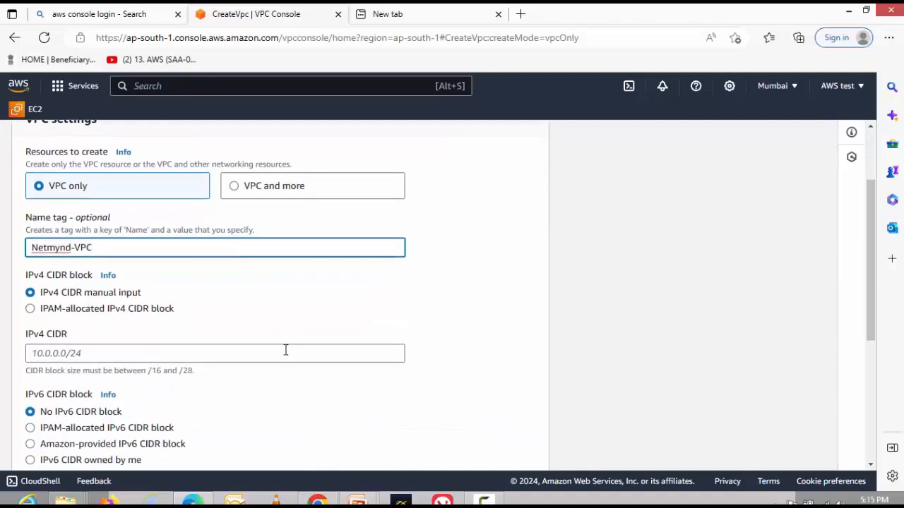
pyautogui.click(265, 355)
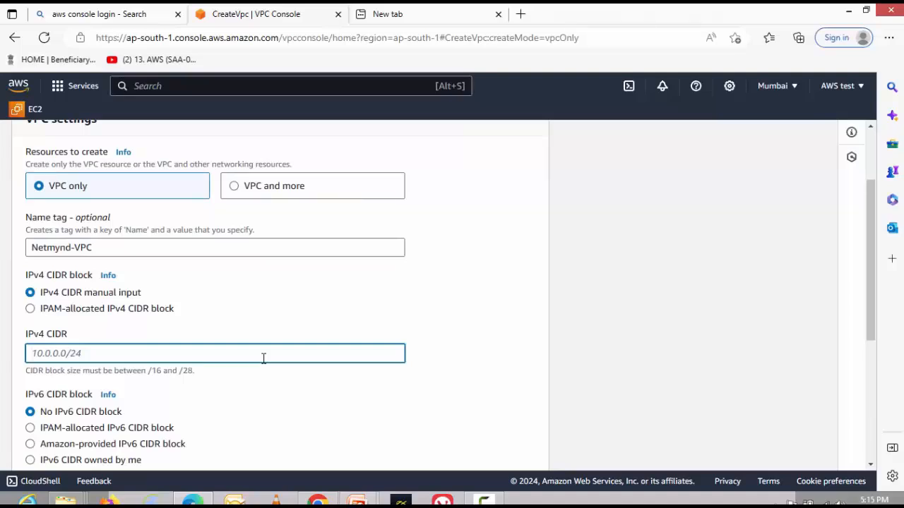
pyautogui.write('10.0.0.0')
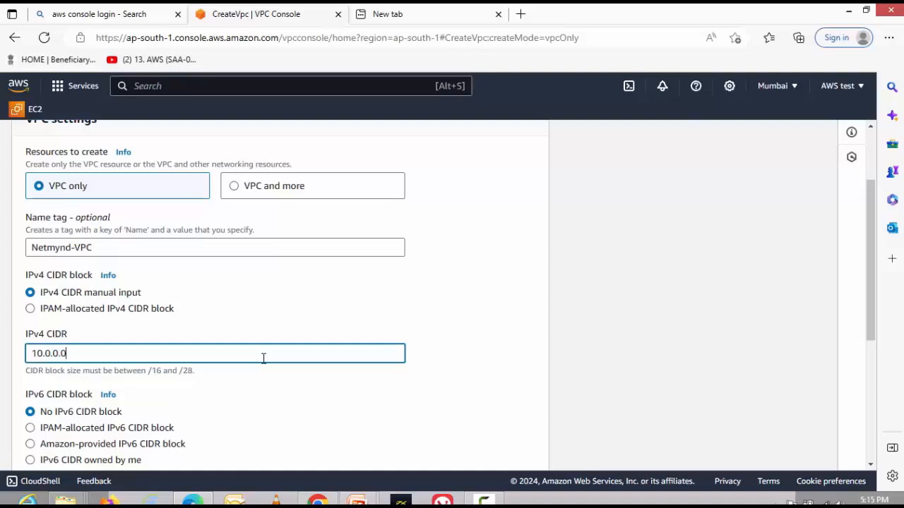
pyautogui.write('/16')
pyautogui.moveTo(27, 367)
pyautogui.mouseDown()
pyautogui.moveTo(205, 367)
pyautogui.moveTo(215, 385)
pyautogui.mouseUp()
pyautogui.click(265, 385)
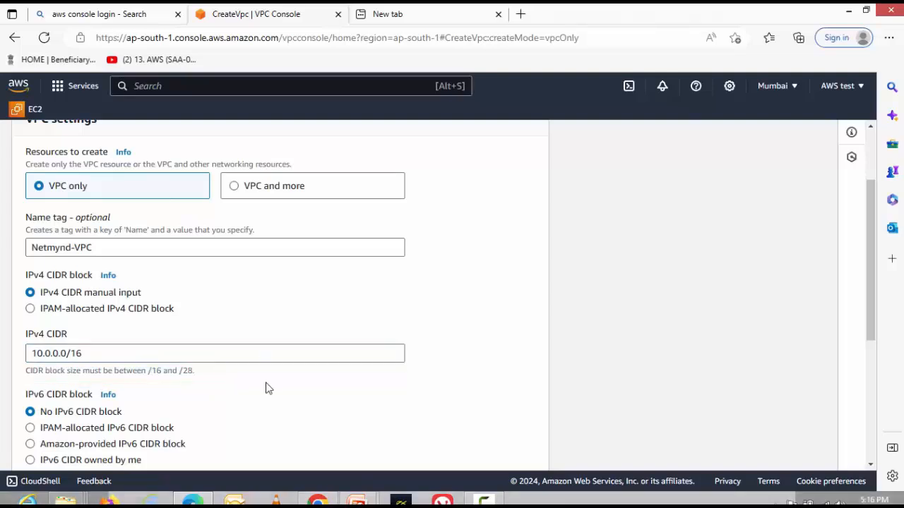
# - Try Dedicated as the VPC's tenancy and set it back to Default
pyautogui.scroll(-3, 265, 387)
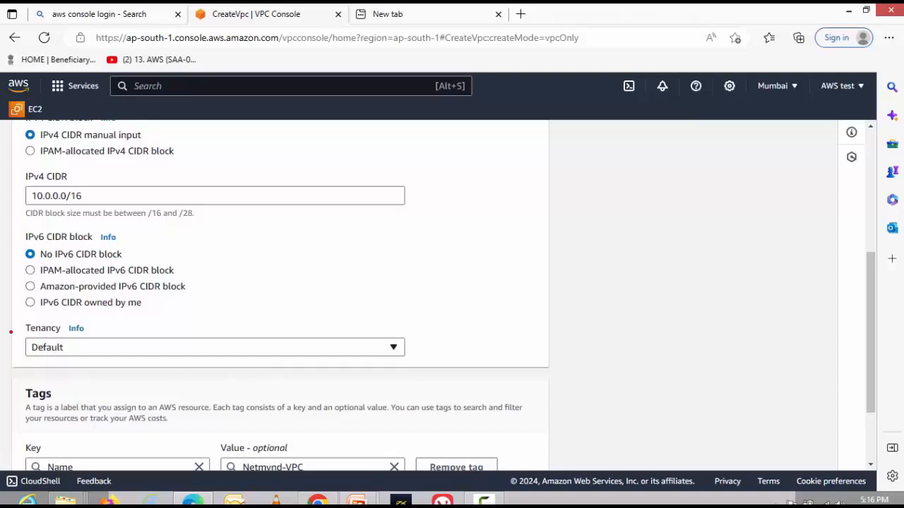
pyautogui.moveTo(23, 329)
pyautogui.mouseDown()
pyautogui.moveTo(71, 356)
pyautogui.moveTo(427, 362)
pyautogui.mouseUp()
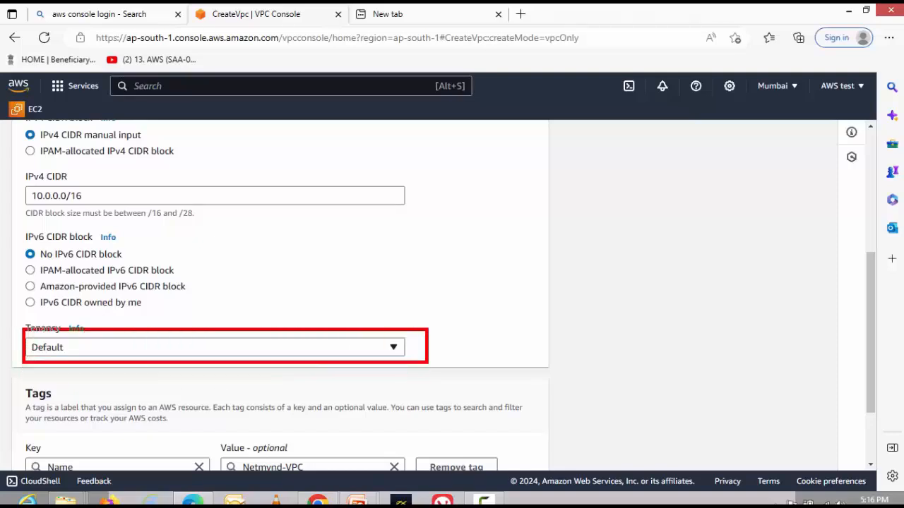
pyautogui.press('Escape')
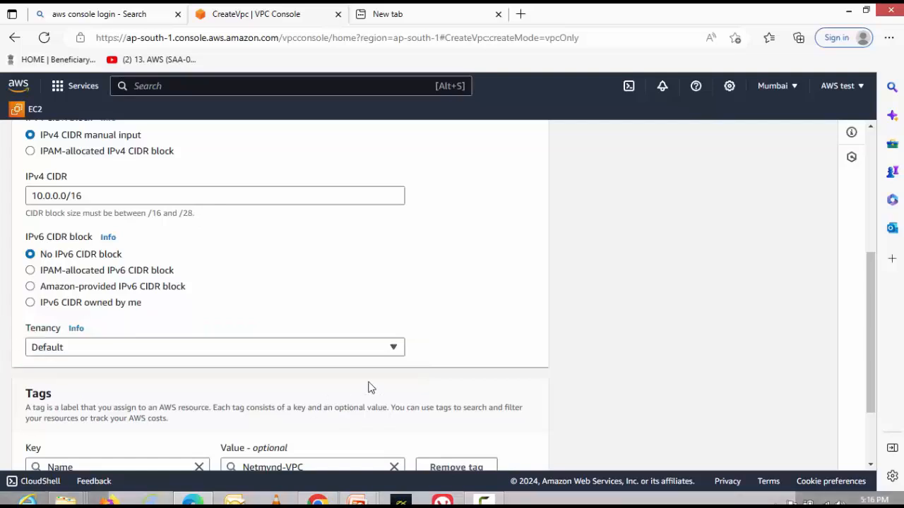
pyautogui.click(393, 349)
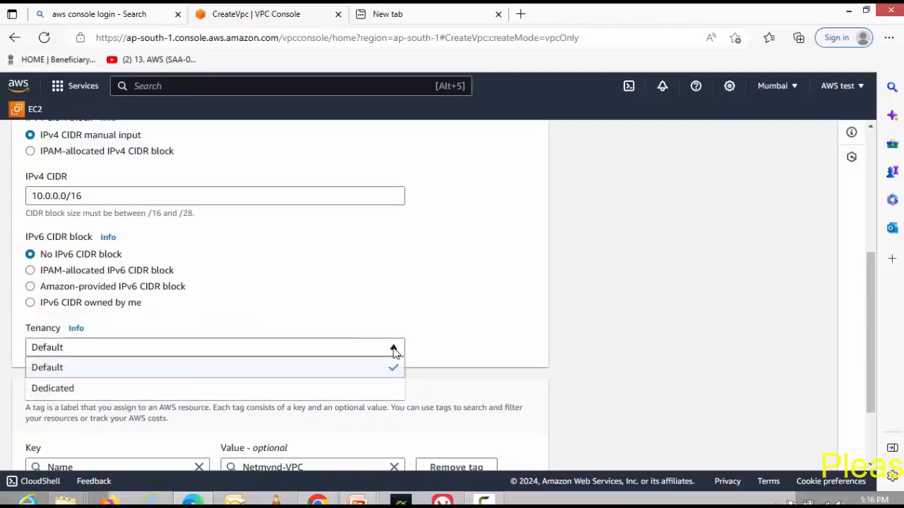
pyautogui.click(131, 391)
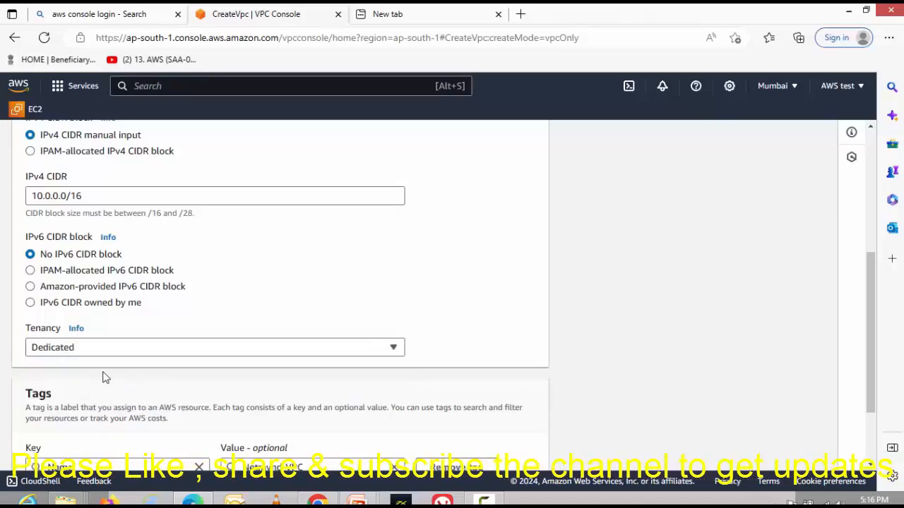
pyautogui.click(393, 350)
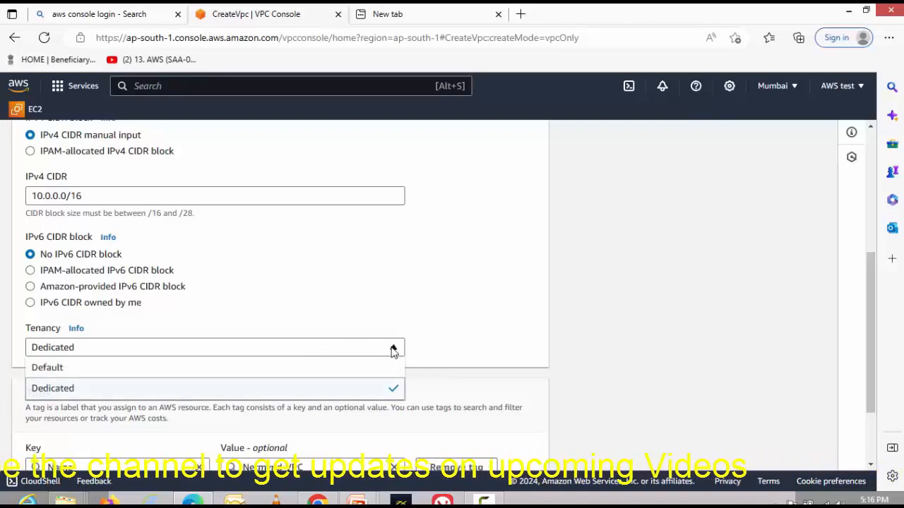
pyautogui.click(228, 368)
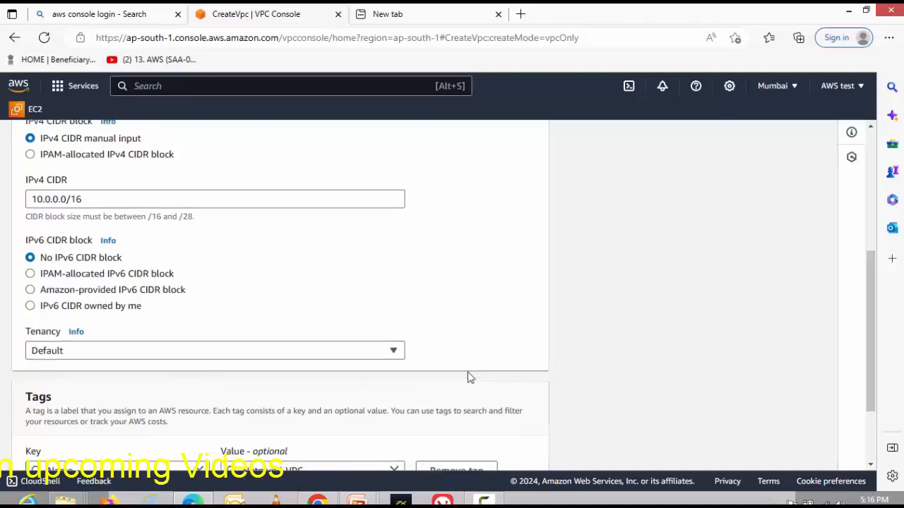
# - Review the name tag, IPv4 CIDR and IPv6 CIDR settings and create the VPC
pyautogui.scroll(4, 470, 378)
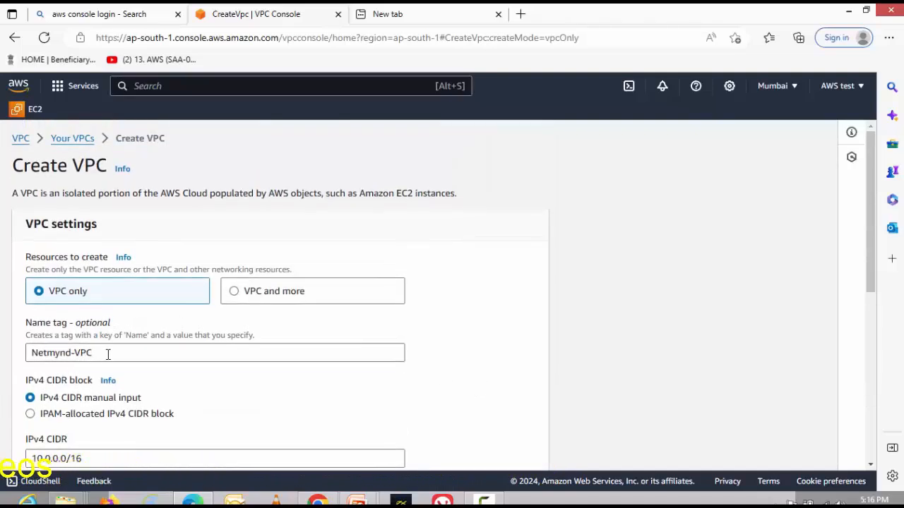
pyautogui.moveTo(107, 355); pyautogui.dragTo(21, 359)
pyautogui.click(309, 383)
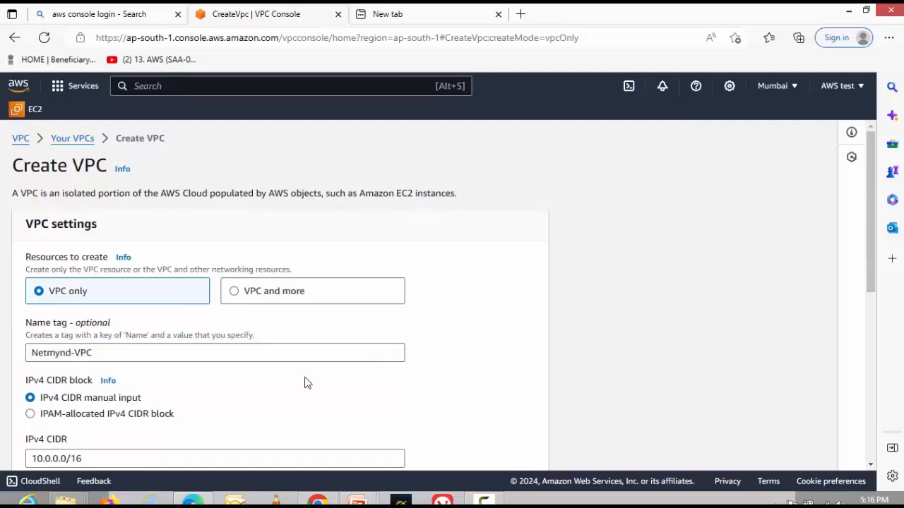
pyautogui.scroll(-3, 308, 382)
pyautogui.moveTo(151, 357); pyautogui.dragTo(7, 363)
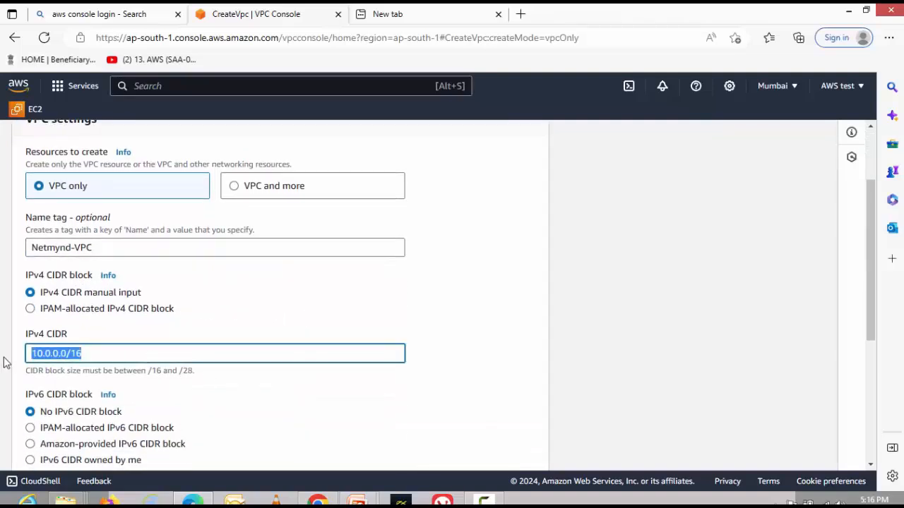
pyautogui.click(367, 400)
pyautogui.scroll(-3, 369, 402)
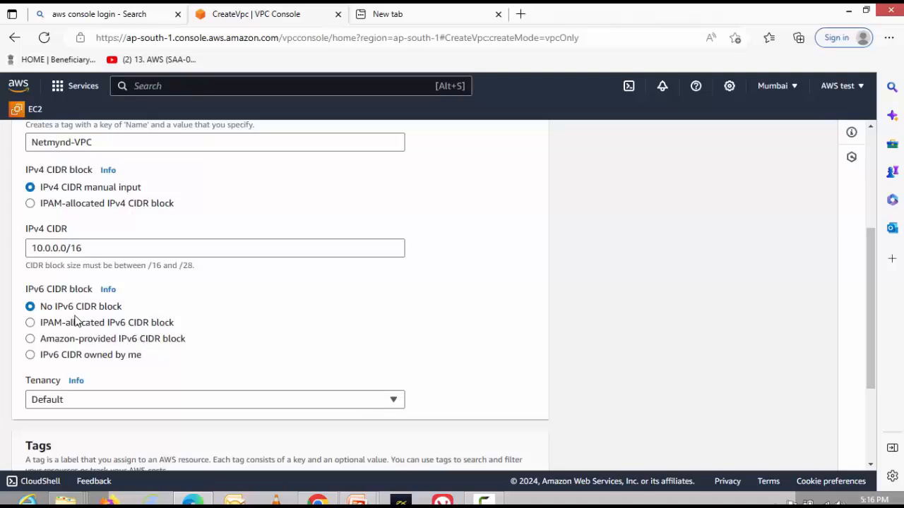
pyautogui.scroll(-4, 452, 423)
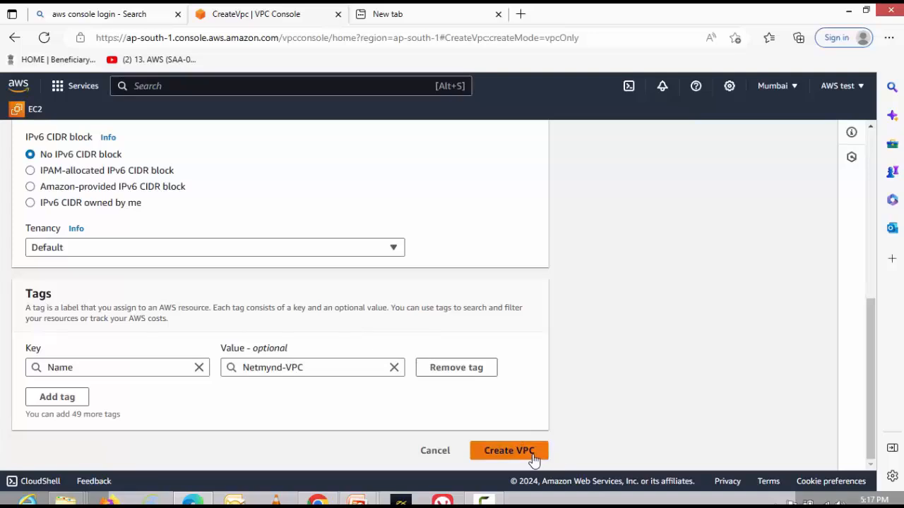
pyautogui.click(534, 458)
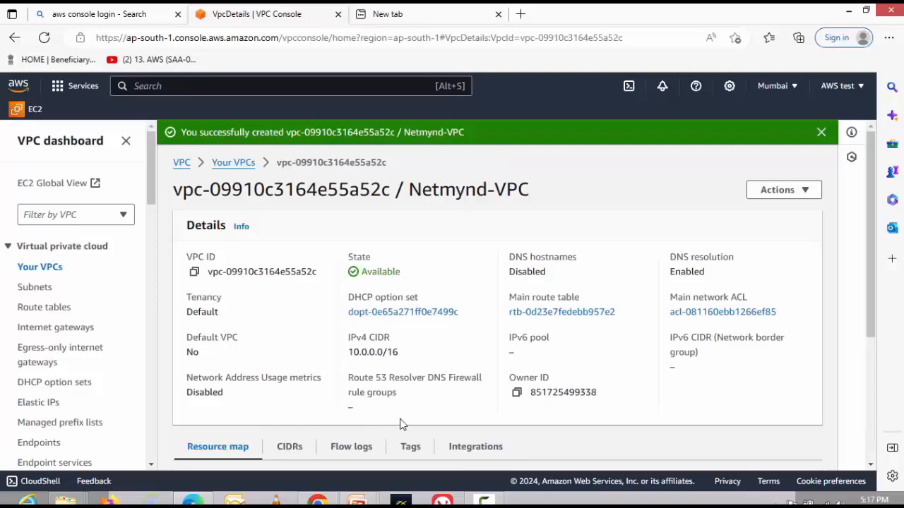
# - Switch to the PowerPoint slide show to view the list of VPC creation steps and return to the browser
pyautogui.moveTo(369, 500)
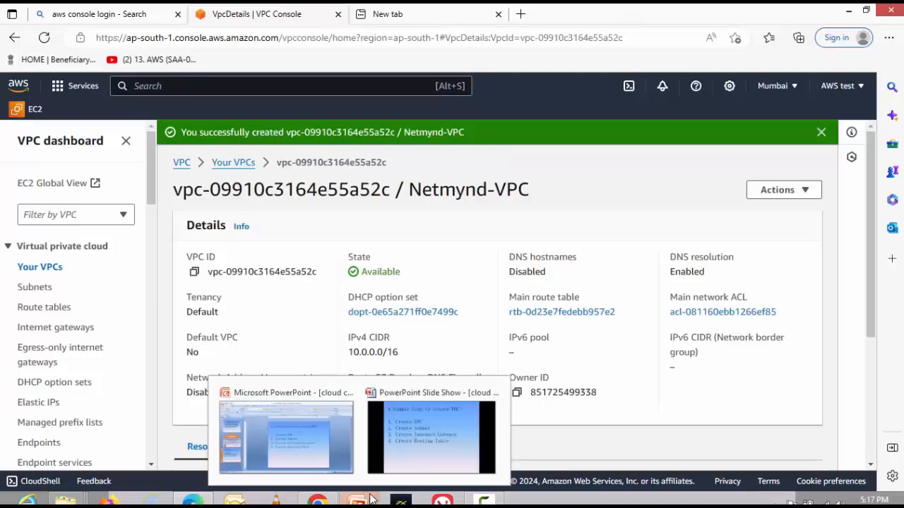
pyautogui.hotkey('alt', 'Tab')
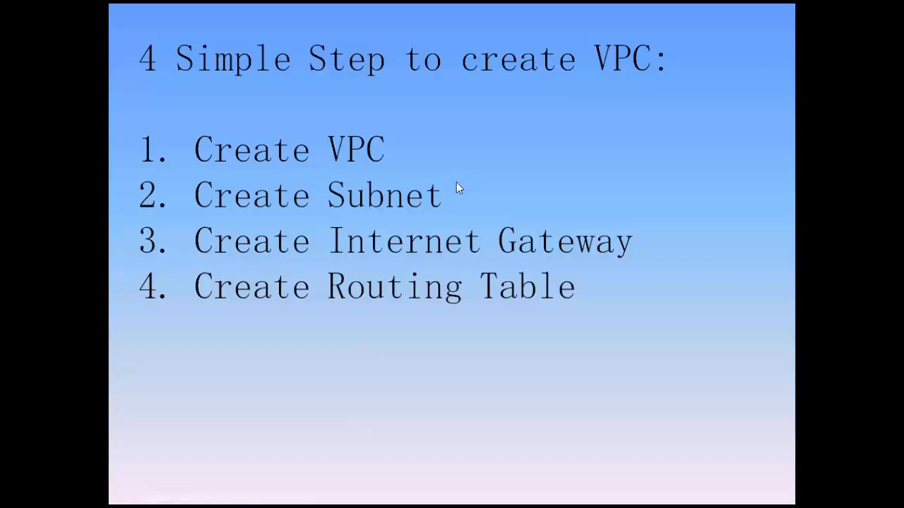
pyautogui.moveTo(444, 182); pyautogui.dragTo(487, 169)
pyautogui.press('e')
pyautogui.hotkey('alt', 'Tab')
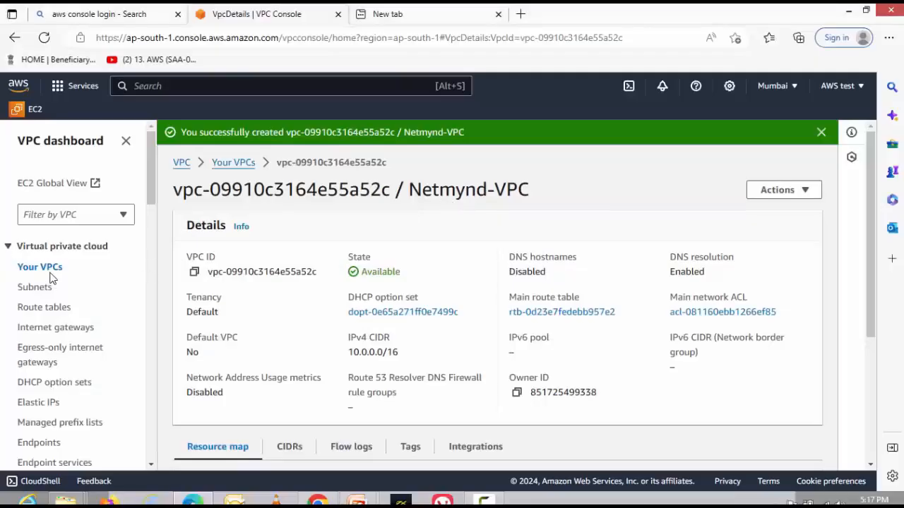
# - Open the details of Netmynd-VPC from the list of VPCs and examine its IPv4 CIDR and state
pyautogui.click(49, 270)
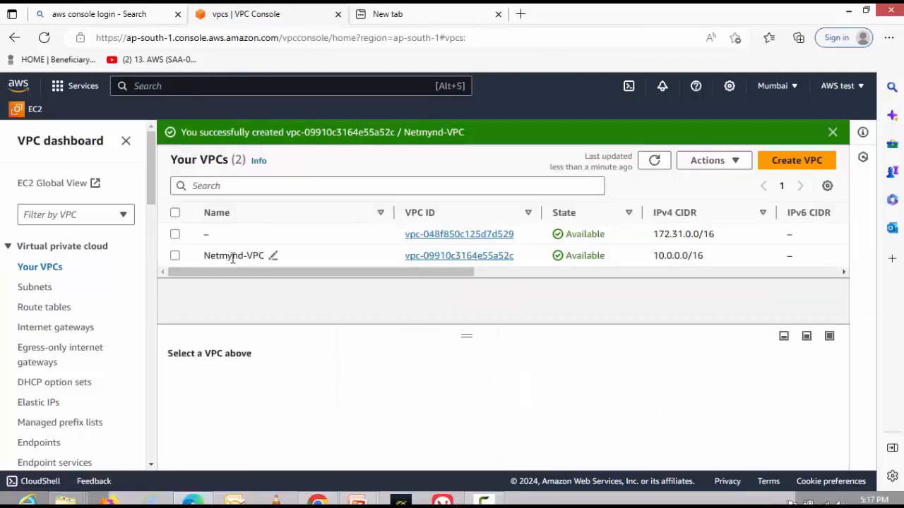
pyautogui.click(434, 258)
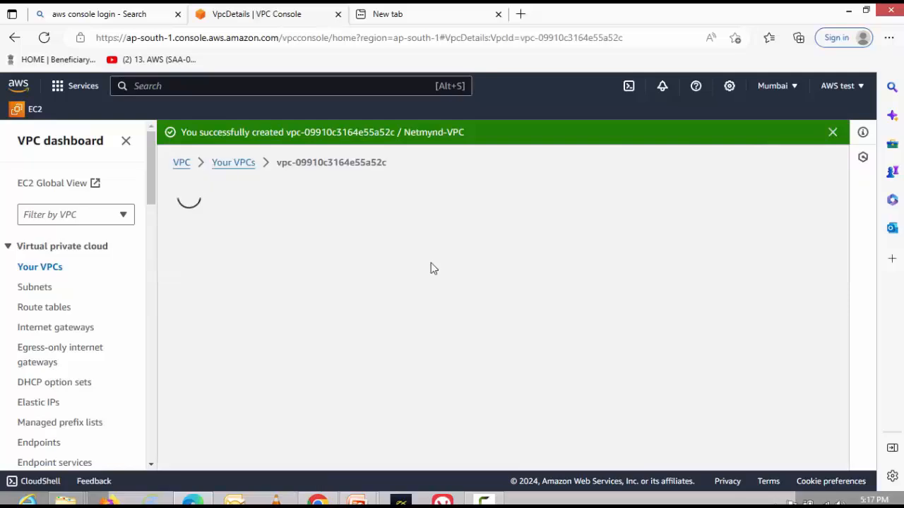
pyautogui.scroll(-1, 427, 272)
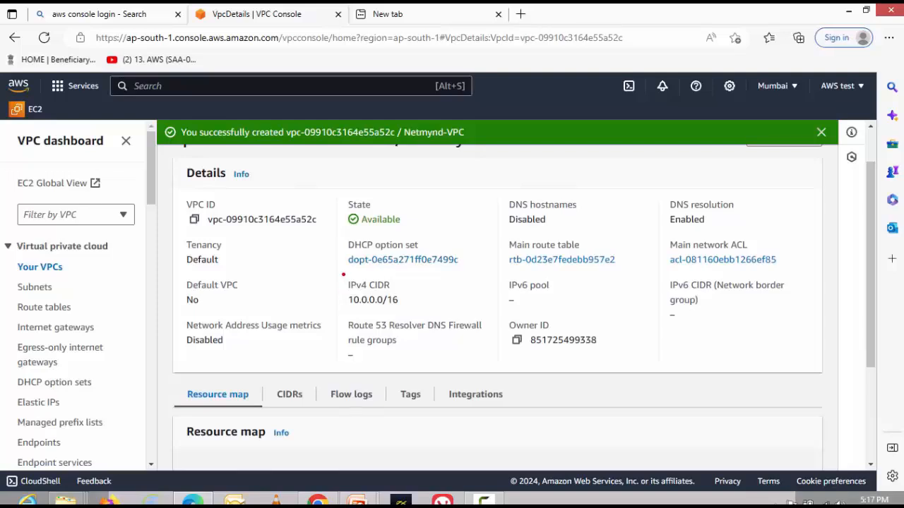
pyautogui.moveTo(343, 274); pyautogui.dragTo(412, 312)
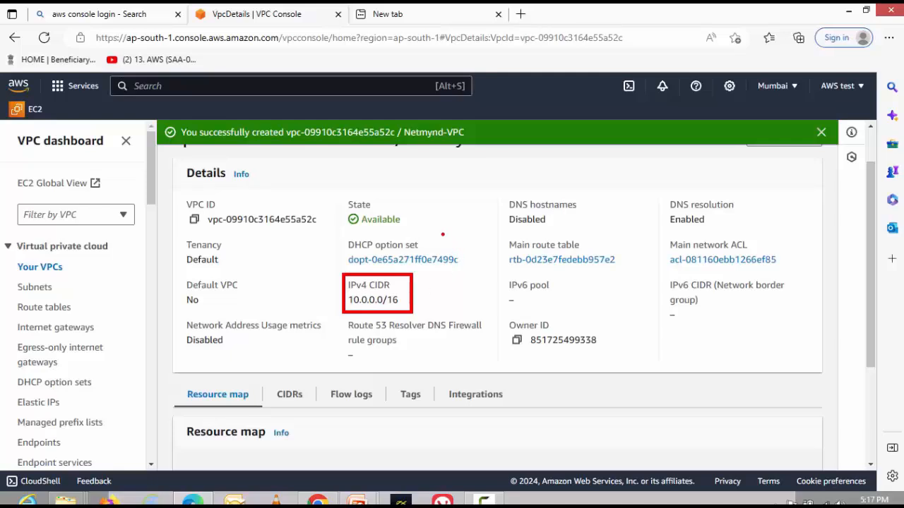
pyautogui.moveTo(339, 196); pyautogui.dragTo(409, 241)
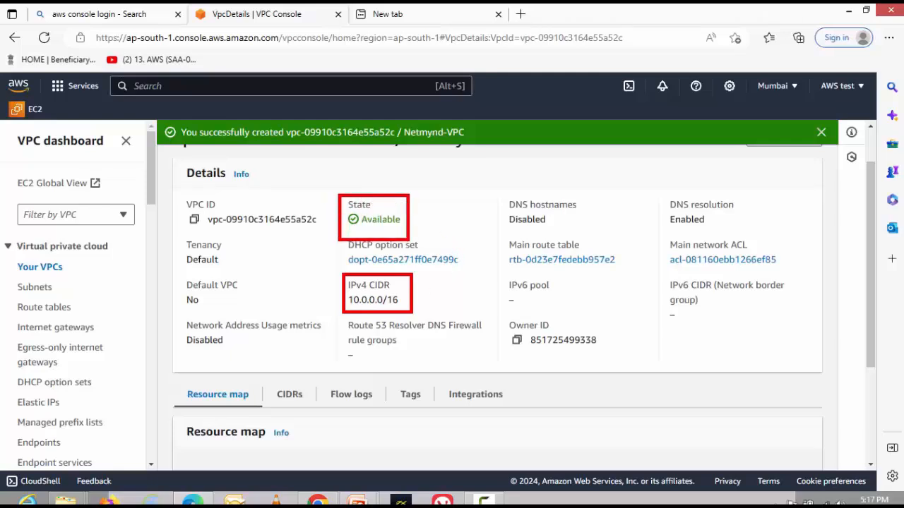
pyautogui.press('Escape')
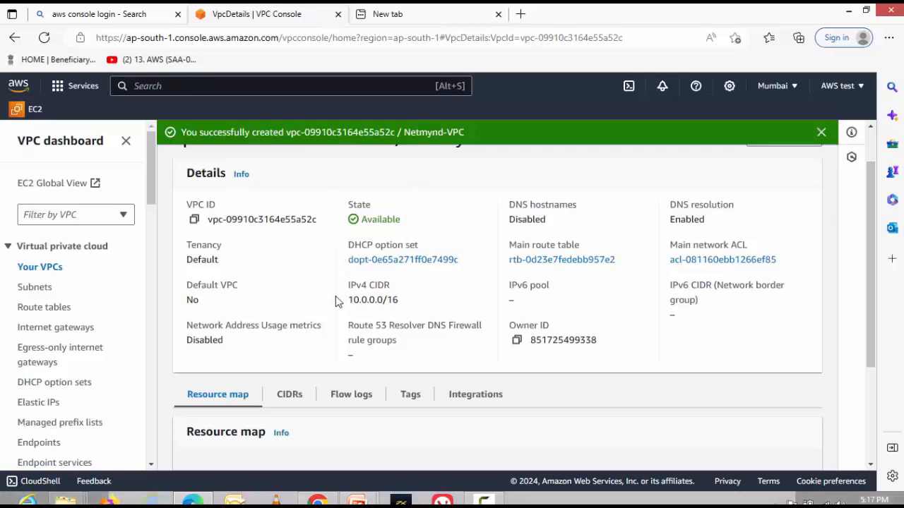
# - Open the list of subnets and look over the existing subnet IDs
pyautogui.click(34, 290)
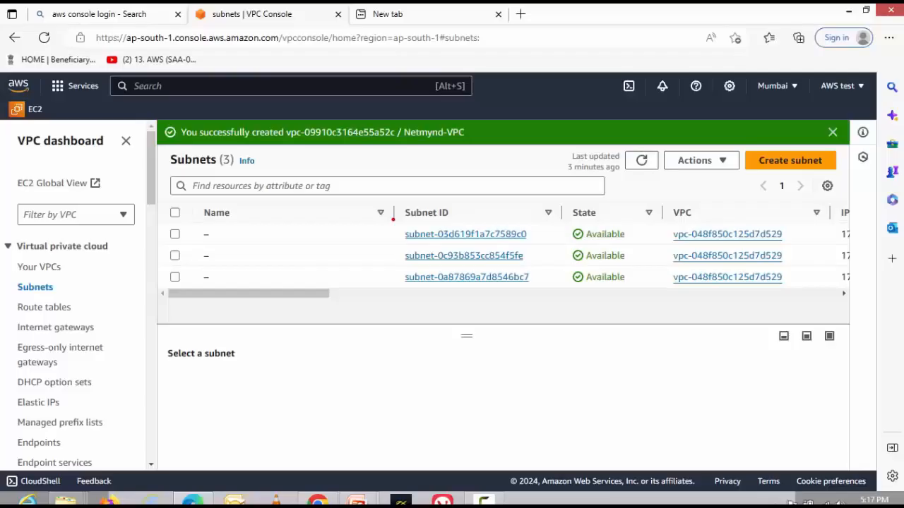
pyautogui.moveTo(393, 225)
pyautogui.mouseDown()
pyautogui.moveTo(501, 316)
pyautogui.moveTo(544, 302)
pyautogui.mouseUp()
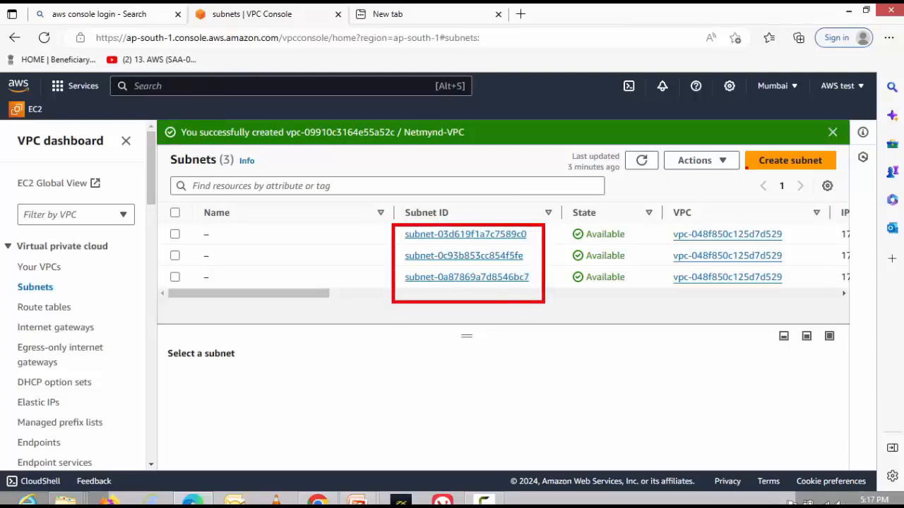
pyautogui.press('Escape')
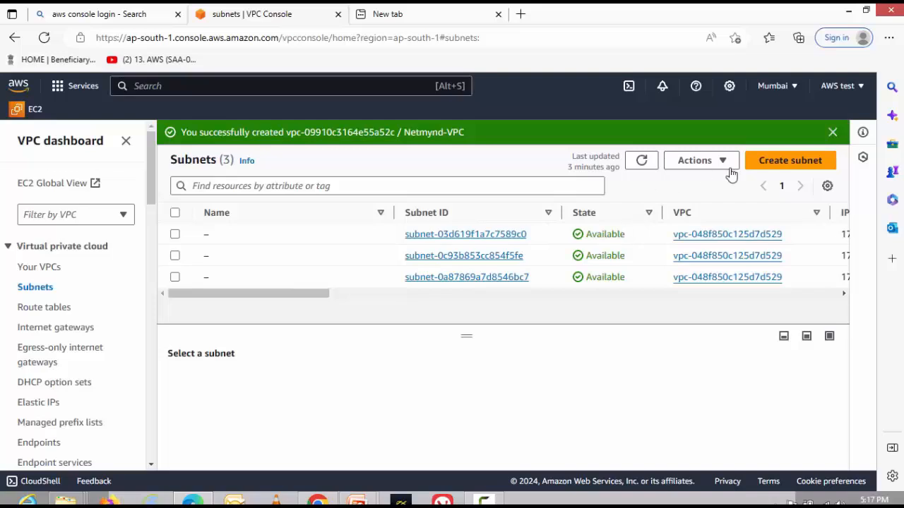
# - Start creating a new subnet and select Netmynd-VPC as the VPC it belongs to
pyautogui.click(777, 166)
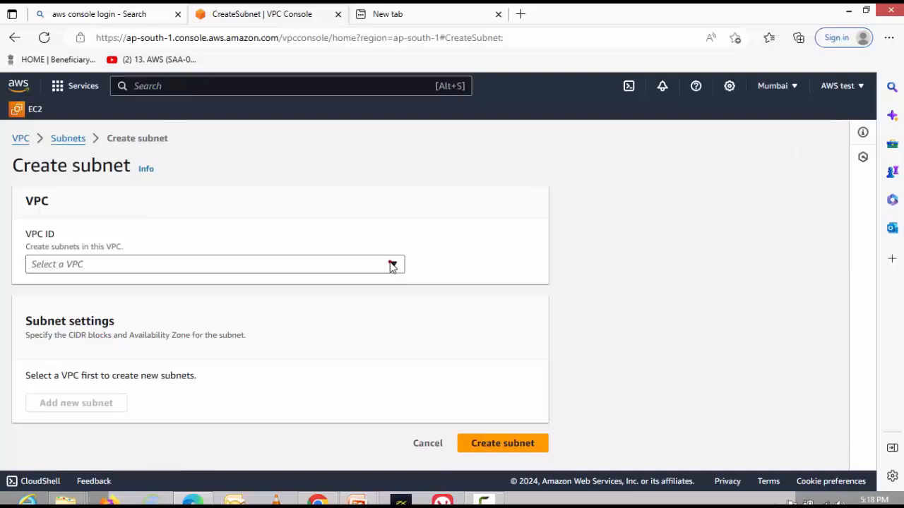
pyautogui.moveTo(16, 224)
pyautogui.mouseDown()
pyautogui.moveTo(46, 253)
pyautogui.moveTo(263, 288)
pyautogui.moveTo(444, 292)
pyautogui.mouseUp()
pyautogui.click(391, 265)
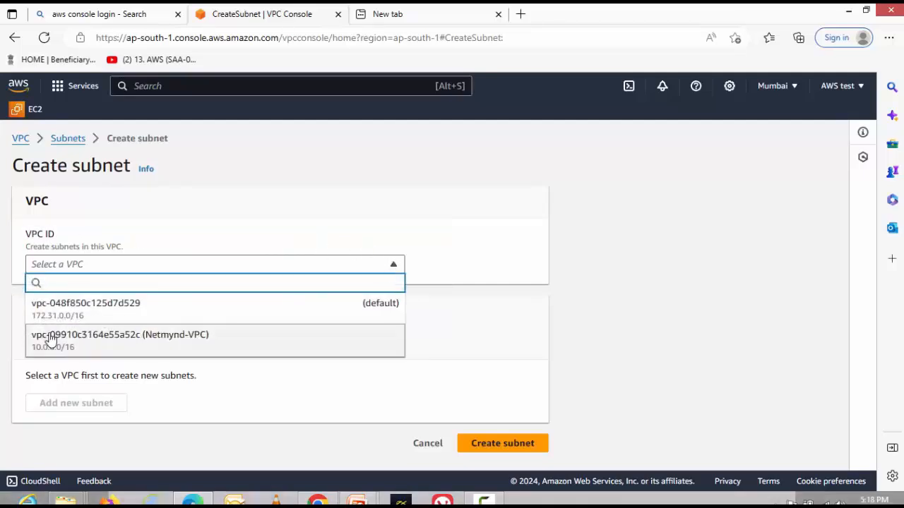
pyautogui.click(127, 344)
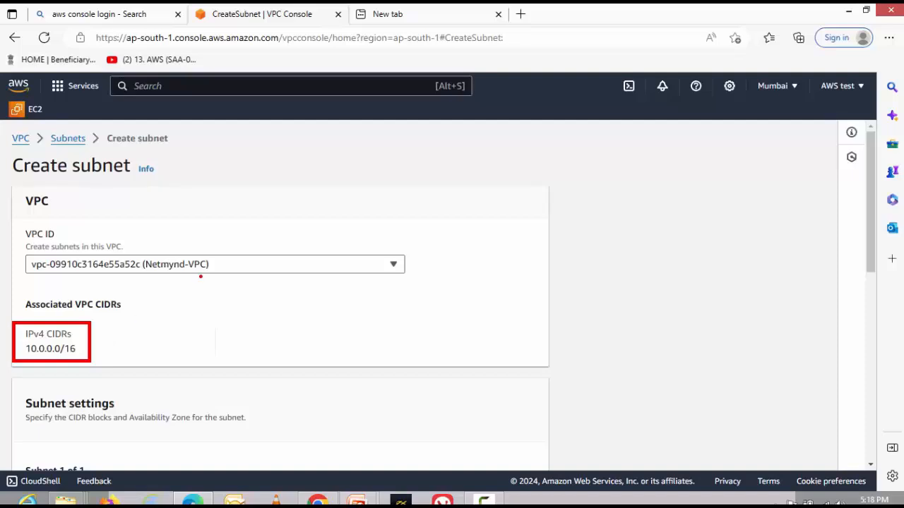
# - Select the default VPC to compare its IPv4 CIDR with that of Netmynd-VPC, and reselect Netmynd-VPC
pyautogui.click(261, 264)
pyautogui.click(167, 309)
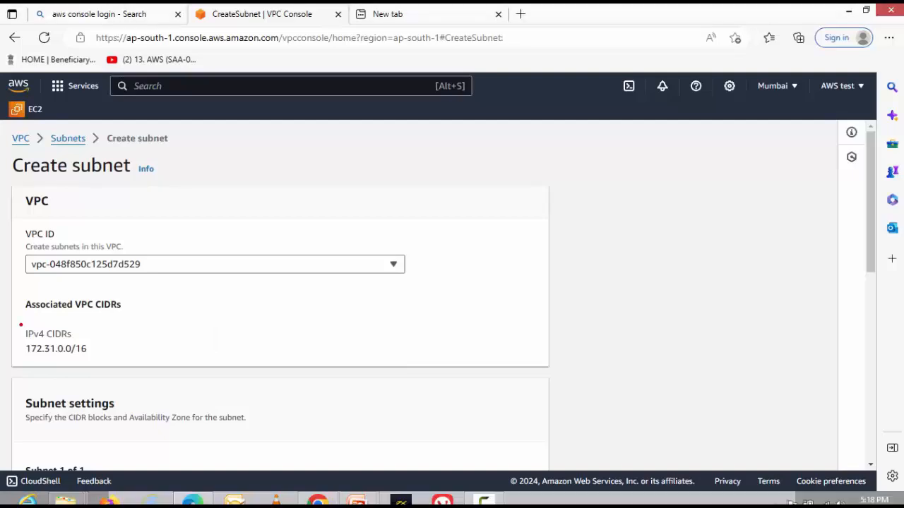
pyautogui.moveTo(20, 325); pyautogui.dragTo(107, 365)
pyautogui.press('Escape')
pyautogui.click(152, 267)
pyautogui.click(165, 344)
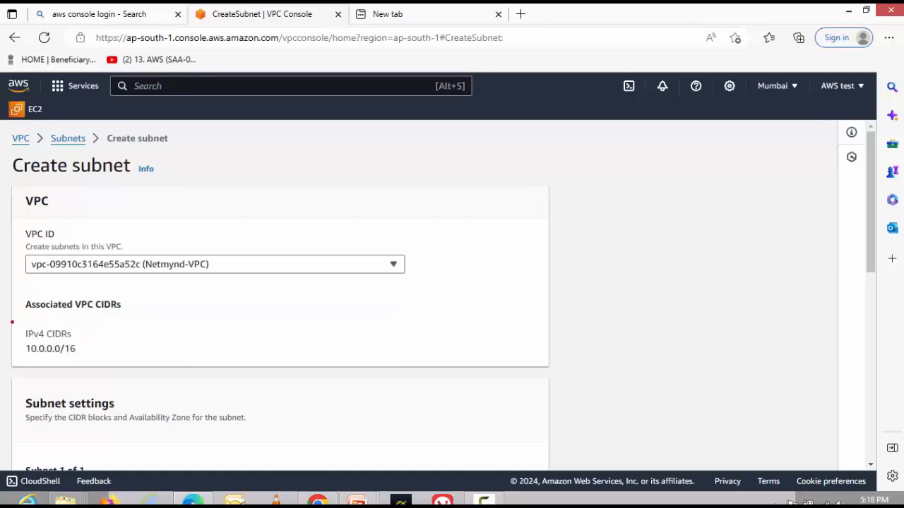
pyautogui.moveTo(12, 322)
pyautogui.mouseDown()
pyautogui.moveTo(40, 353)
pyautogui.moveTo(126, 368)
pyautogui.mouseUp()
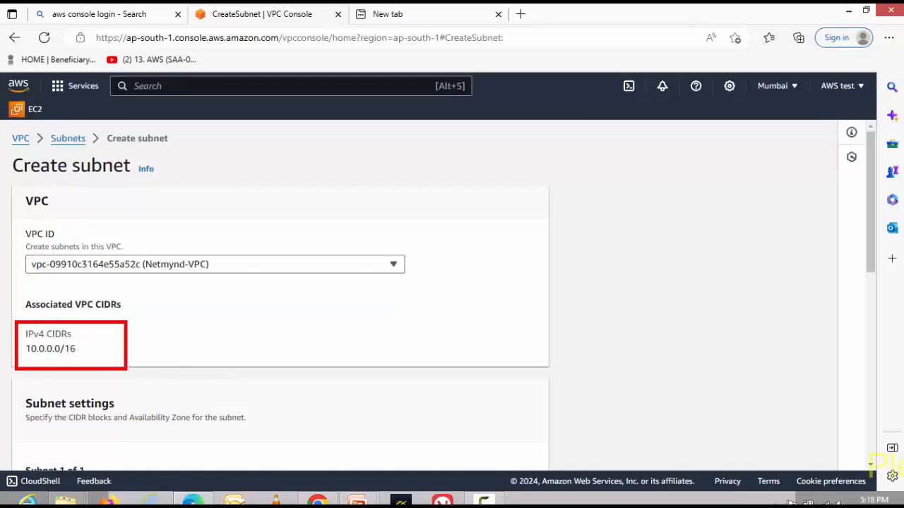
pyautogui.press('Escape')
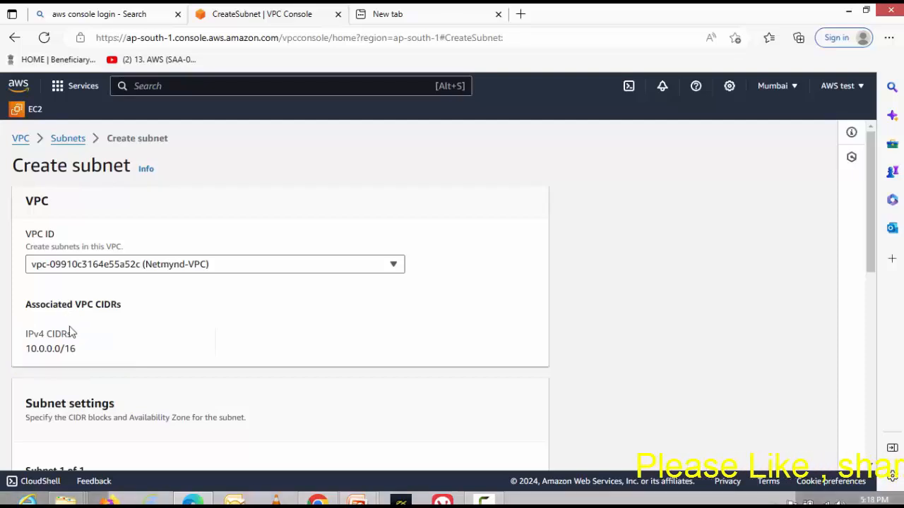
# - Name the subnet Netmynd-subnet in the subnet settings
pyautogui.scroll(-2, 113, 351)
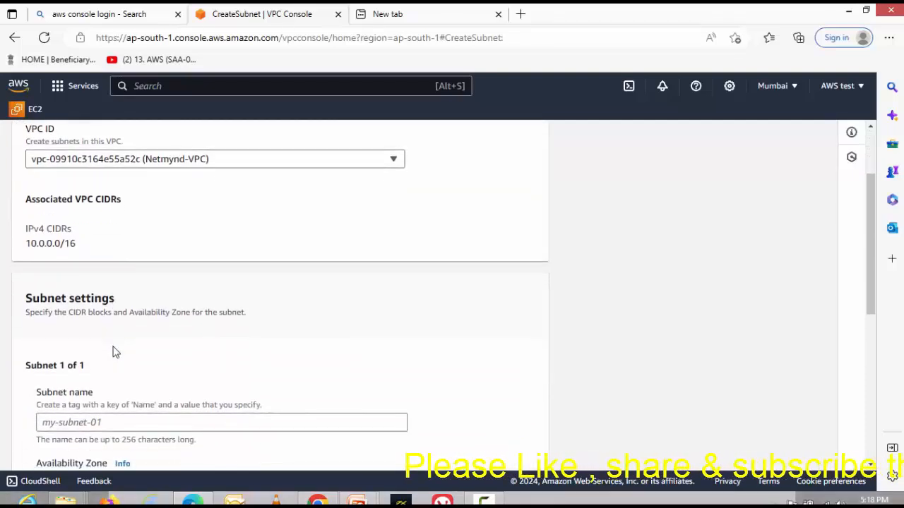
pyautogui.scroll(-1, 115, 352)
pyautogui.click(120, 369)
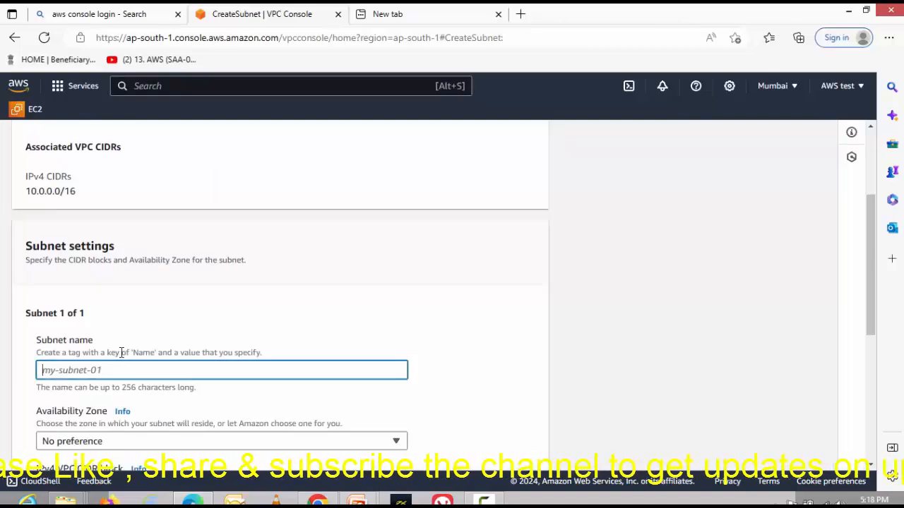
pyautogui.write('NEt')
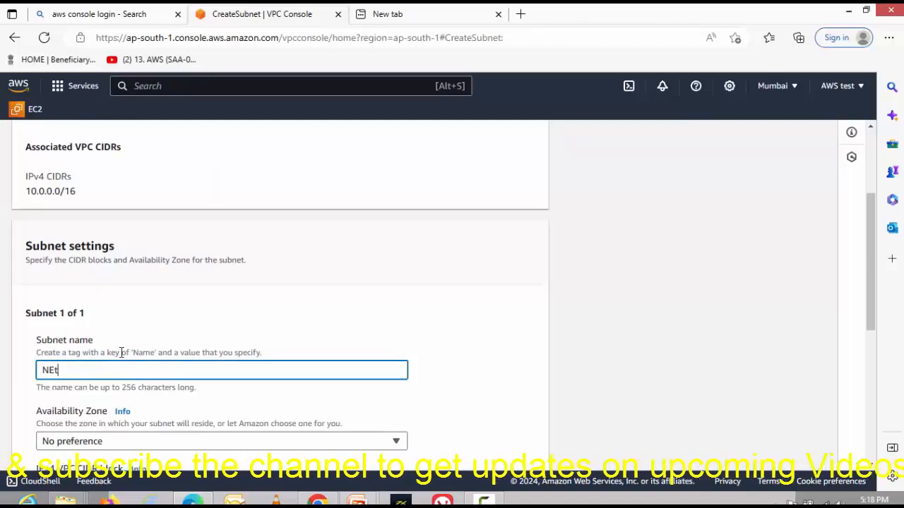
pyautogui.press('BackSpace')
pyautogui.press('BackSpace')
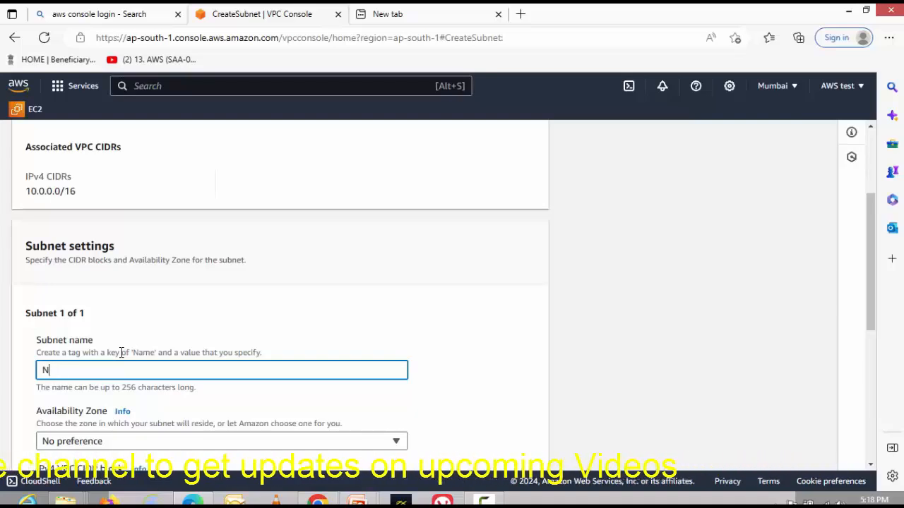
pyautogui.write('etmynd')
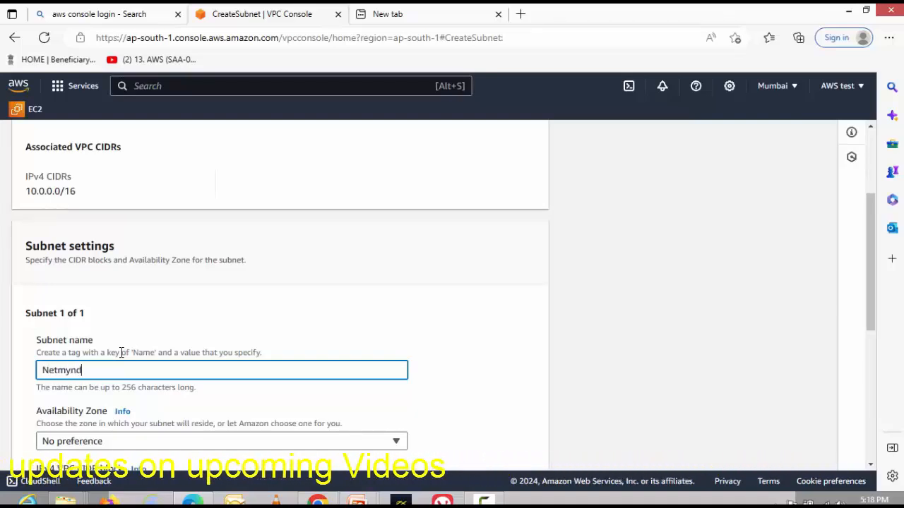
pyautogui.write('-sub')
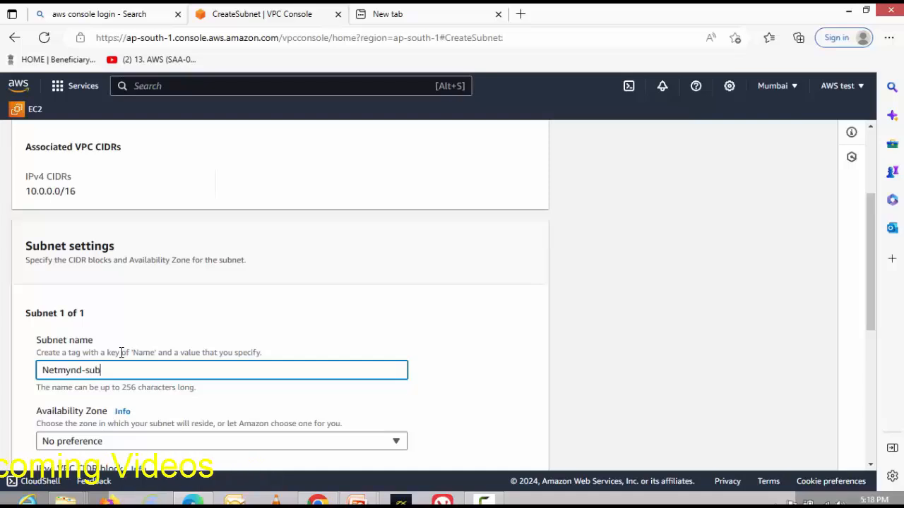
pyautogui.write('net')
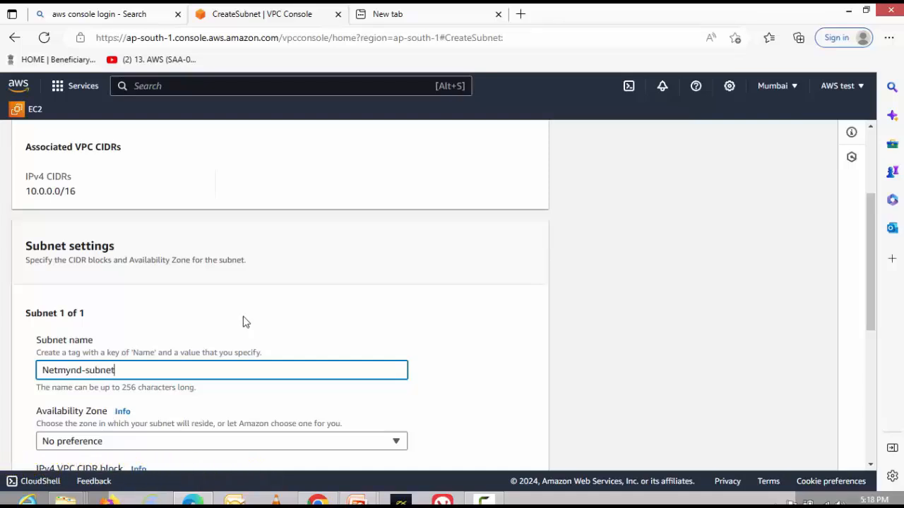
# - Set the subnet's Availability Zone to Asia Pacific (Mumbai) / ap-south-1a
pyautogui.scroll(-2, 242, 322)
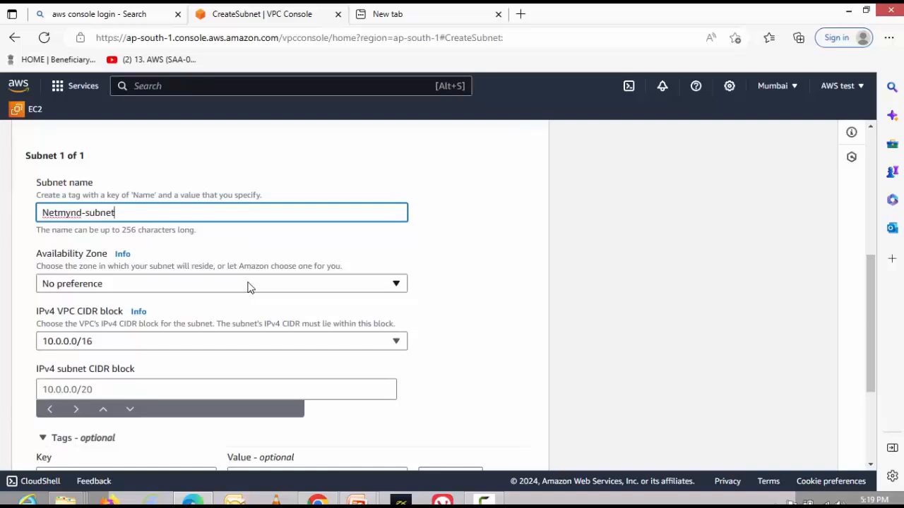
pyautogui.click(248, 285)
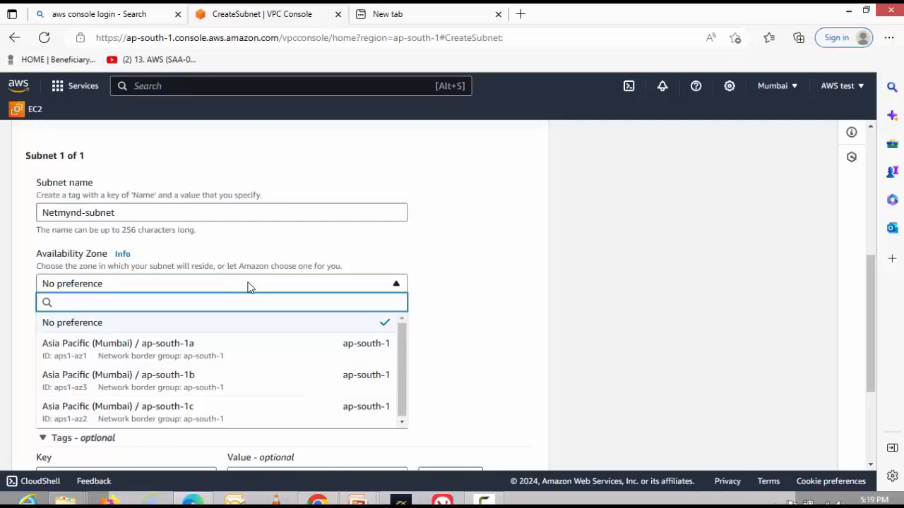
pyautogui.click(239, 332)
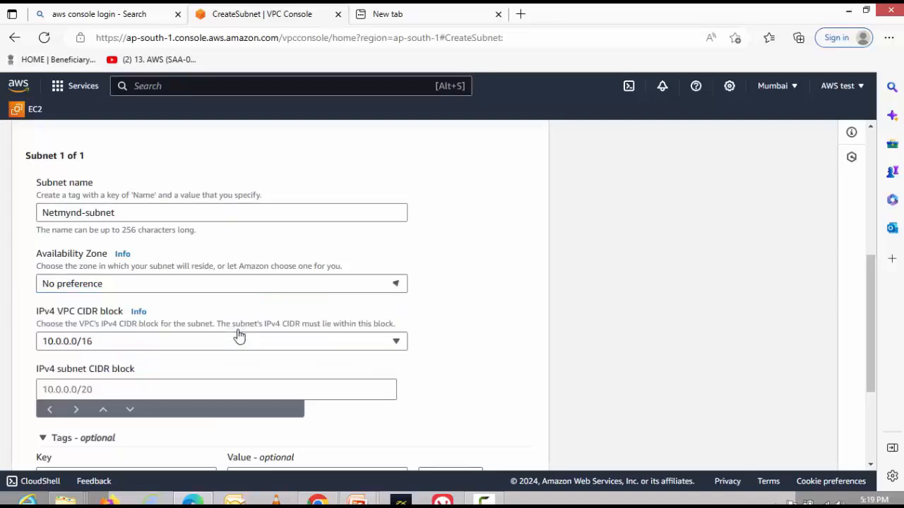
pyautogui.click(238, 286)
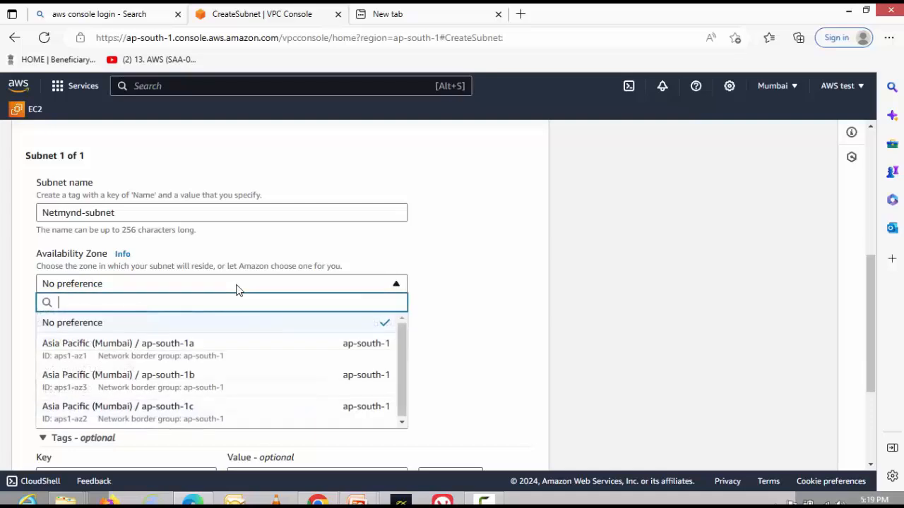
pyautogui.click(233, 353)
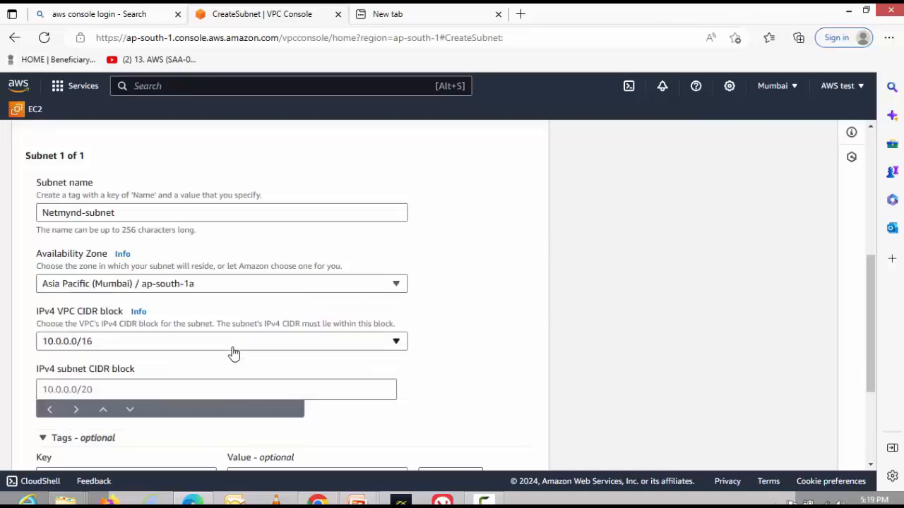
# - Set the IPv4 subnet CIDR block to 10.0.0.0/24 and create the subnet
pyautogui.scroll(-2, 502, 351)
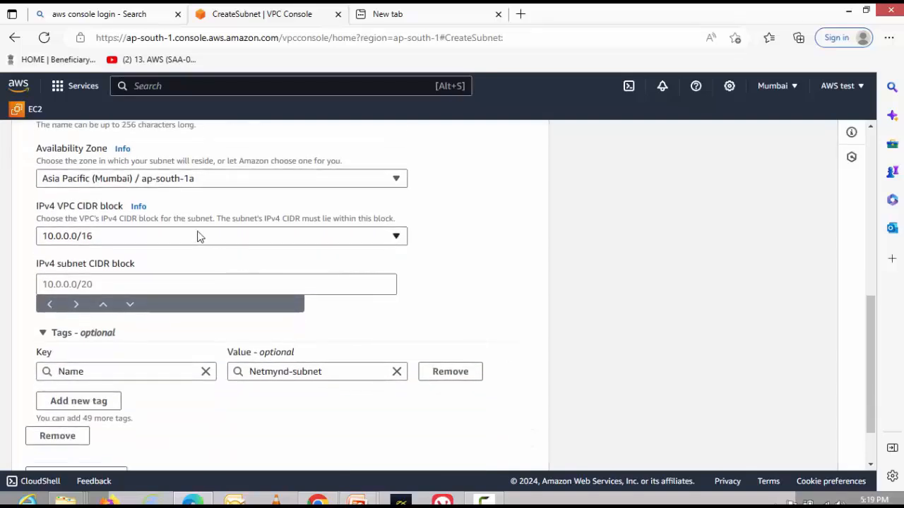
pyautogui.click(173, 284)
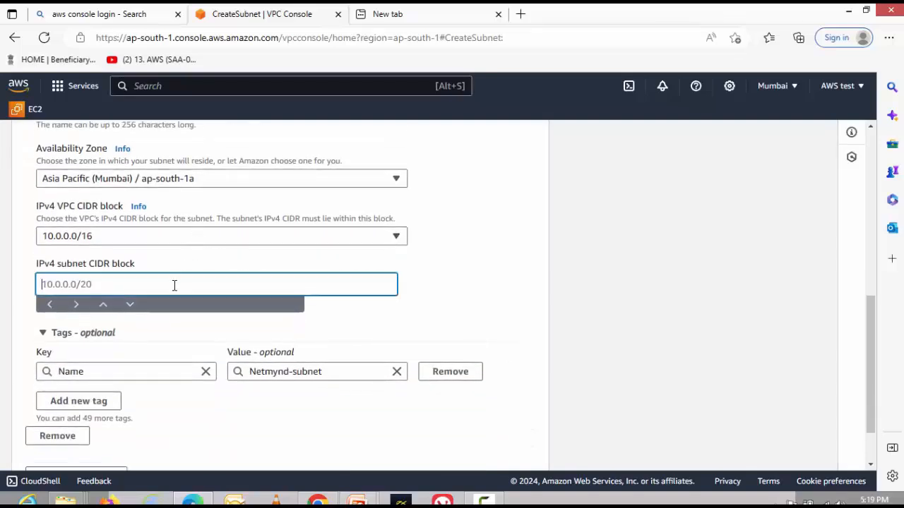
pyautogui.write('10.0.0')
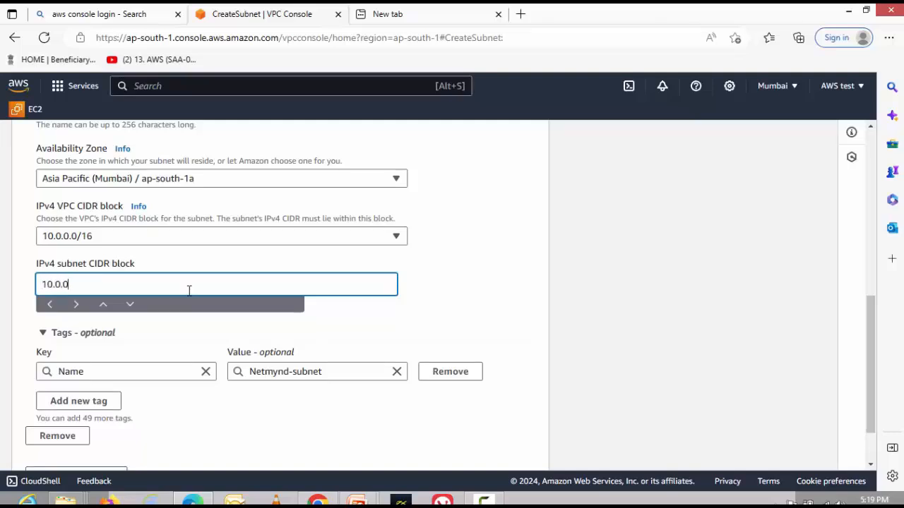
pyautogui.write('.0/24')
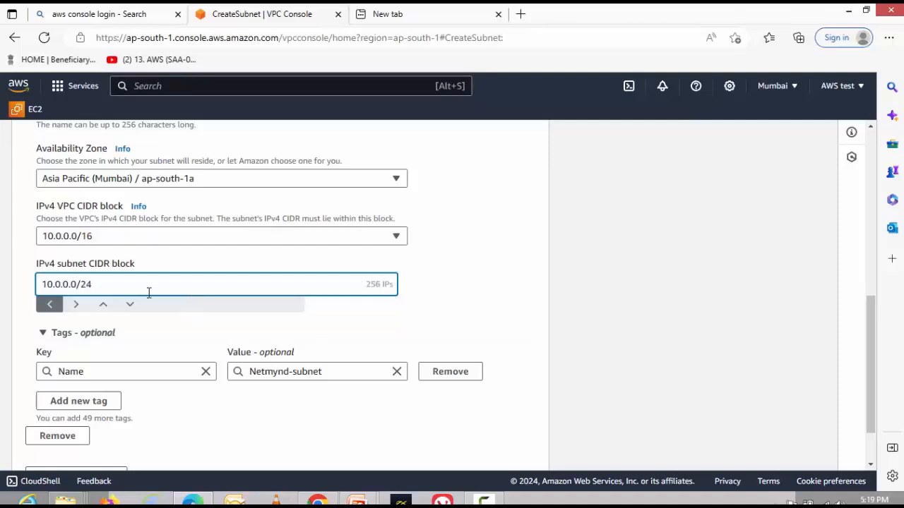
pyautogui.click(438, 312)
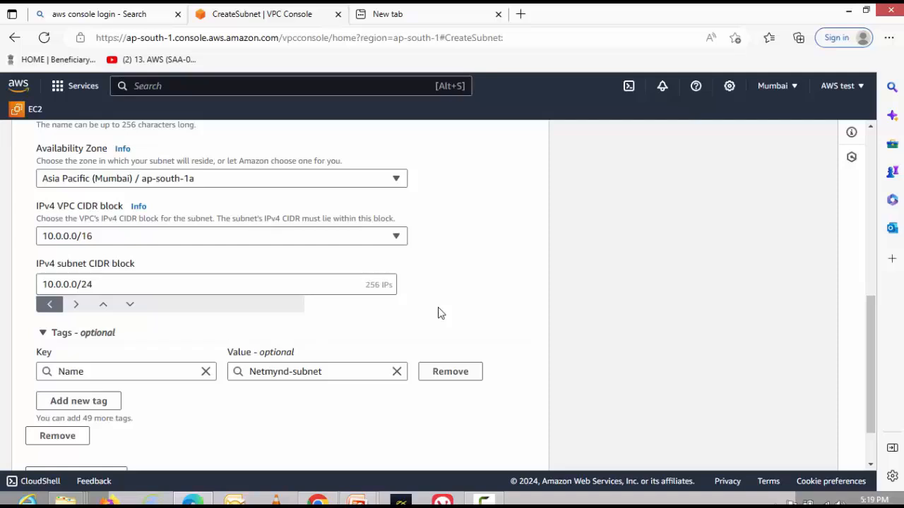
pyautogui.scroll(-2, 439, 313)
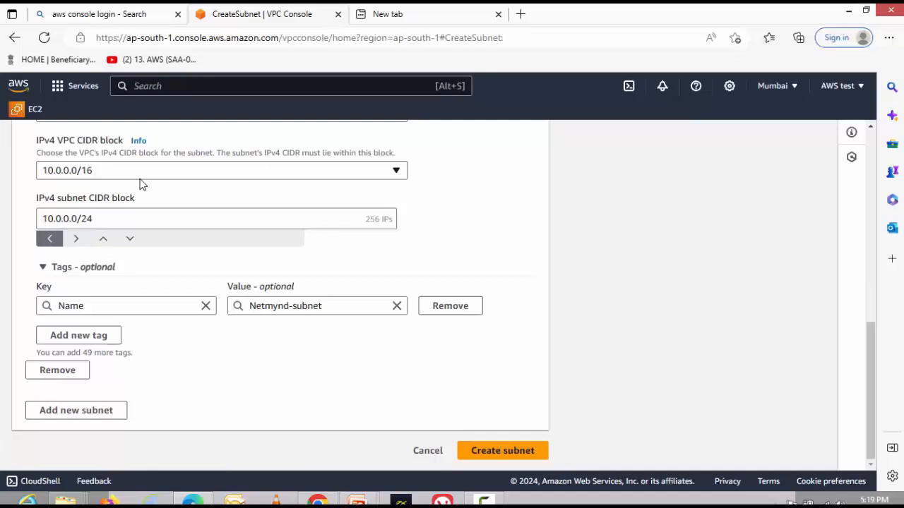
pyautogui.click(477, 455)
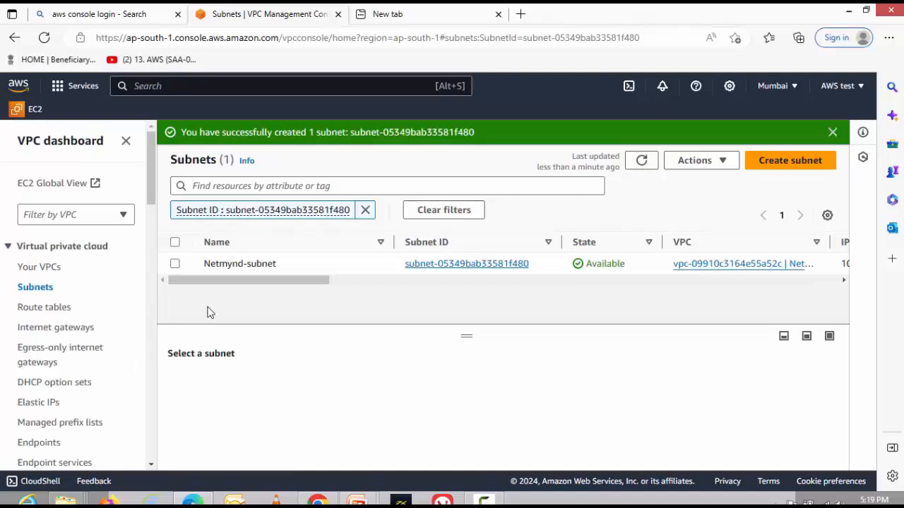
# - Create an internet gateway with the name tag Netmynd-IGW
pyautogui.click(56, 327)
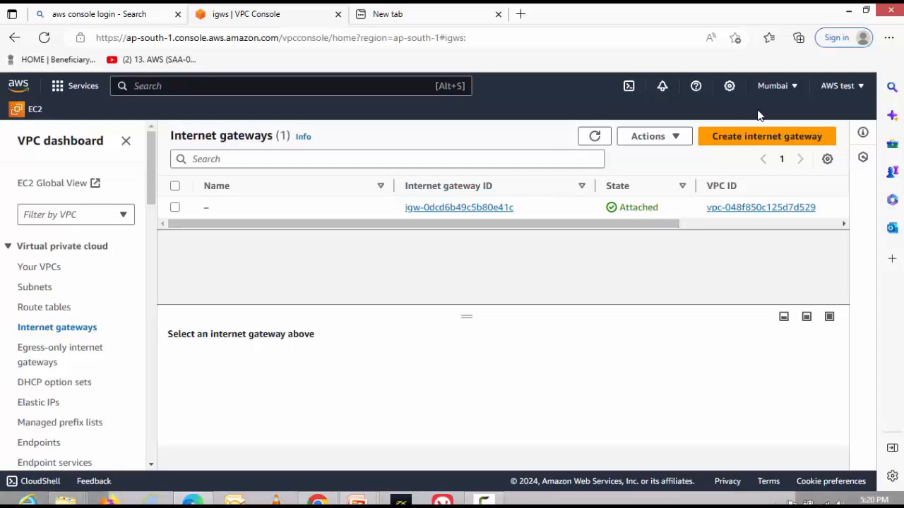
pyautogui.click(754, 143)
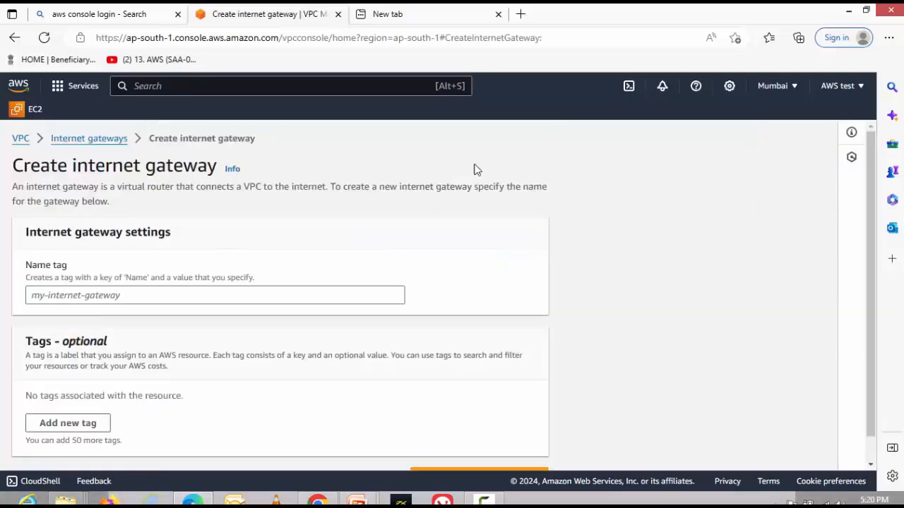
pyautogui.click(252, 300)
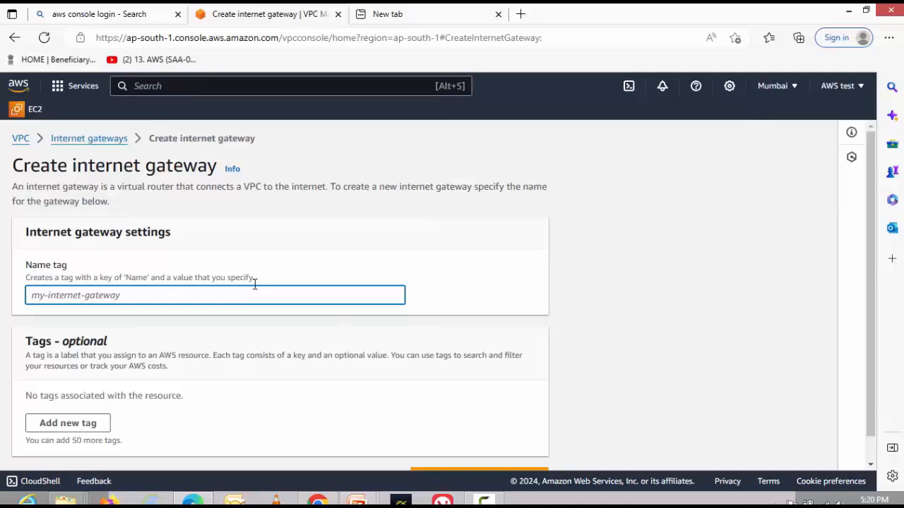
pyautogui.write('Netmyn')
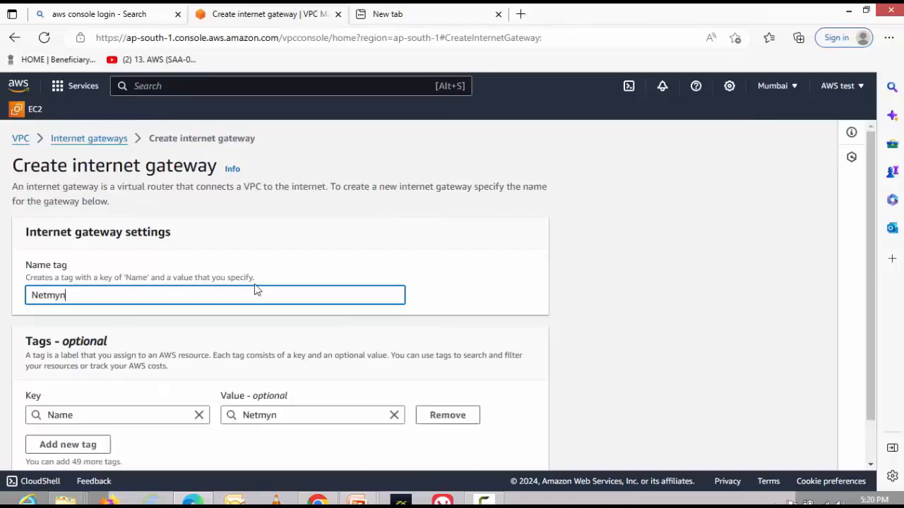
pyautogui.write('d-IGW')
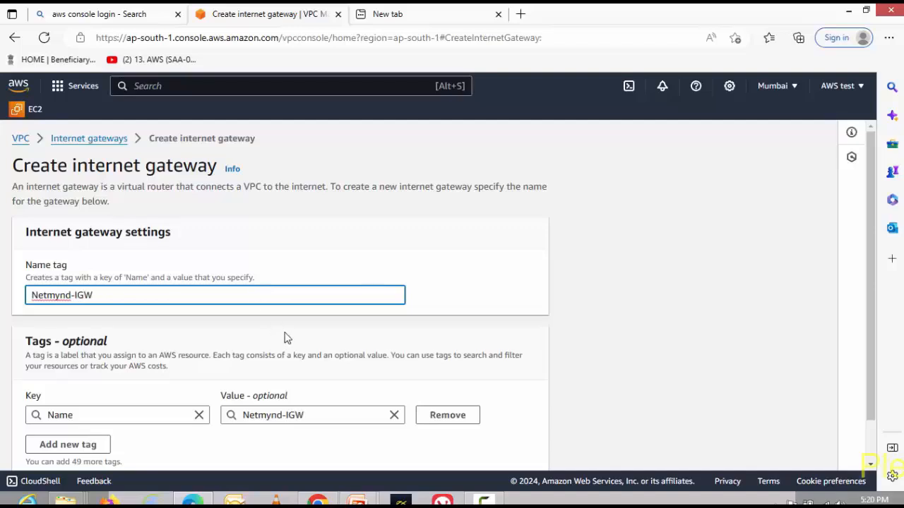
pyautogui.scroll(-1, 285, 337)
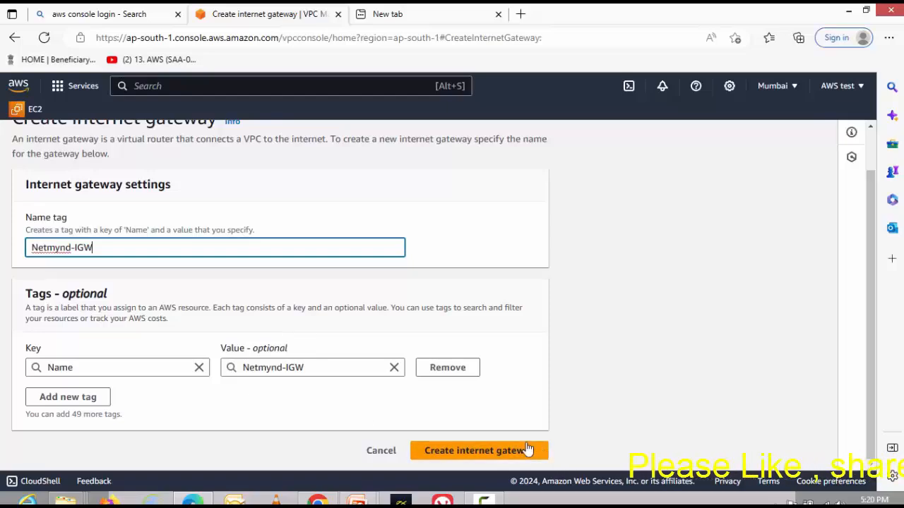
pyautogui.click(489, 456)
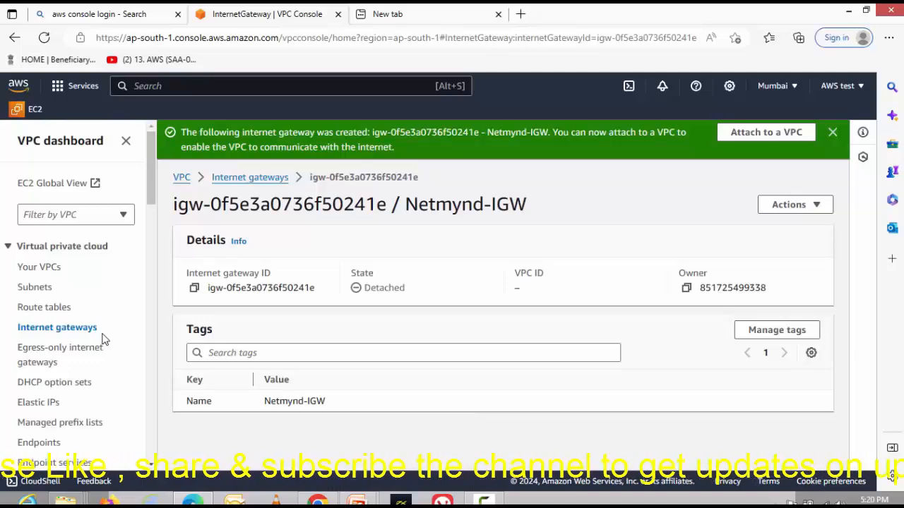
pyautogui.hotkey('alt', 'Tab')
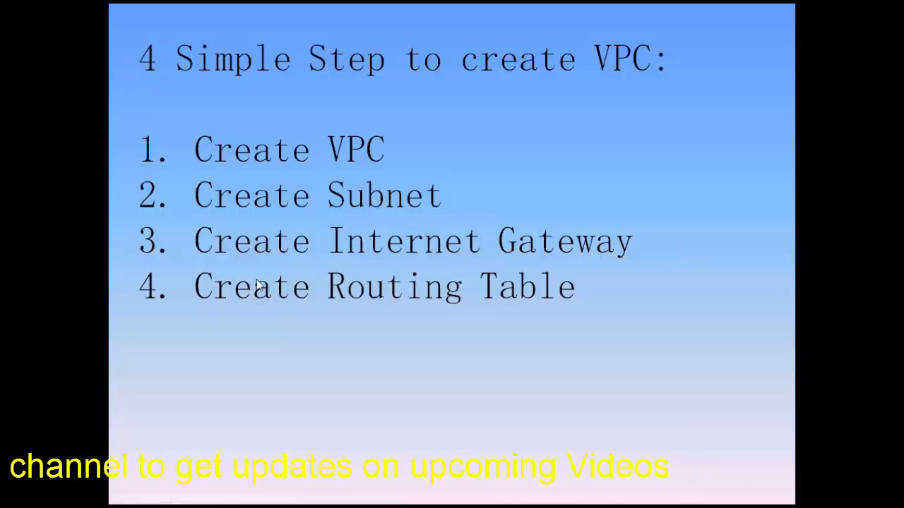
pyautogui.hotkey('ctrl', 'p')
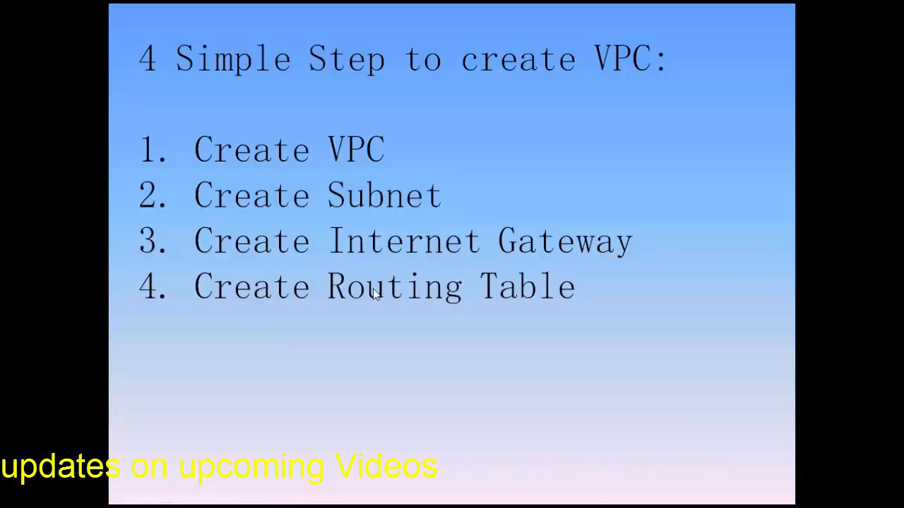
pyautogui.moveTo(193, 303)
pyautogui.mouseDown()
pyautogui.moveTo(490, 317)
pyautogui.moveTo(569, 310)
pyautogui.mouseUp()
pyautogui.press('e')
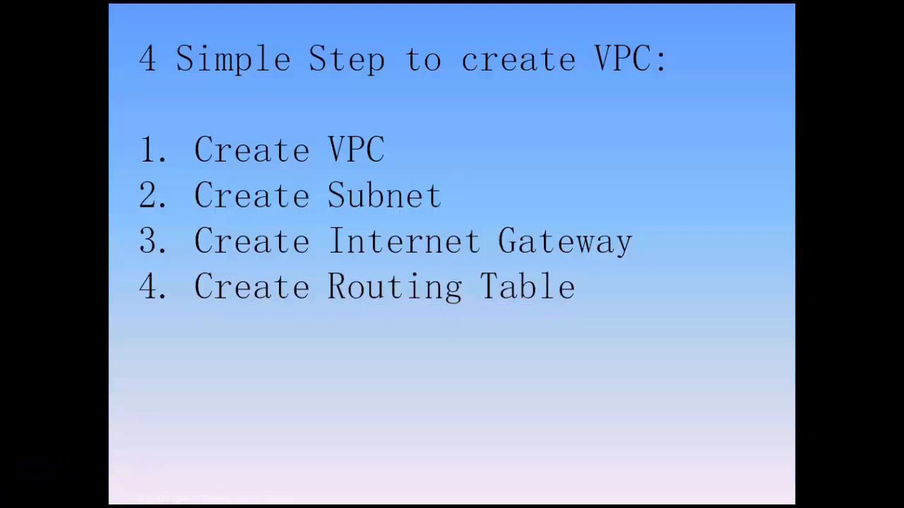
pyautogui.hotkey('alt', 'Tab')
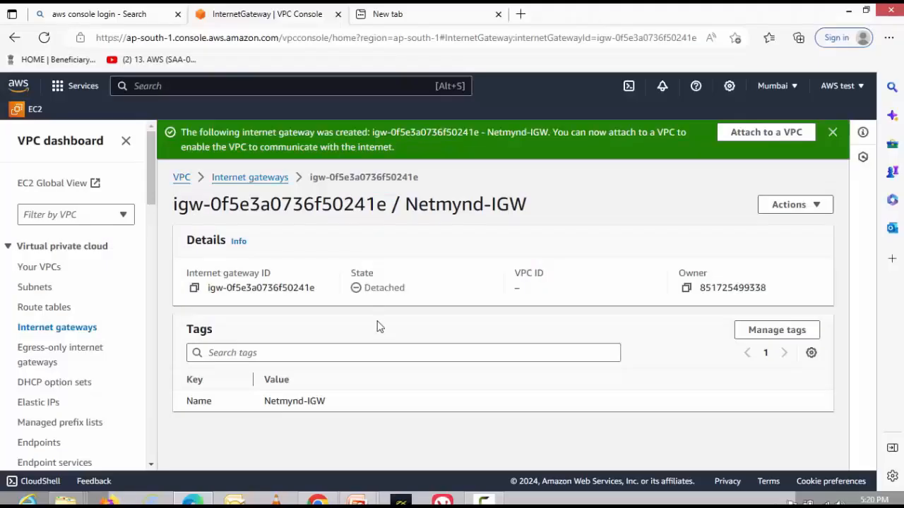
# - Refresh the route tables list and check which route table belongs to Netmynd-VPC
pyautogui.click(51, 314)
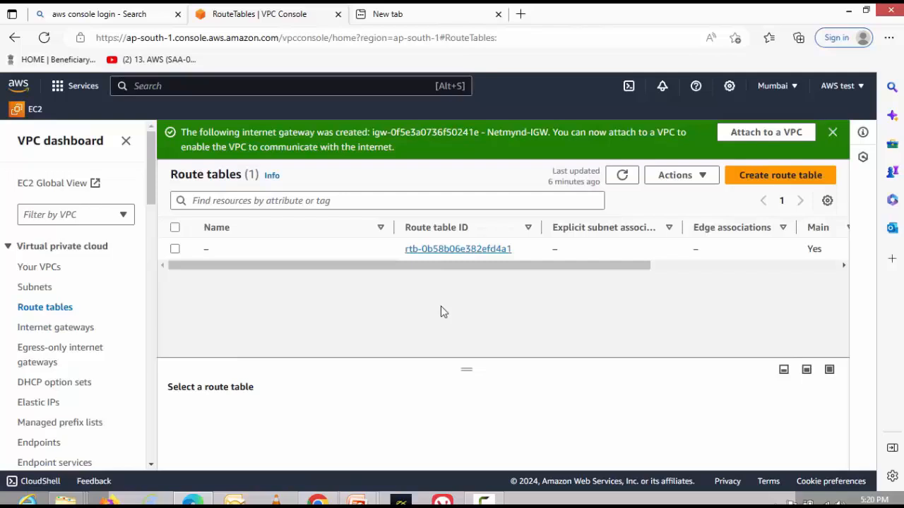
pyautogui.click(623, 175)
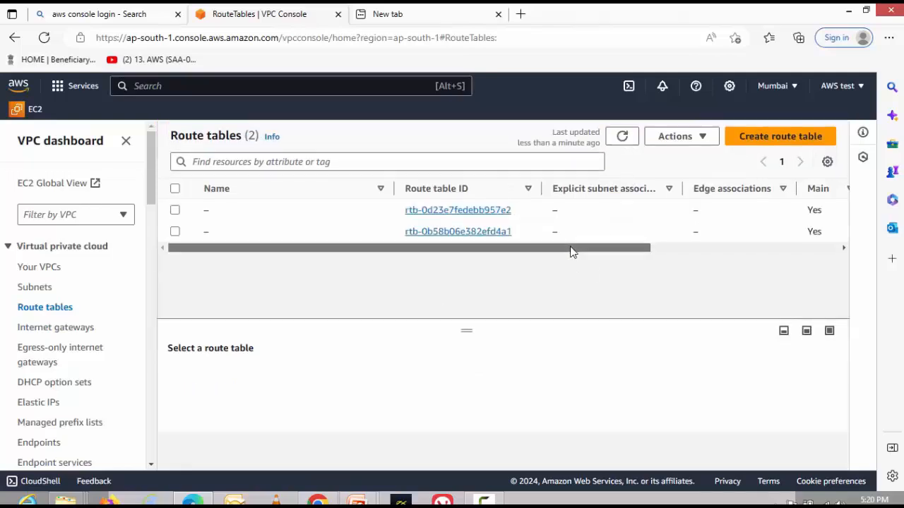
pyautogui.moveTo(571, 248); pyautogui.dragTo(613, 266)
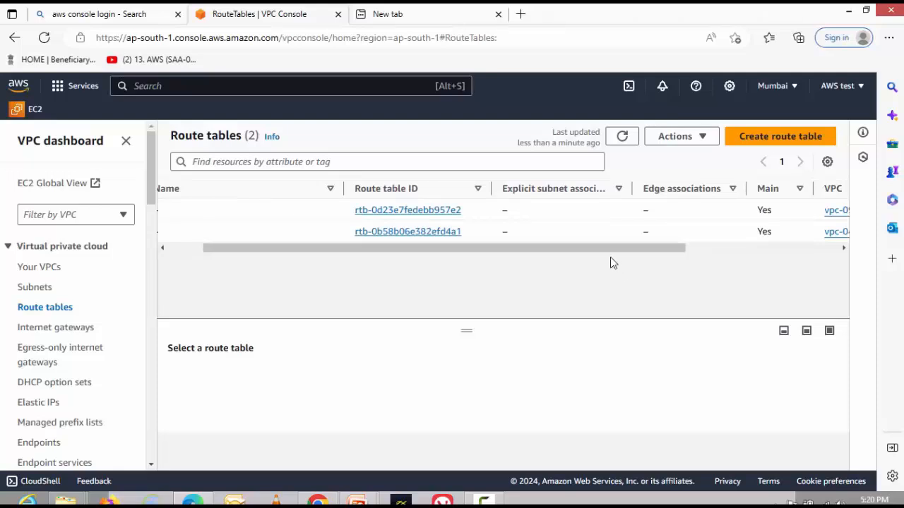
pyautogui.moveTo(611, 249); pyautogui.dragTo(721, 261)
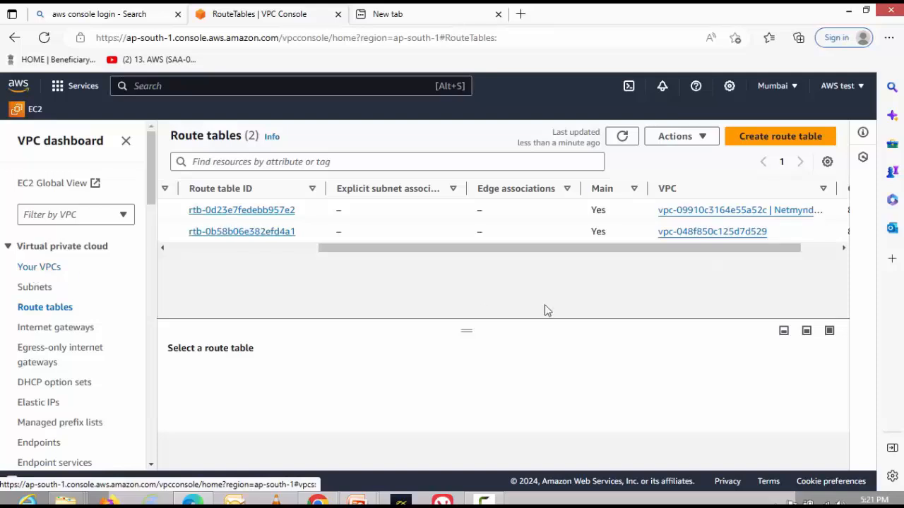
pyautogui.moveTo(534, 249); pyautogui.dragTo(599, 256)
pyautogui.moveTo(783, 186); pyautogui.dragTo(813, 187)
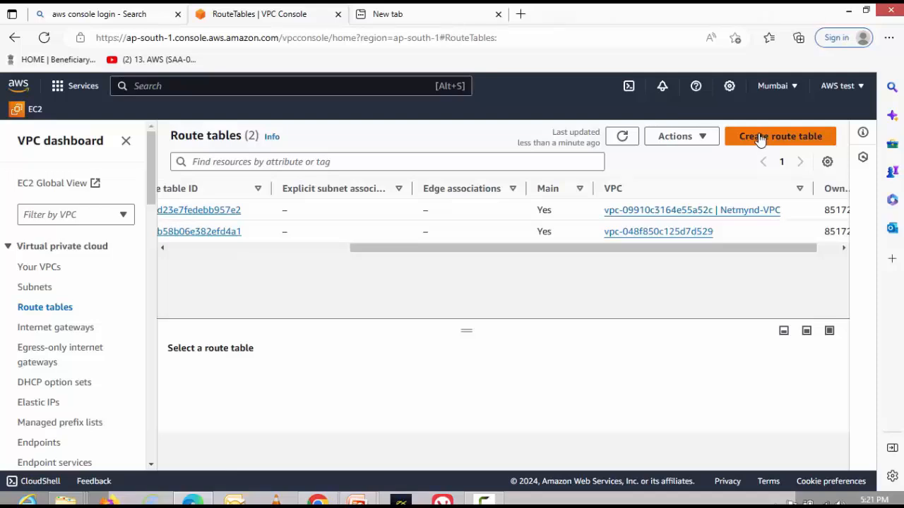
pyautogui.click(742, 210)
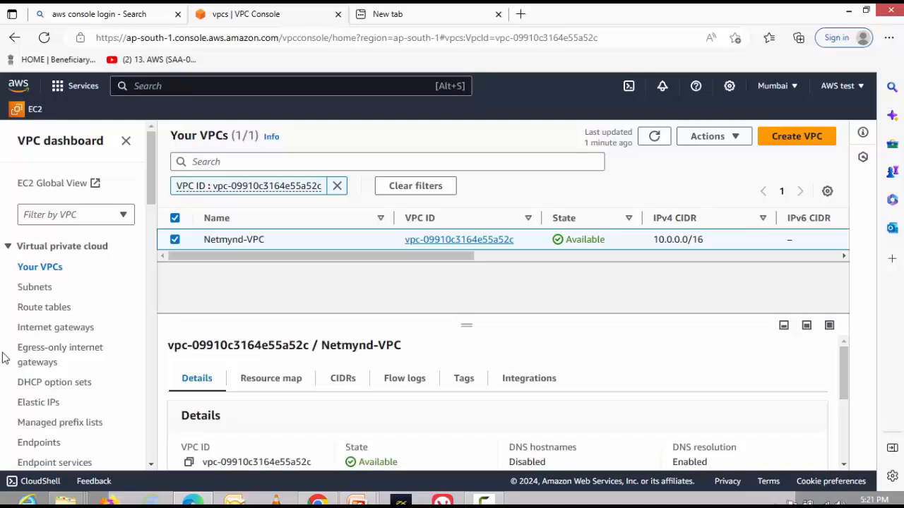
pyautogui.click(54, 312)
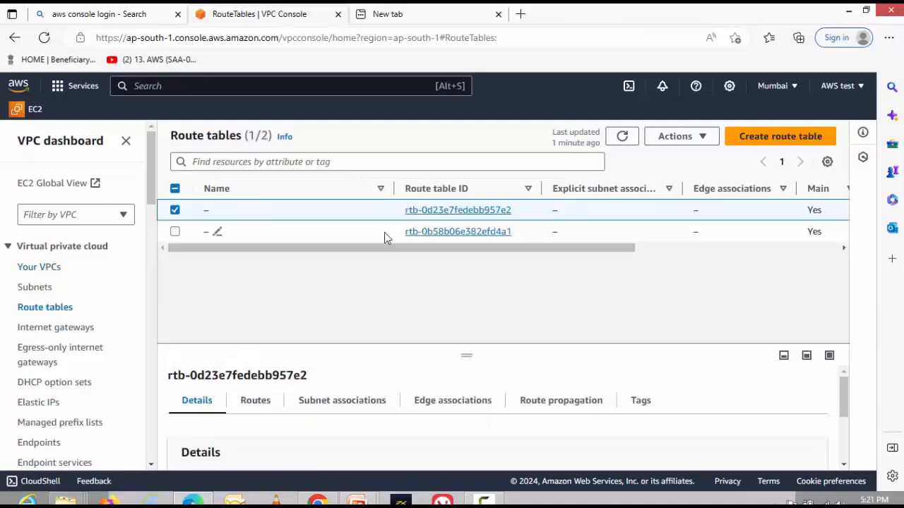
pyautogui.moveTo(452, 248)
pyautogui.mouseDown()
pyautogui.moveTo(623, 261)
pyautogui.moveTo(447, 264)
pyautogui.mouseUp()
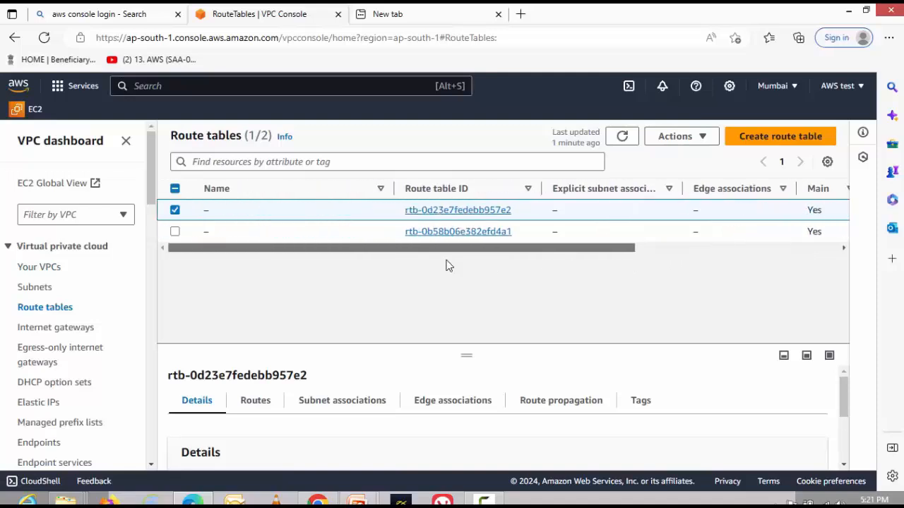
# - Associate Netmynd-subnet explicitly with the main route table of Netmynd-VPC and save the association
pyautogui.click(452, 211)
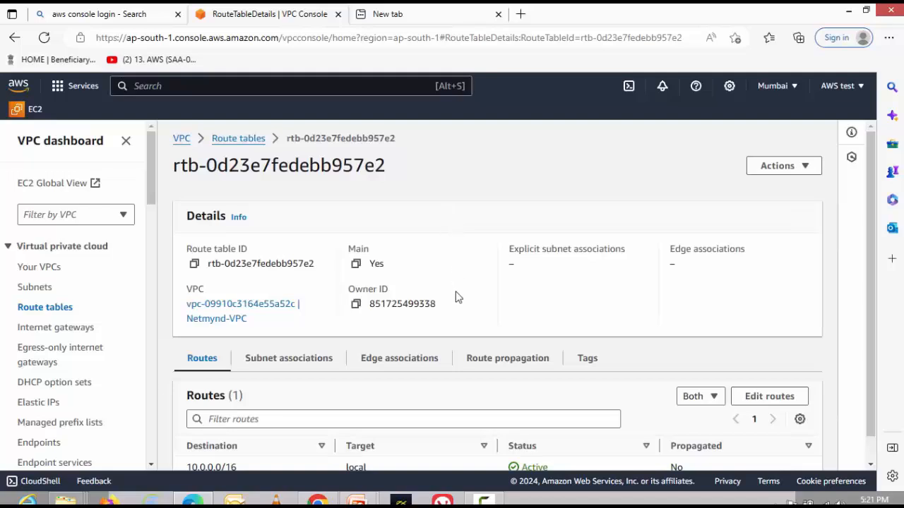
pyautogui.scroll(-1, 456, 293)
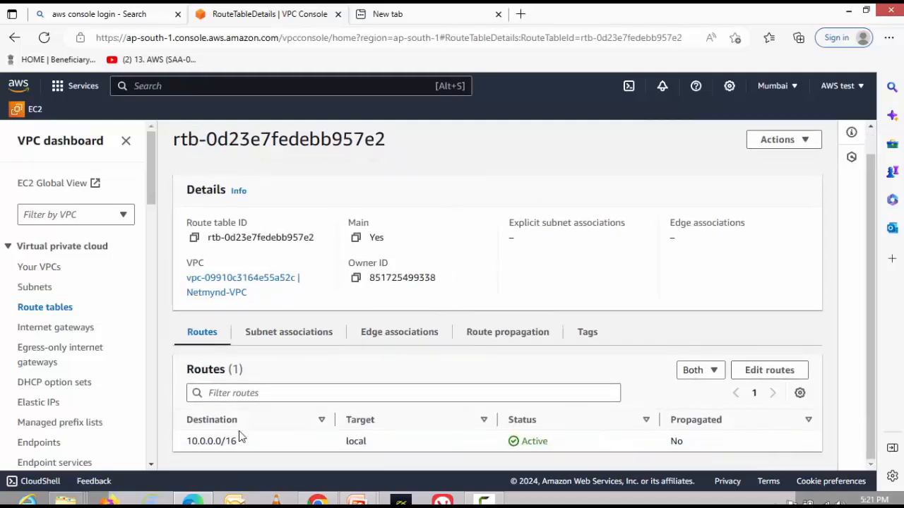
pyautogui.moveTo(240, 447); pyautogui.dragTo(192, 443)
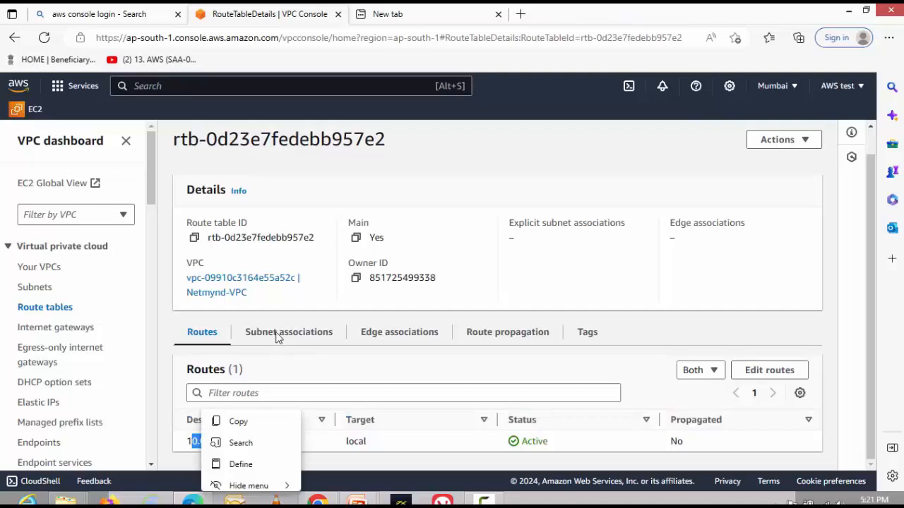
pyautogui.click(277, 338)
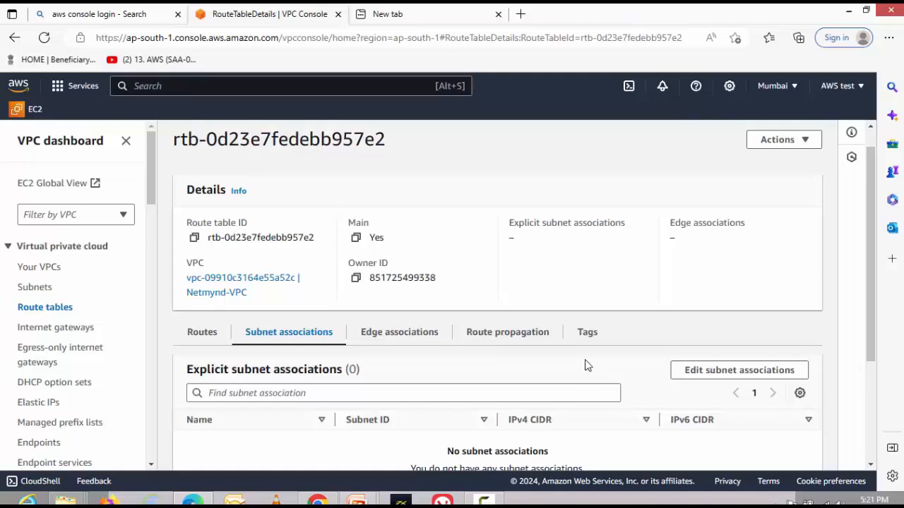
pyautogui.scroll(-1, 584, 365)
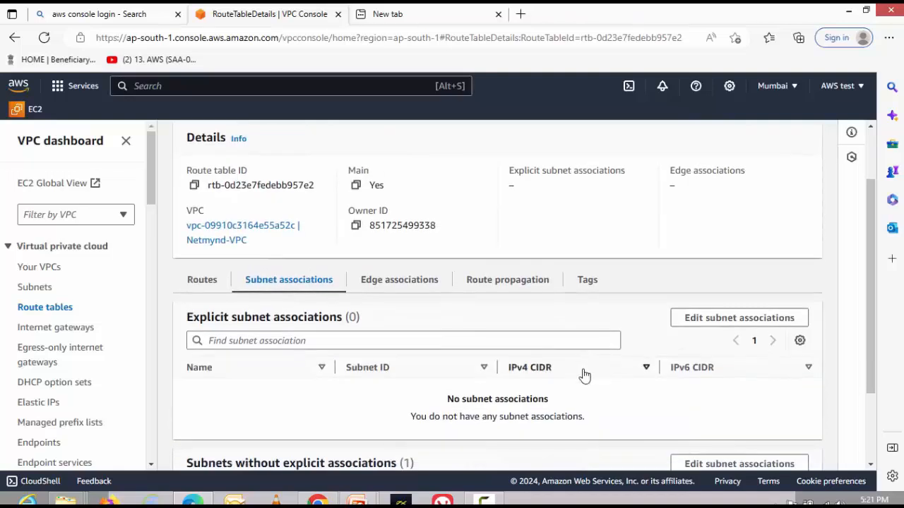
pyautogui.click(740, 325)
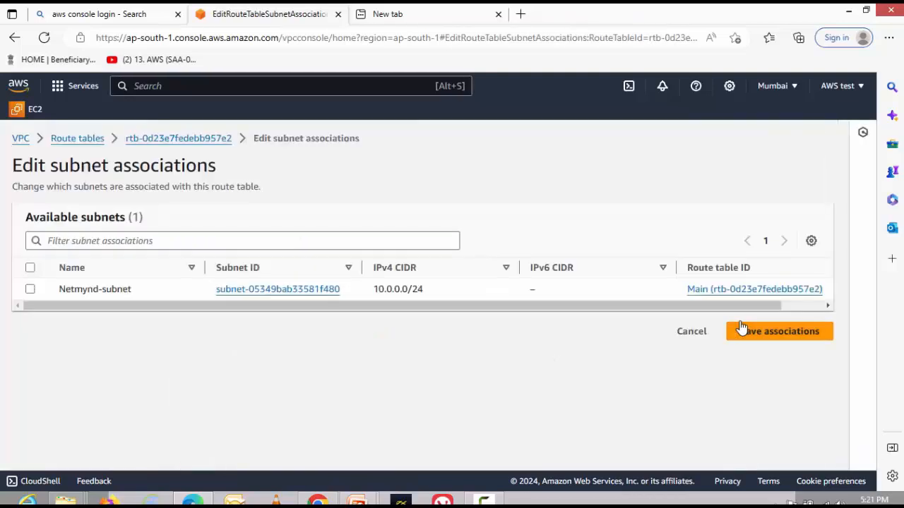
pyautogui.click(31, 290)
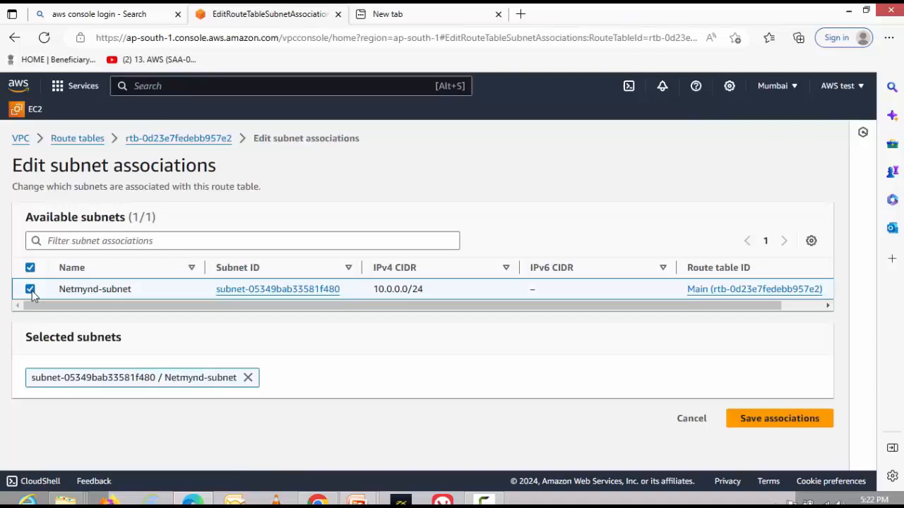
pyautogui.click(780, 419)
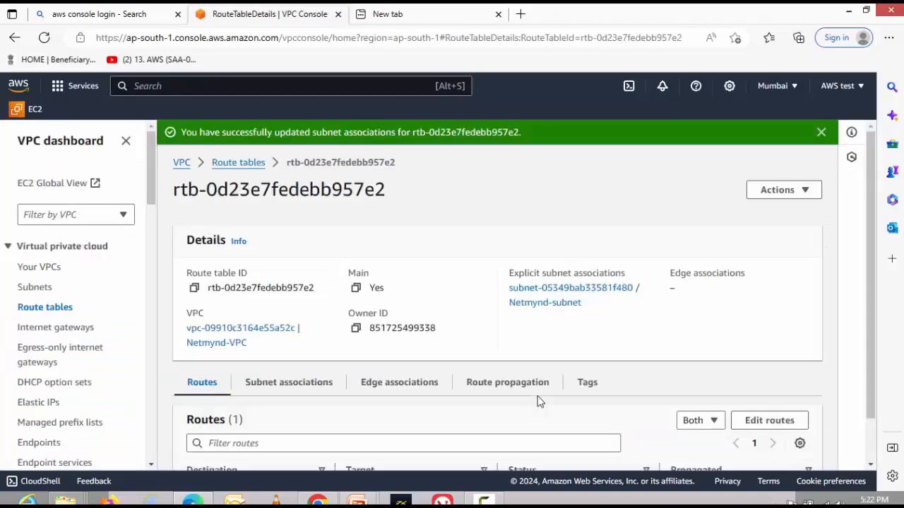
# - Examine the route table's explicit subnet associations and its existing route destination
pyautogui.click(291, 384)
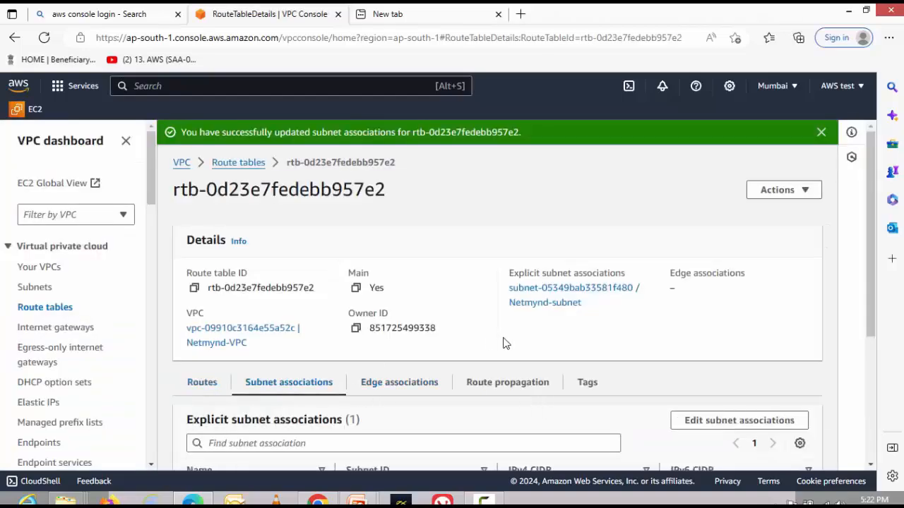
pyautogui.scroll(-2, 505, 343)
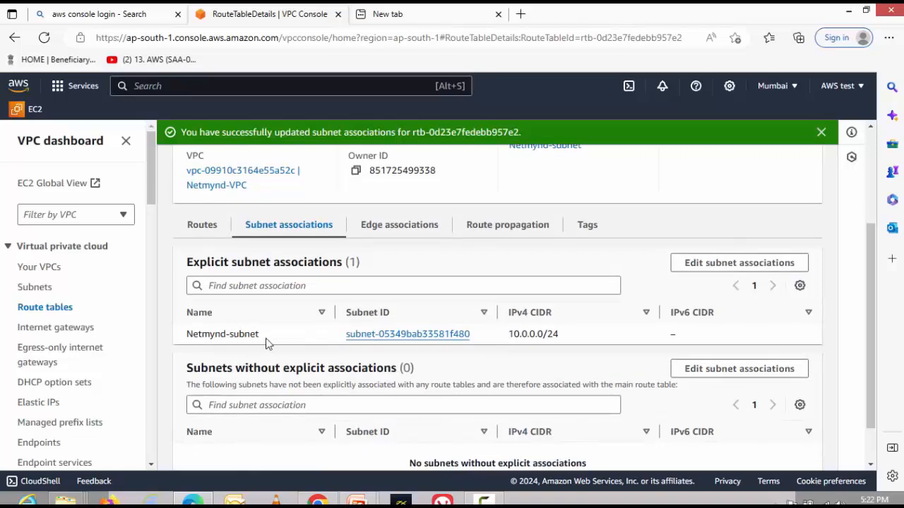
pyautogui.moveTo(259, 340); pyautogui.dragTo(188, 339)
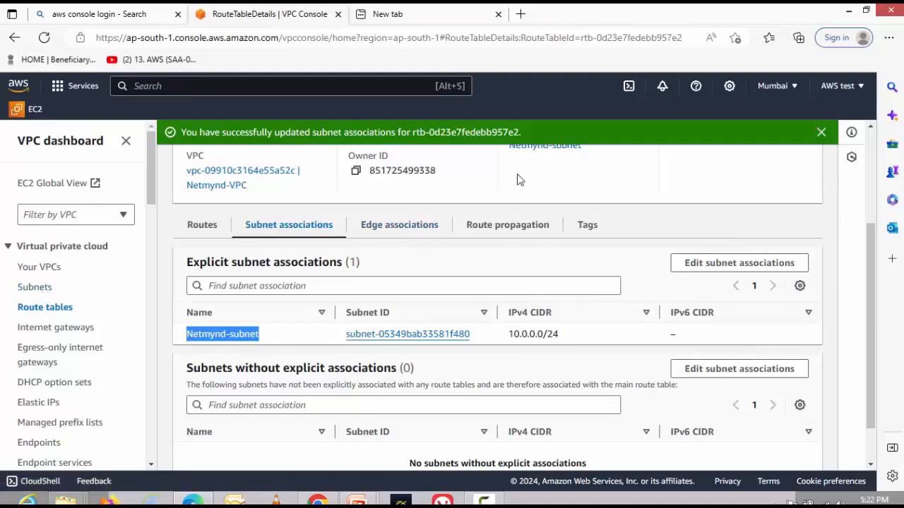
pyautogui.scroll(1, 516, 177)
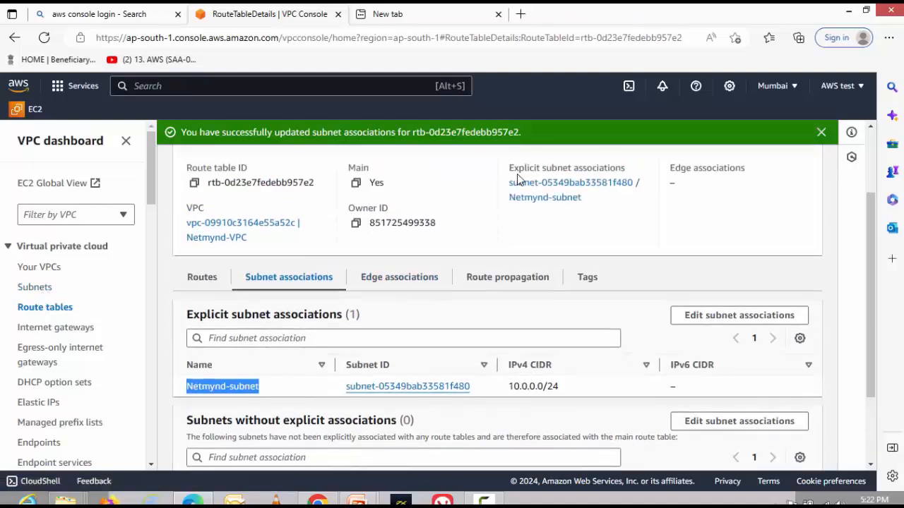
pyautogui.click(201, 278)
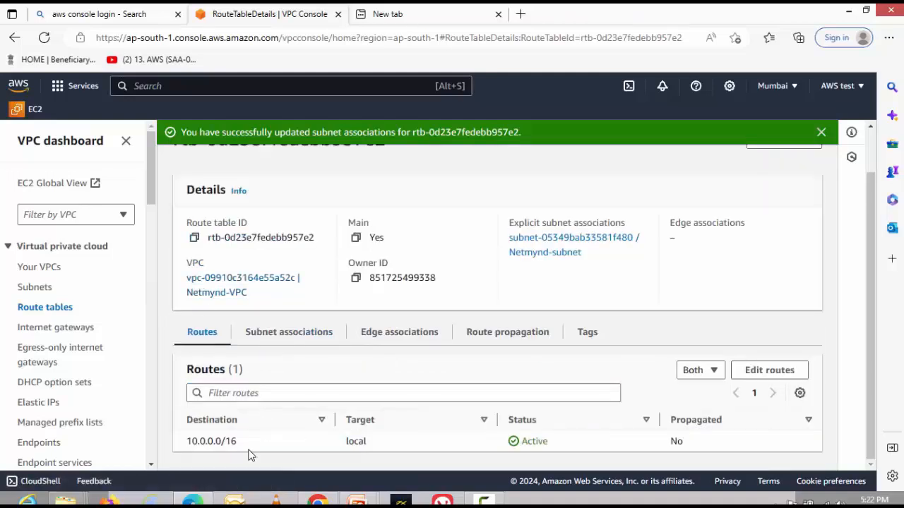
pyautogui.moveTo(244, 444); pyautogui.dragTo(170, 447)
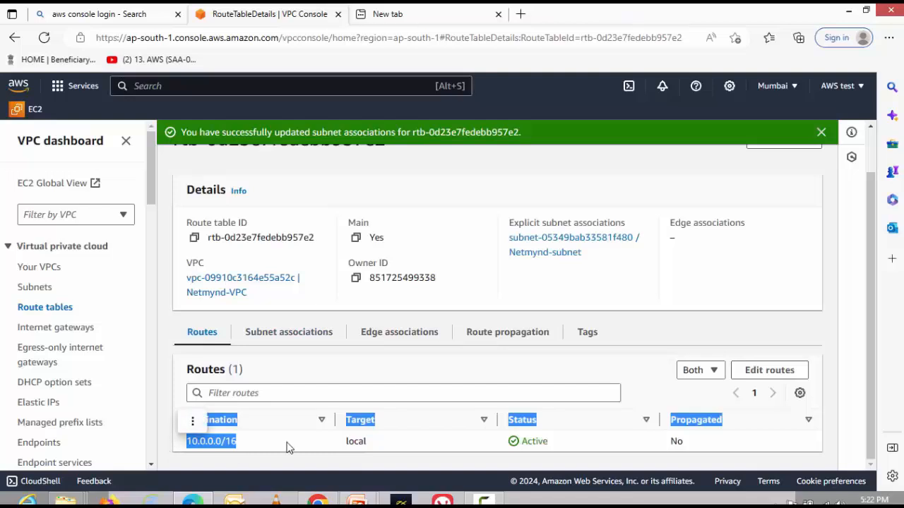
pyautogui.click(260, 450)
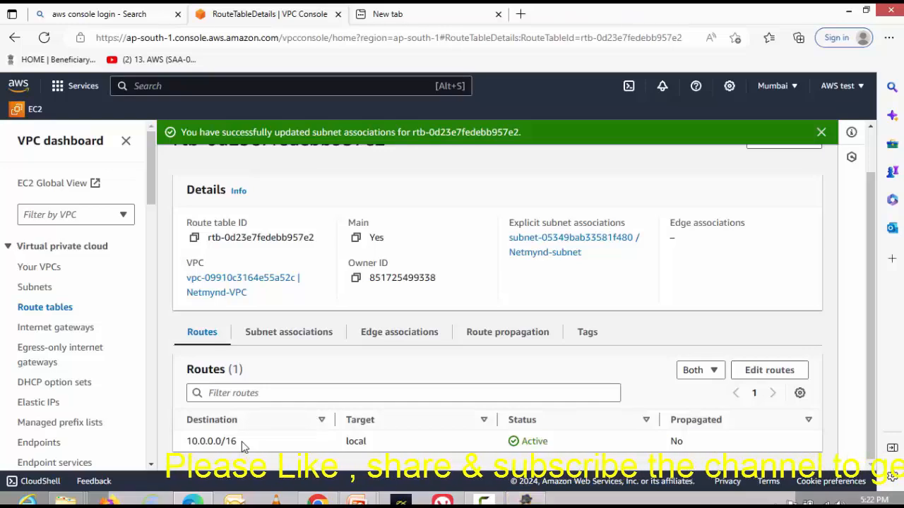
pyautogui.moveTo(242, 441); pyautogui.dragTo(162, 449)
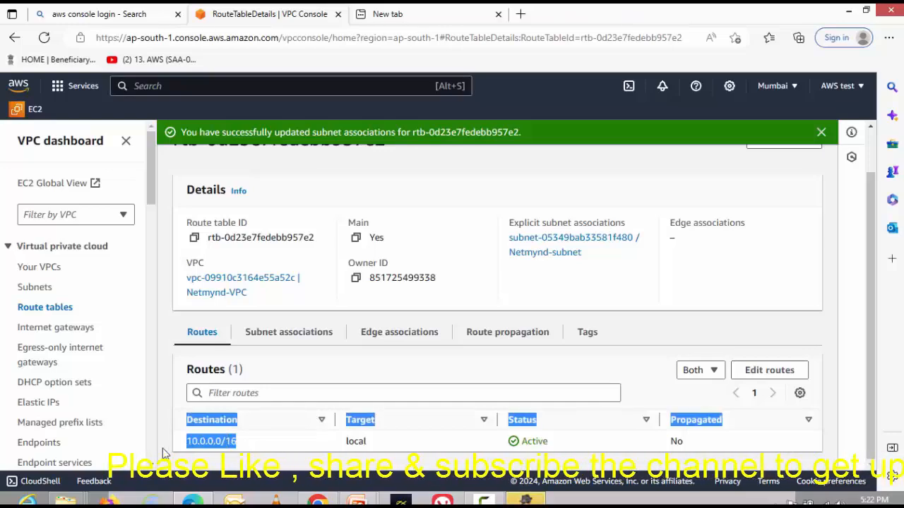
pyautogui.click(262, 449)
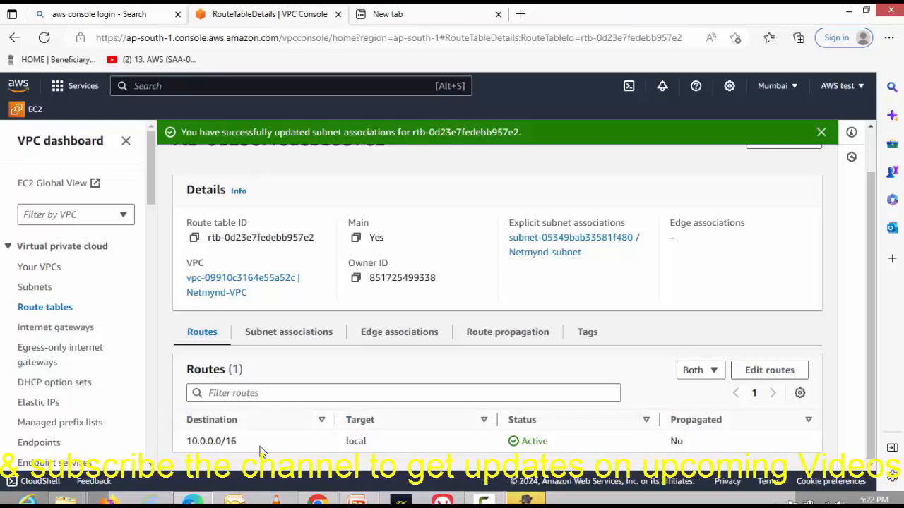
# - Try to add a 0.0.0.0/0 route with an Internet Gateway target to Netmynd-VPC's route table
pyautogui.click(768, 372)
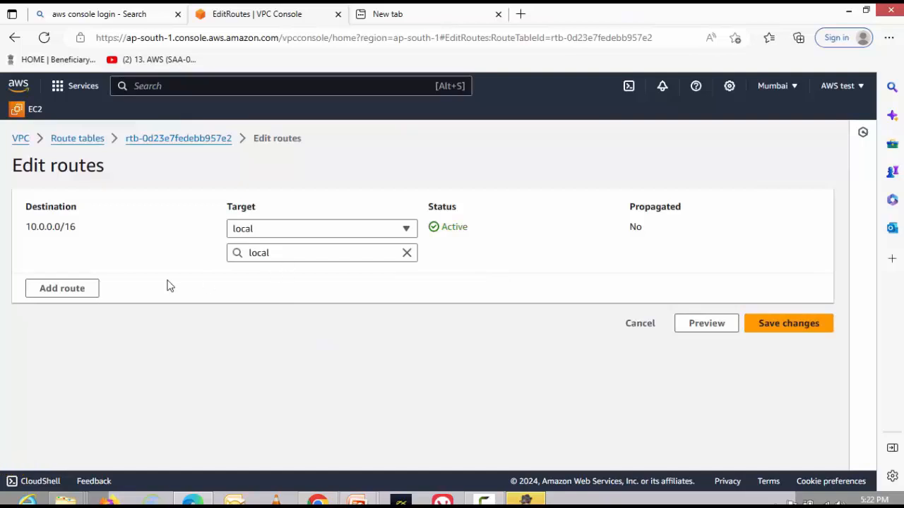
pyautogui.click(85, 291)
pyautogui.click(156, 276)
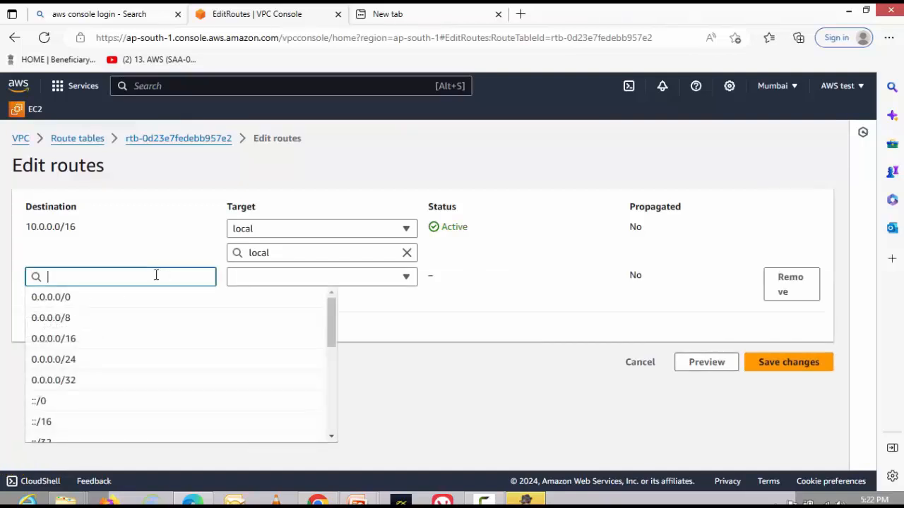
pyautogui.click(144, 300)
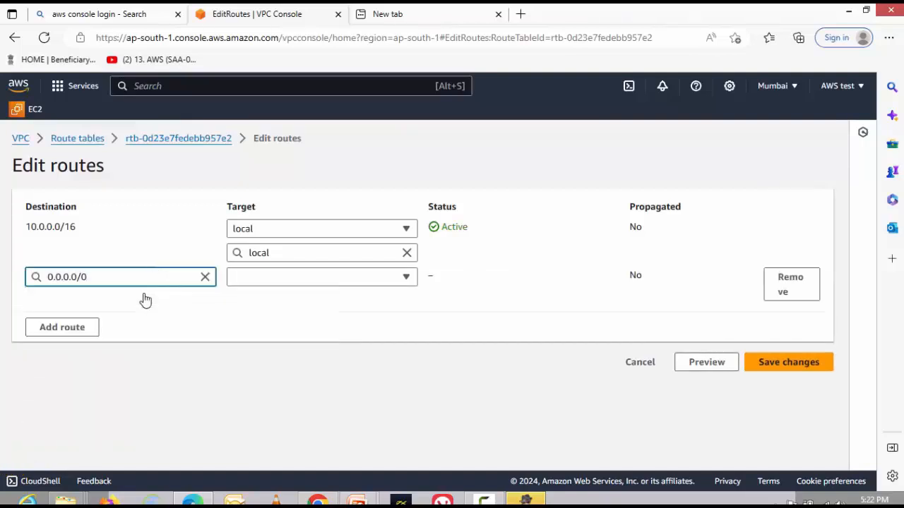
pyautogui.click(295, 278)
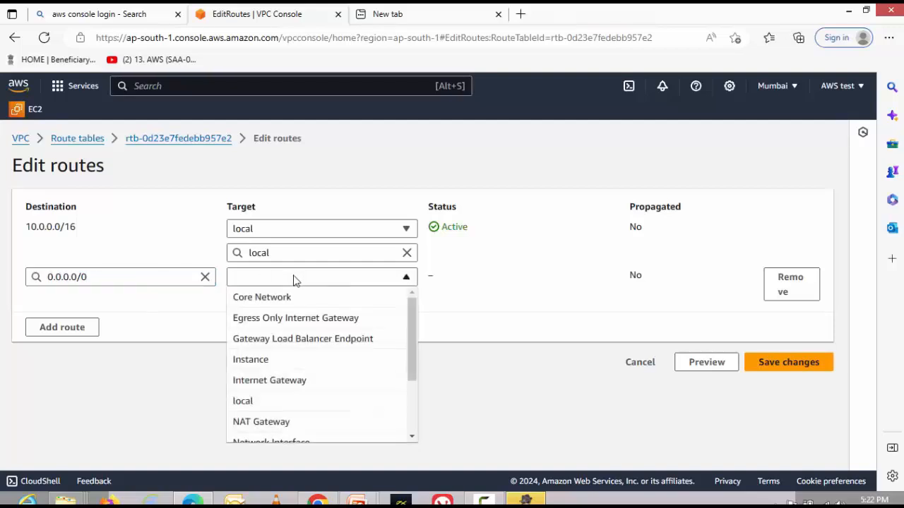
pyautogui.click(286, 387)
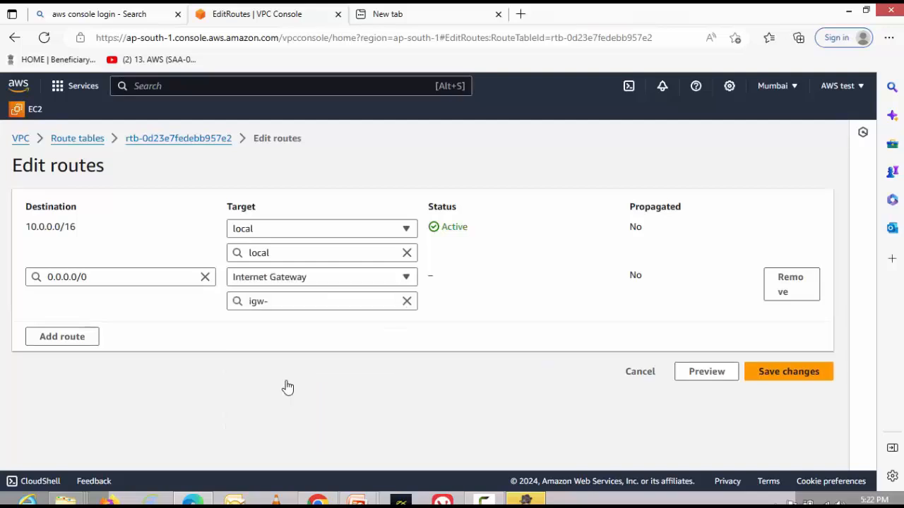
pyautogui.click(301, 300)
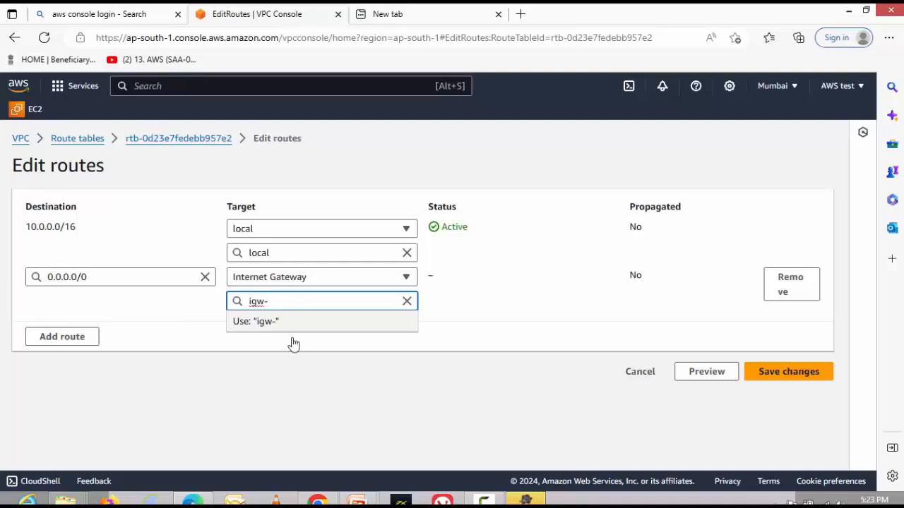
pyautogui.click(289, 325)
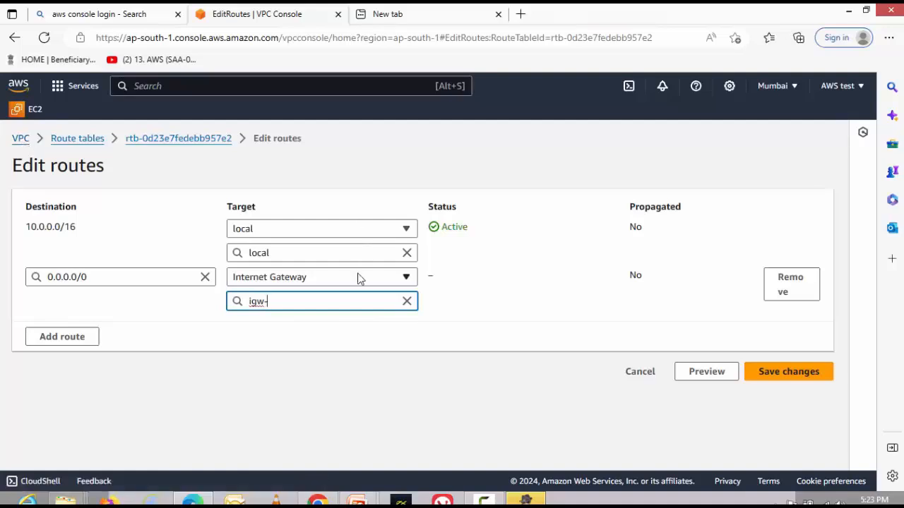
# - Go to the VPC's internet gateways list, select Netmynd-IGW and check its attachment state
pyautogui.click(22, 140)
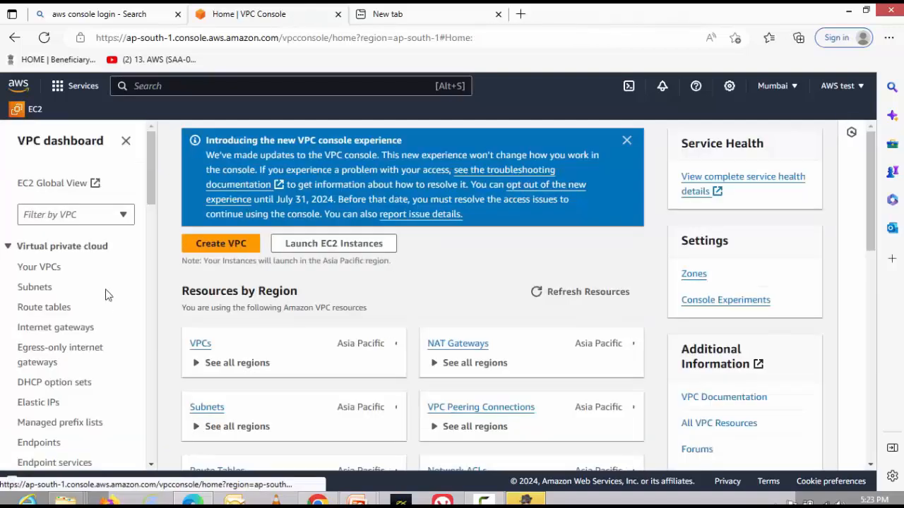
pyautogui.click(31, 327)
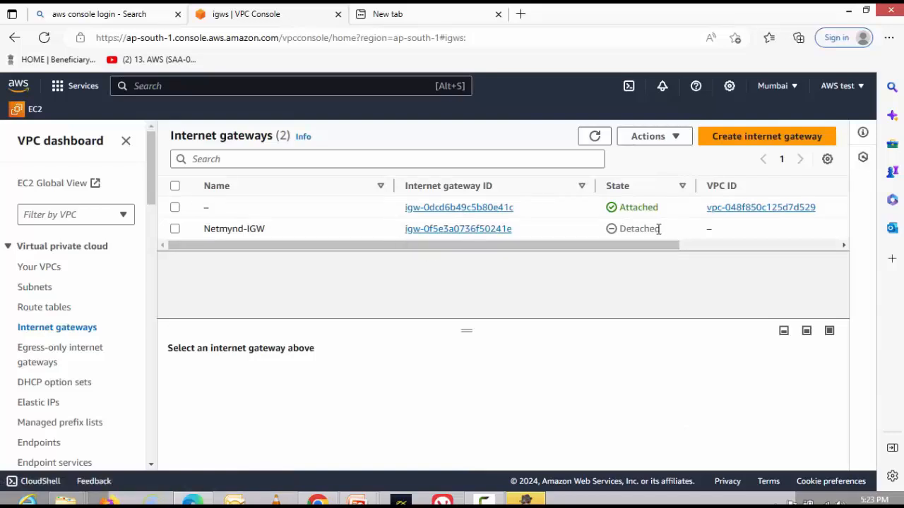
pyautogui.moveTo(651, 233); pyautogui.dragTo(620, 229)
pyautogui.click(624, 269)
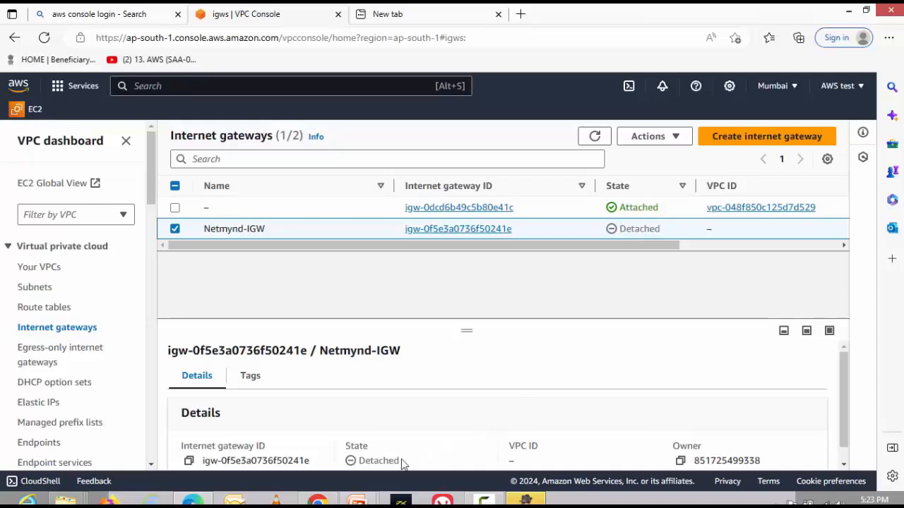
pyautogui.scroll(-1, 397, 461)
pyautogui.moveTo(365, 462); pyautogui.dragTo(356, 449)
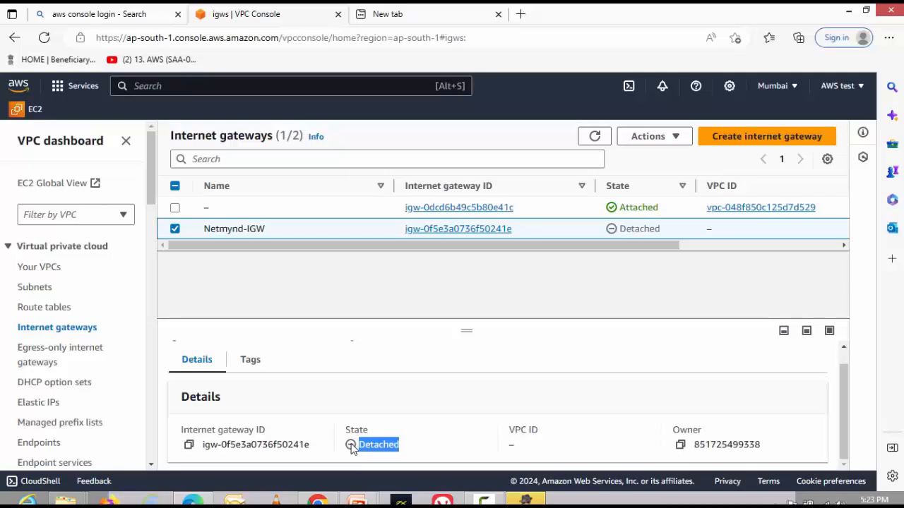
pyautogui.click(438, 276)
# - Attach Netmynd-IGW to Netmynd-VPC and check its state in the internet gateways list
pyautogui.click(675, 138)
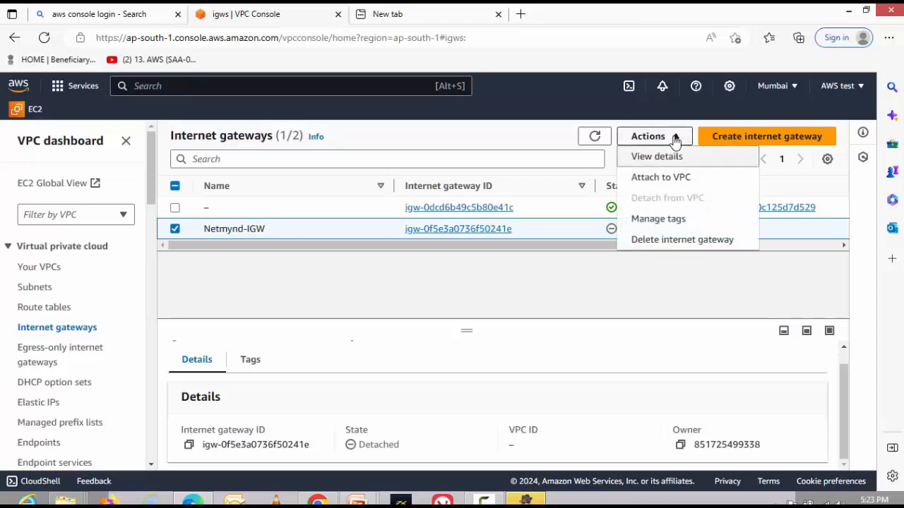
pyautogui.click(677, 176)
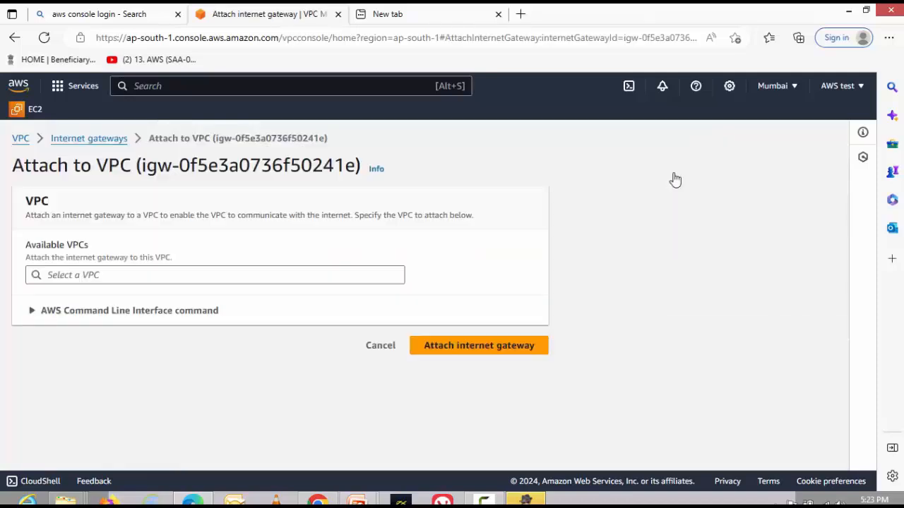
pyautogui.click(334, 274)
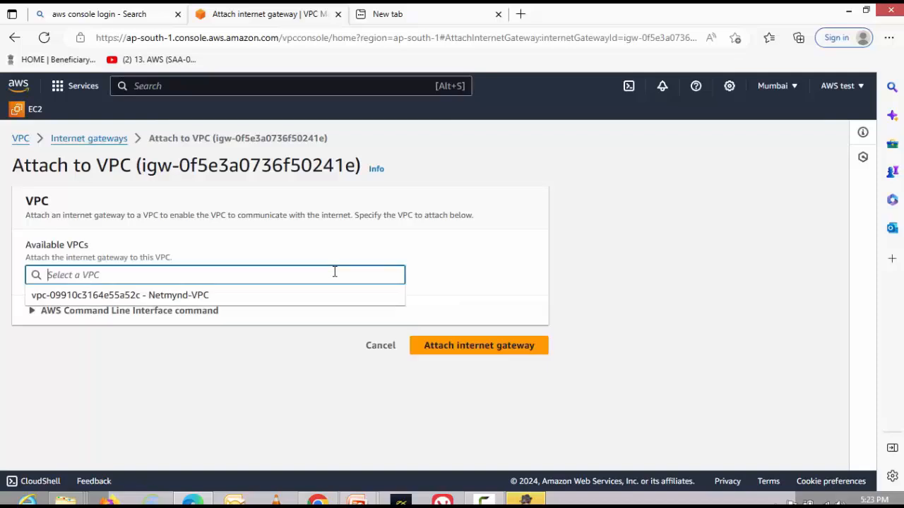
pyautogui.click(224, 300)
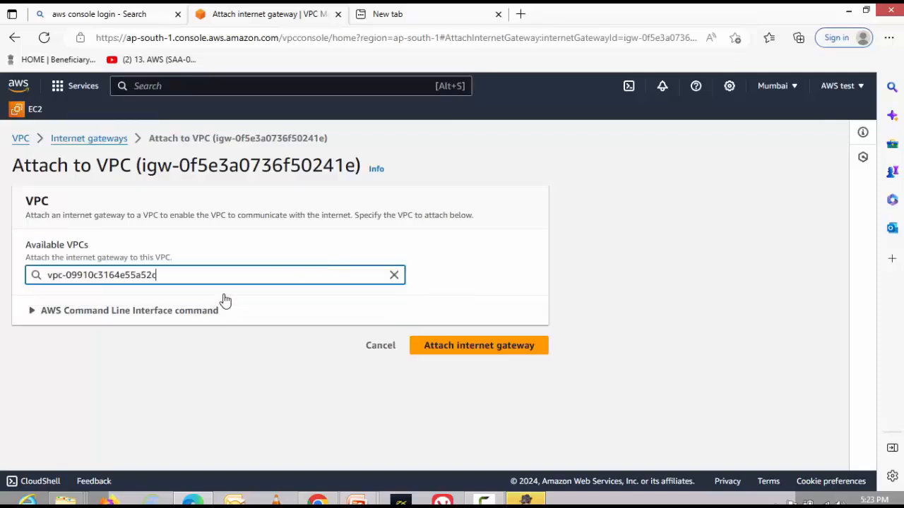
pyautogui.click(478, 351)
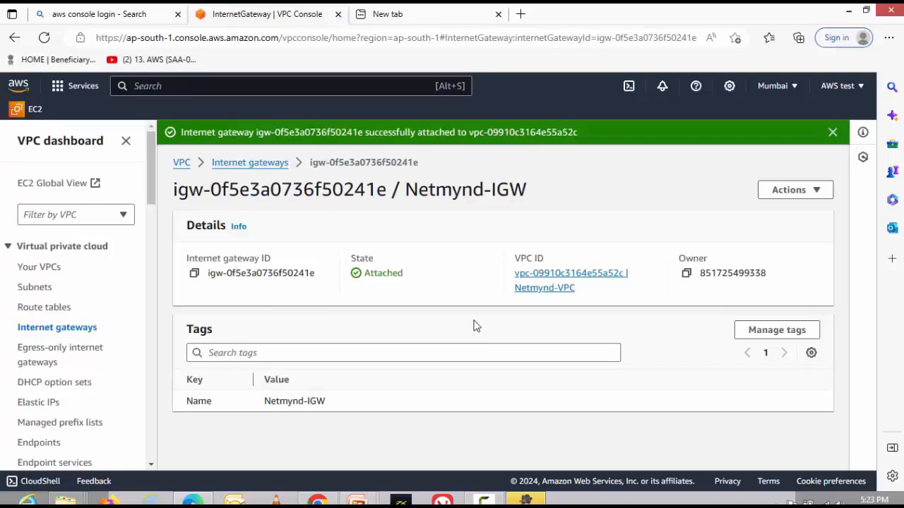
pyautogui.click(58, 329)
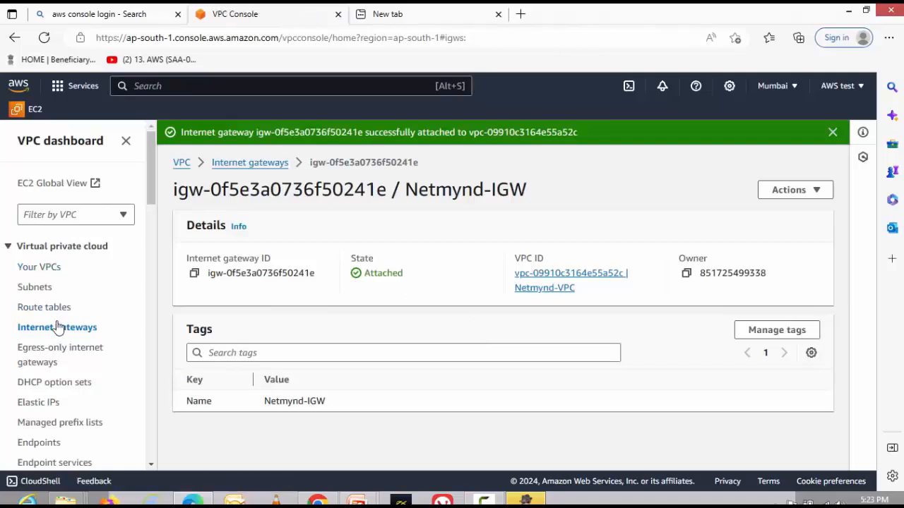
pyautogui.moveTo(660, 260); pyautogui.dragTo(612, 254)
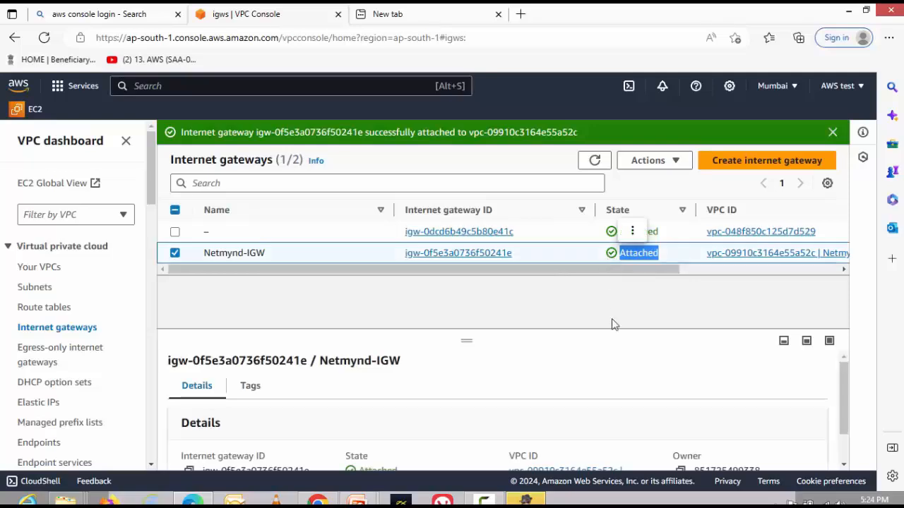
pyautogui.click(612, 323)
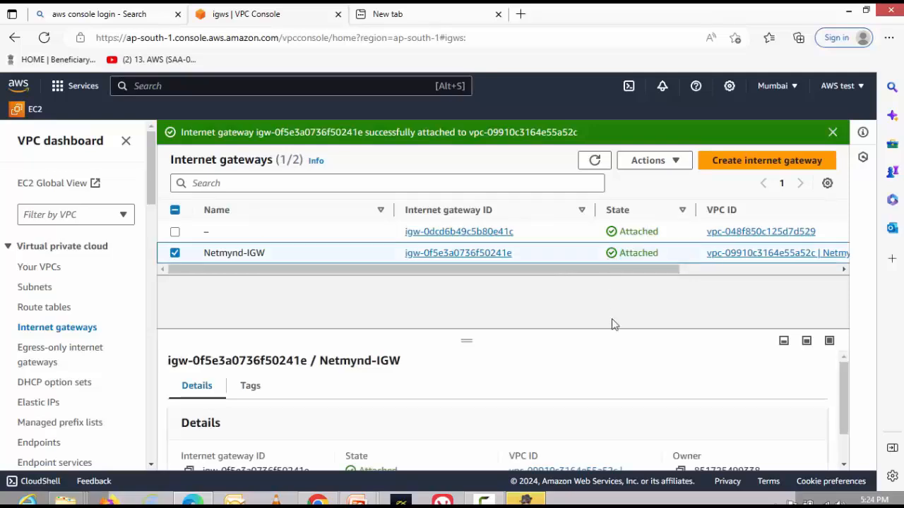
# - Edit the routes of Netmynd-VPC's main route table and add a route with destination 0.0.0.0/0
pyautogui.click(57, 308)
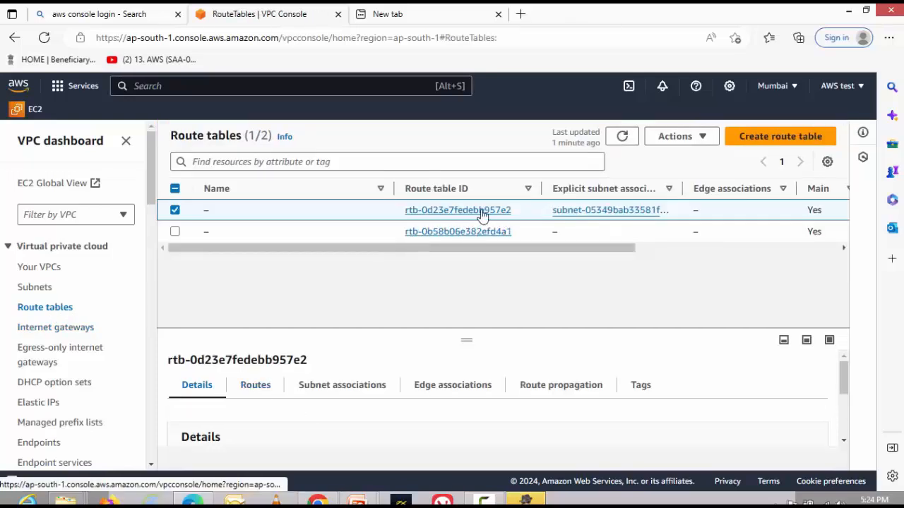
pyautogui.moveTo(497, 248); pyautogui.dragTo(438, 248)
pyautogui.click(448, 211)
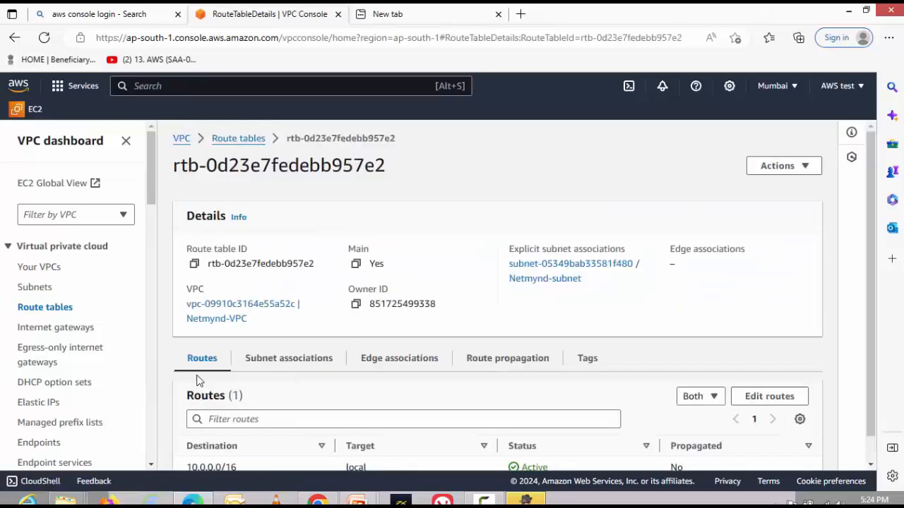
pyautogui.scroll(-1, 233, 385)
pyautogui.click(769, 370)
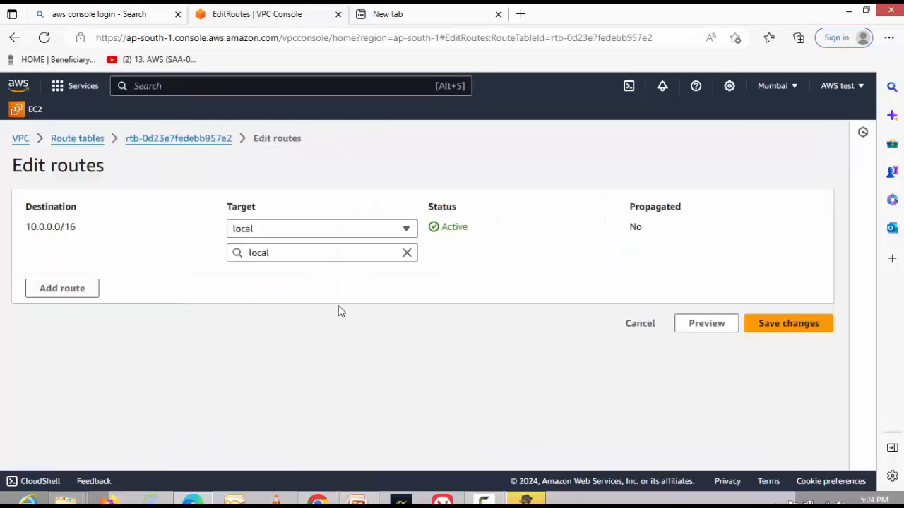
pyautogui.click(61, 291)
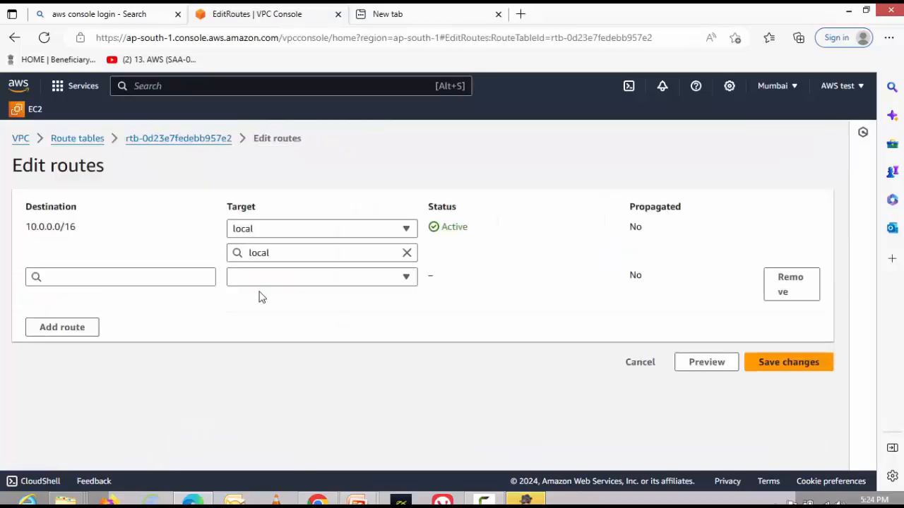
pyautogui.click(179, 279)
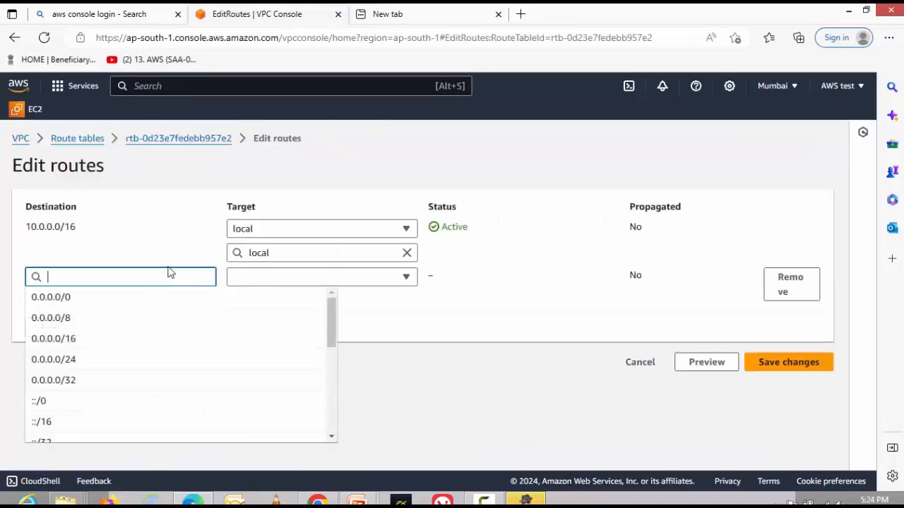
pyautogui.click(143, 304)
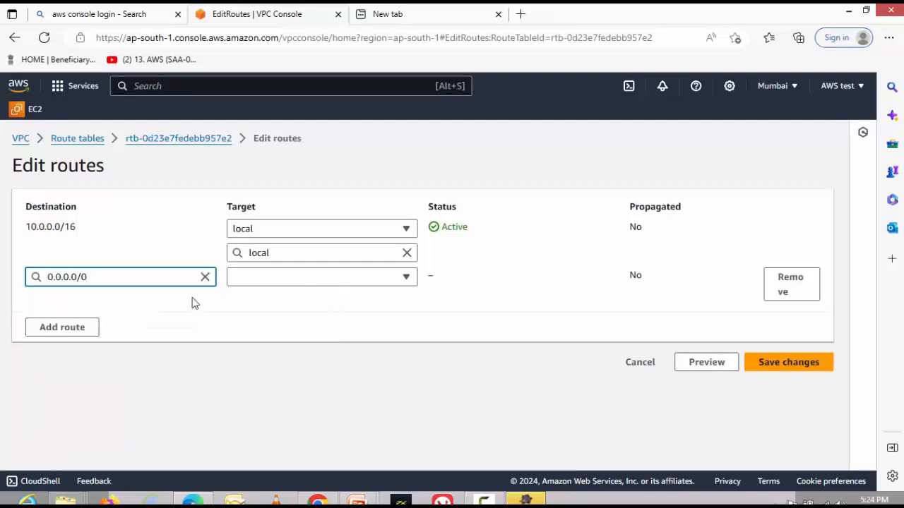
# - Set the new route's target to the Internet Gateway Netmynd-IGW and save the route changes
pyautogui.click(293, 281)
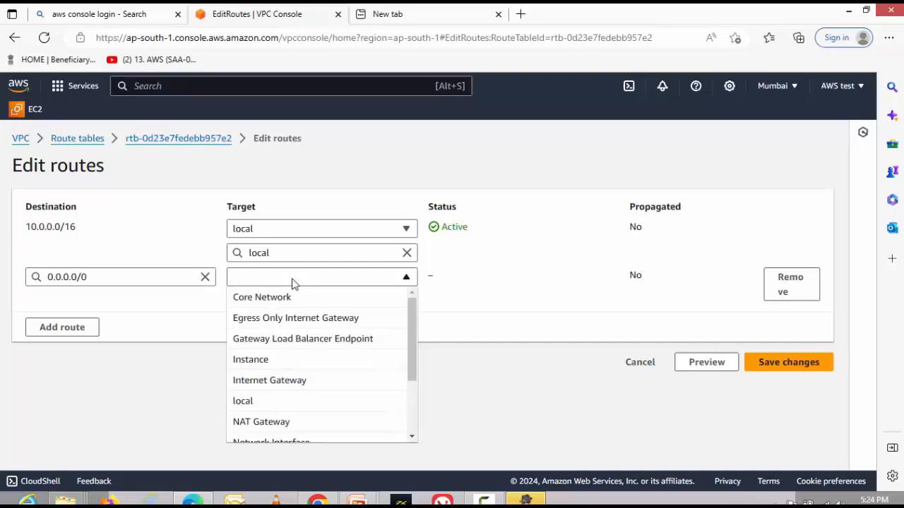
pyautogui.click(281, 382)
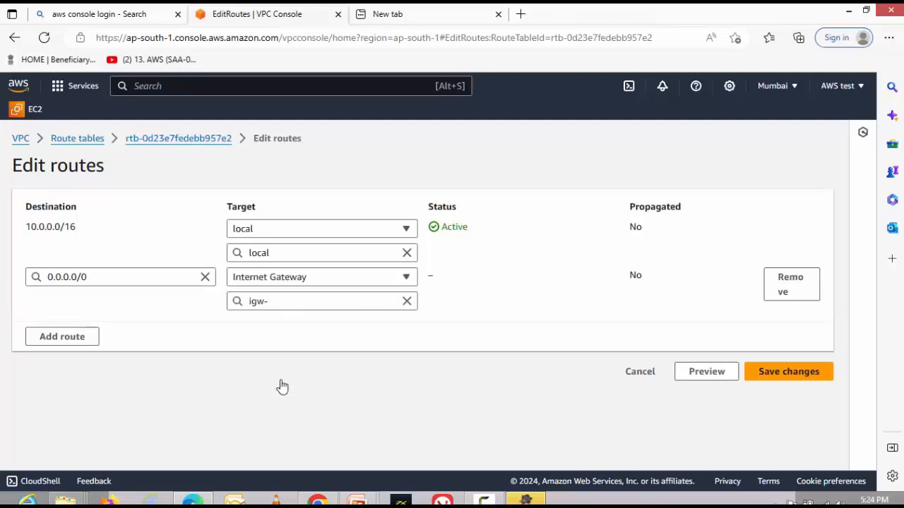
pyautogui.click(286, 301)
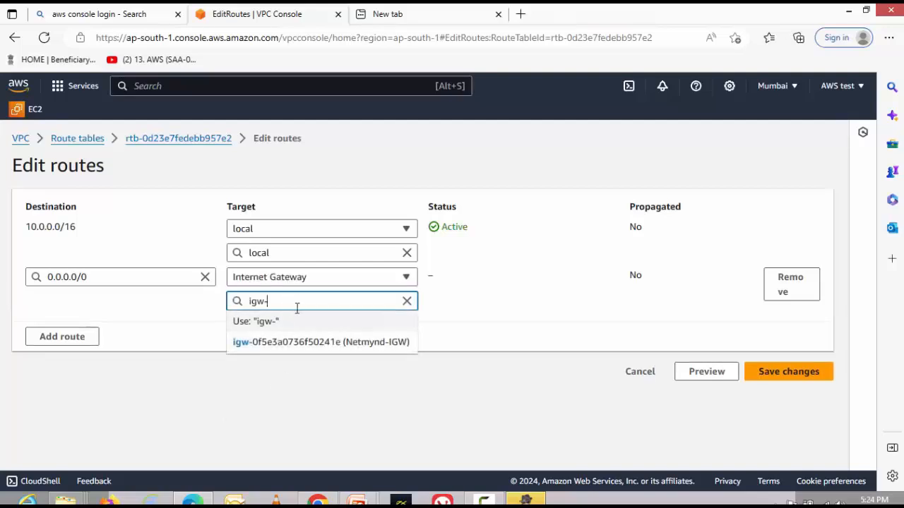
pyautogui.click(303, 344)
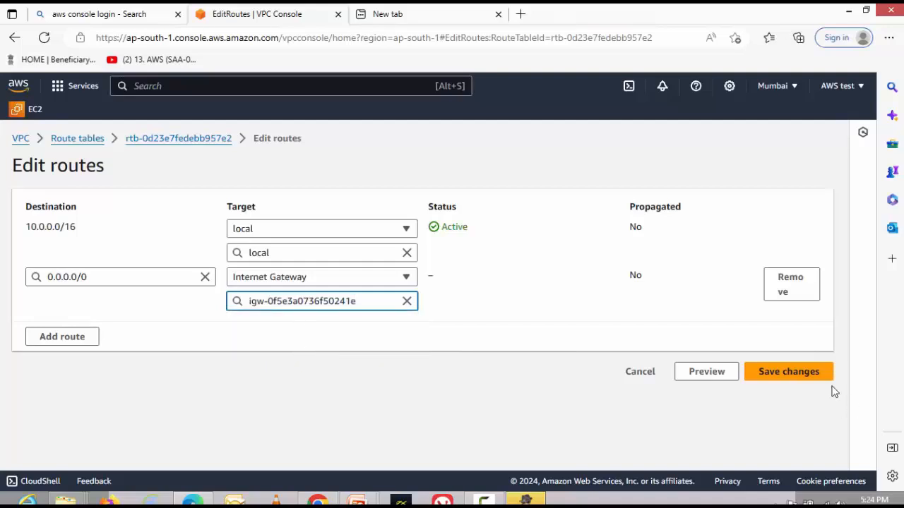
pyautogui.click(788, 371)
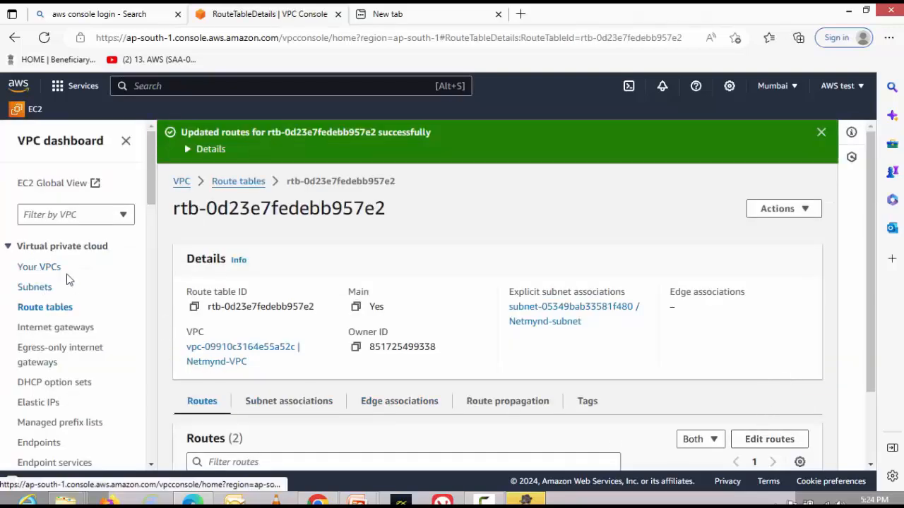
# - Close the empty browser tab and go to the EC2 service's dashboard
pyautogui.click(498, 14)
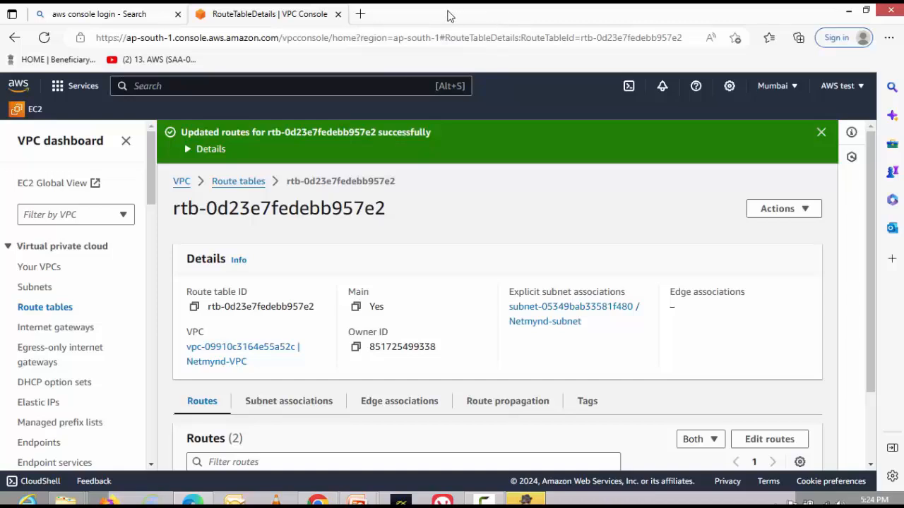
pyautogui.click(79, 87)
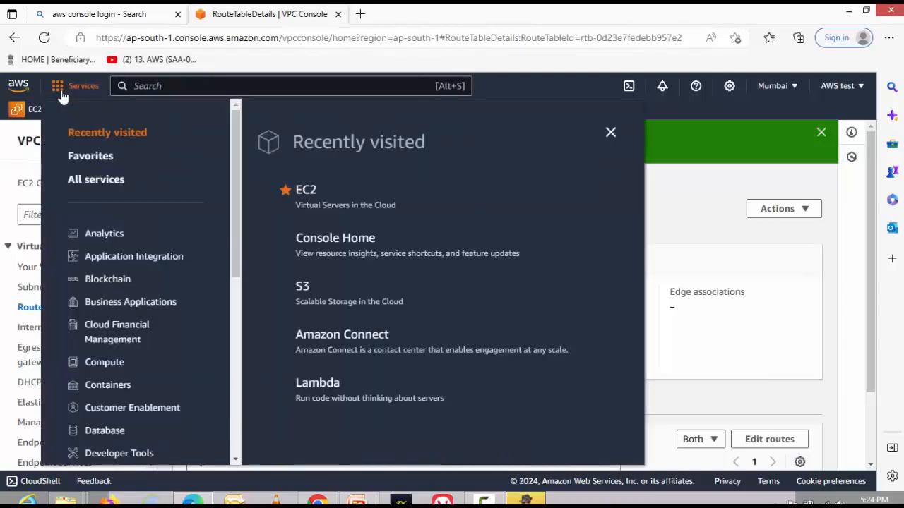
pyautogui.click(325, 204)
pyautogui.click(324, 203)
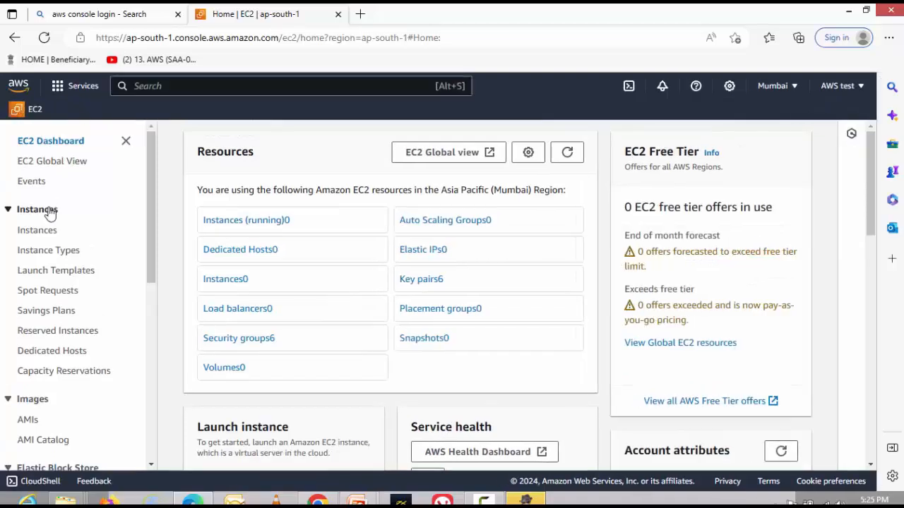
pyautogui.click(37, 209)
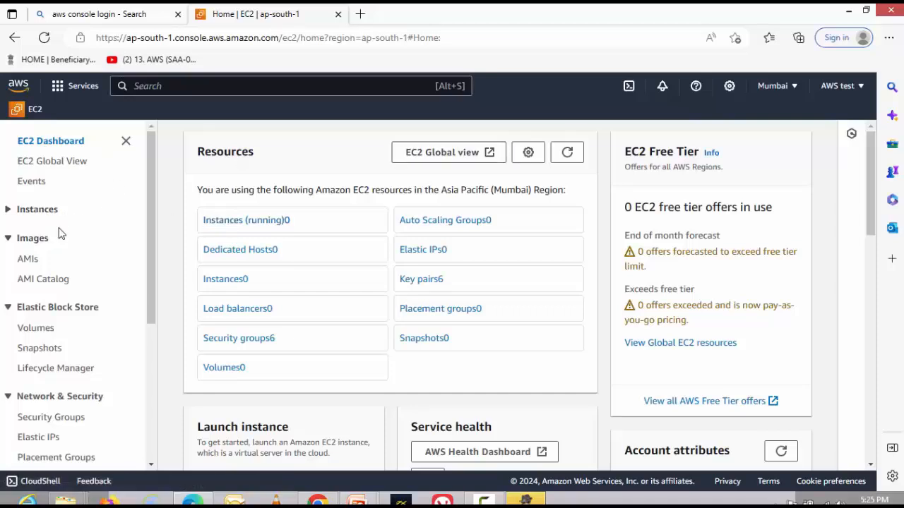
pyautogui.click(72, 86)
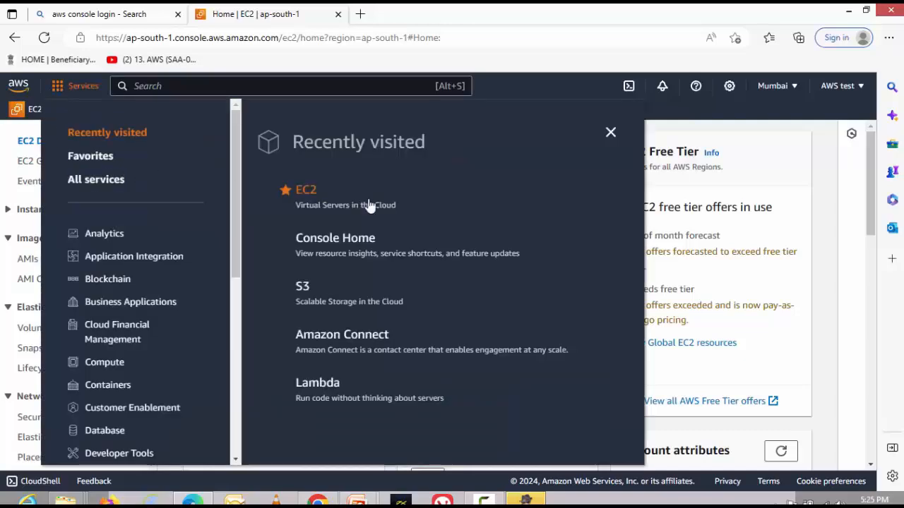
pyautogui.click(313, 196)
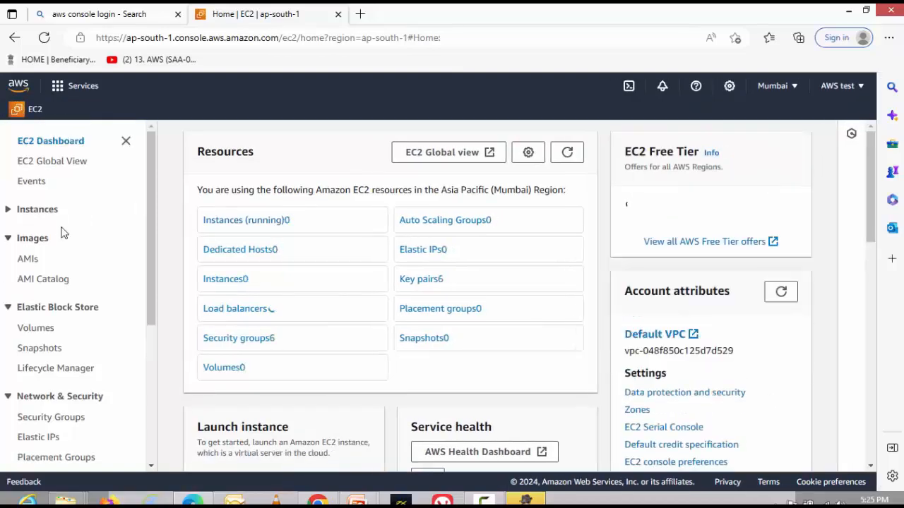
# - Open the list of EC2 instances in the Mumbai region
pyautogui.moveTo(149, 189); pyautogui.dragTo(144, 152)
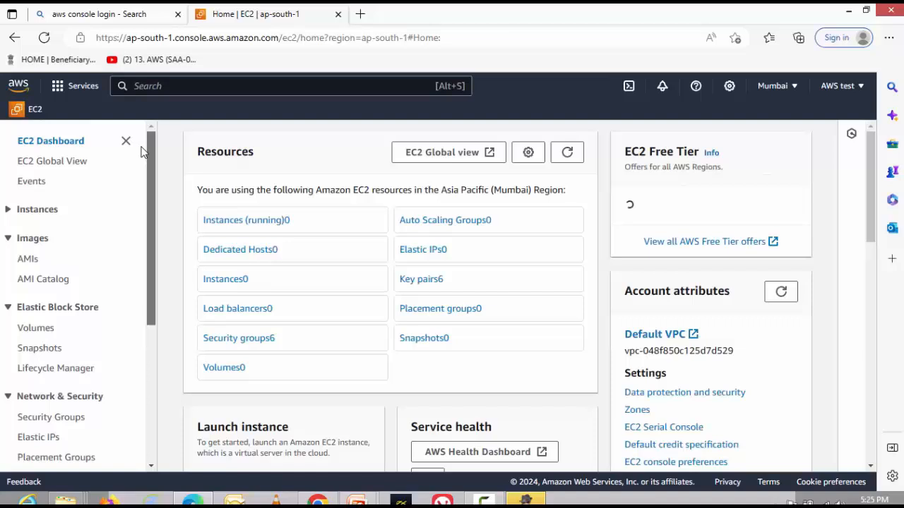
pyautogui.click(14, 209)
pyautogui.click(37, 232)
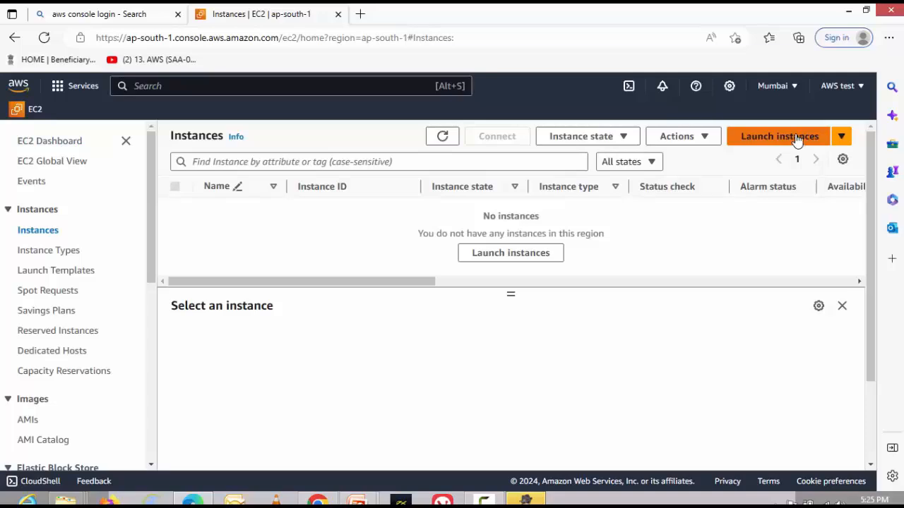
# - Start launching a new EC2 instance and name it Netmynd-EC2
pyautogui.click(797, 137)
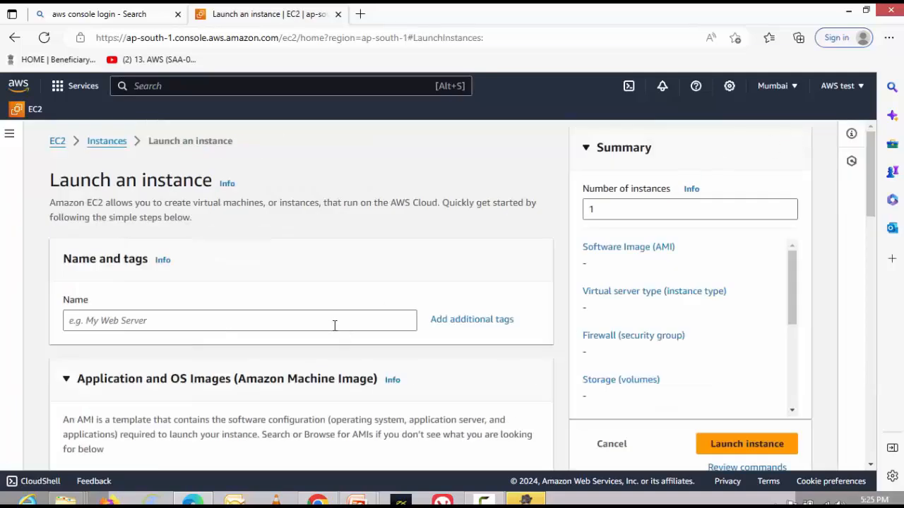
pyautogui.click(334, 326)
pyautogui.write('Net')
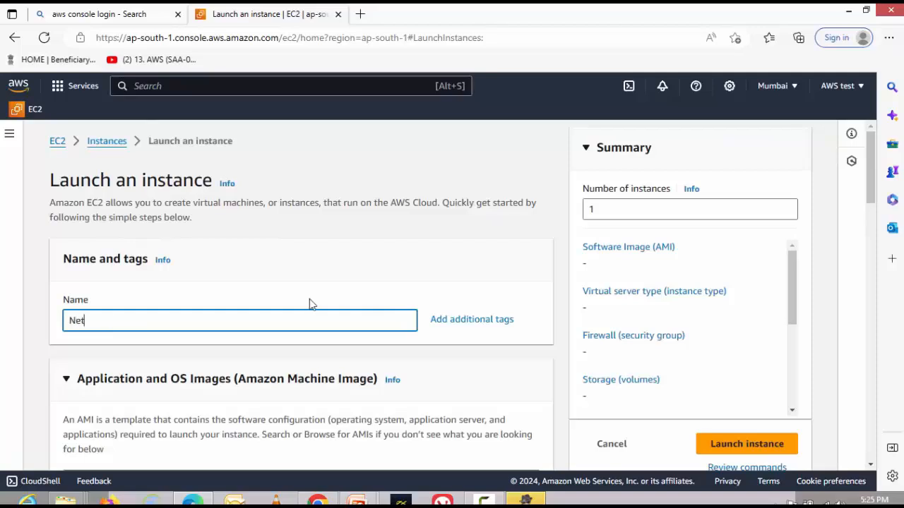
pyautogui.write('mynd')
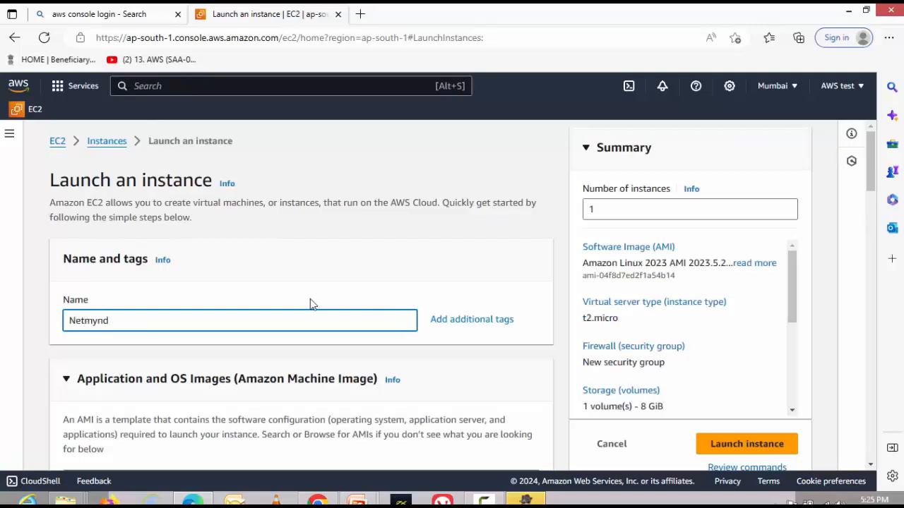
pyautogui.press('BackSpace')
pyautogui.write('-')
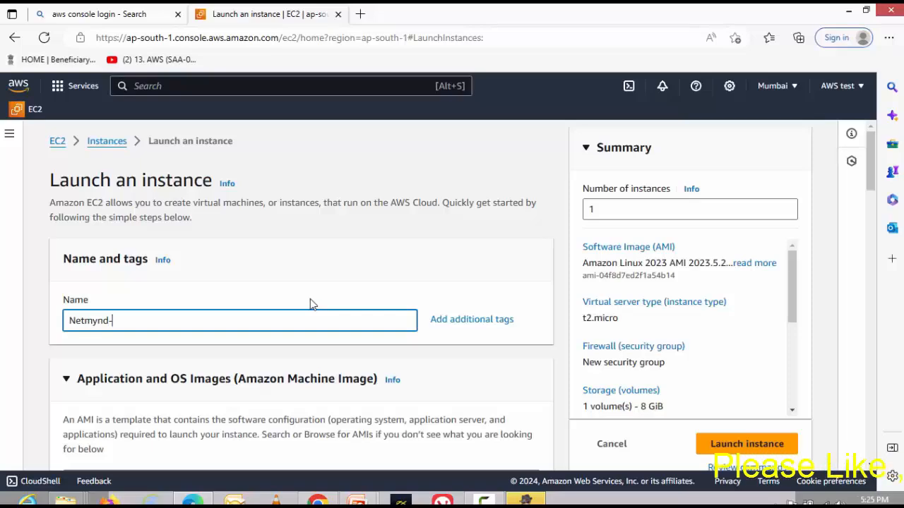
pyautogui.write('EC2')
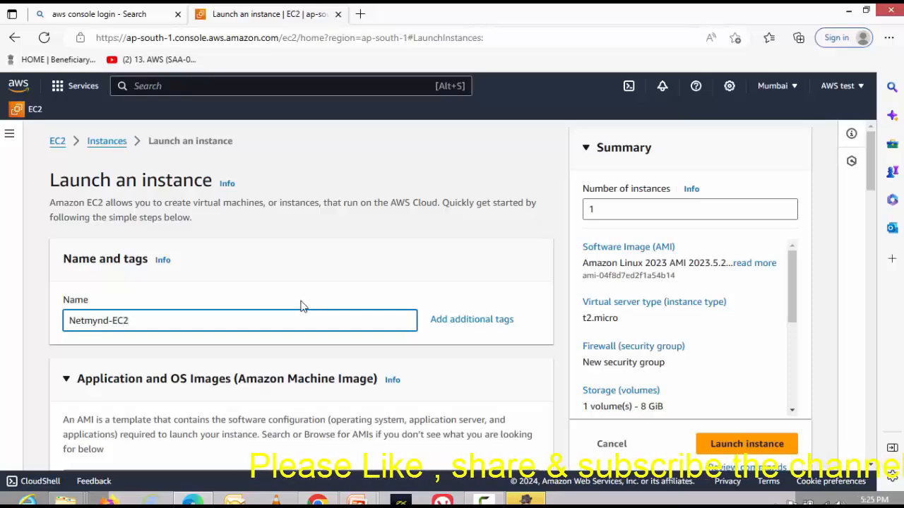
# - Choose the Windows quick-start image for the instance and review the selected AMI and instance type
pyautogui.scroll(-3, 301, 304)
pyautogui.click(292, 421)
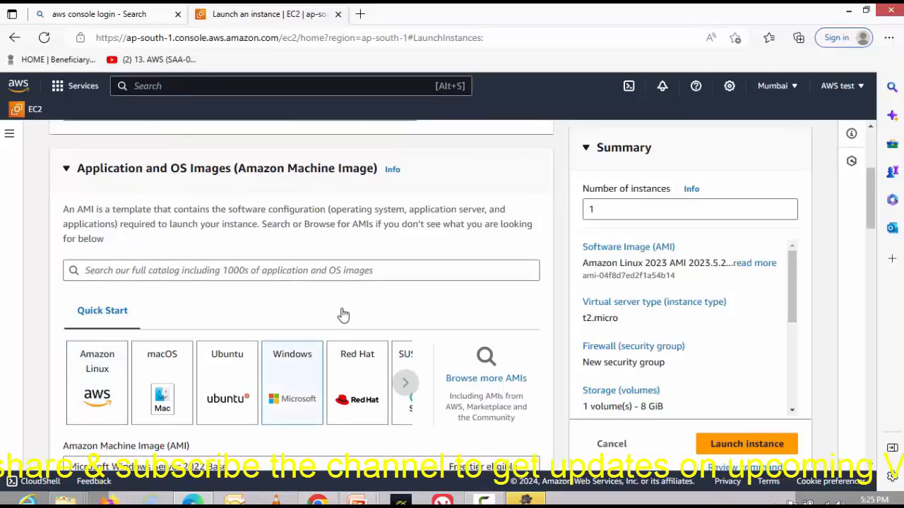
pyautogui.scroll(-2, 446, 319)
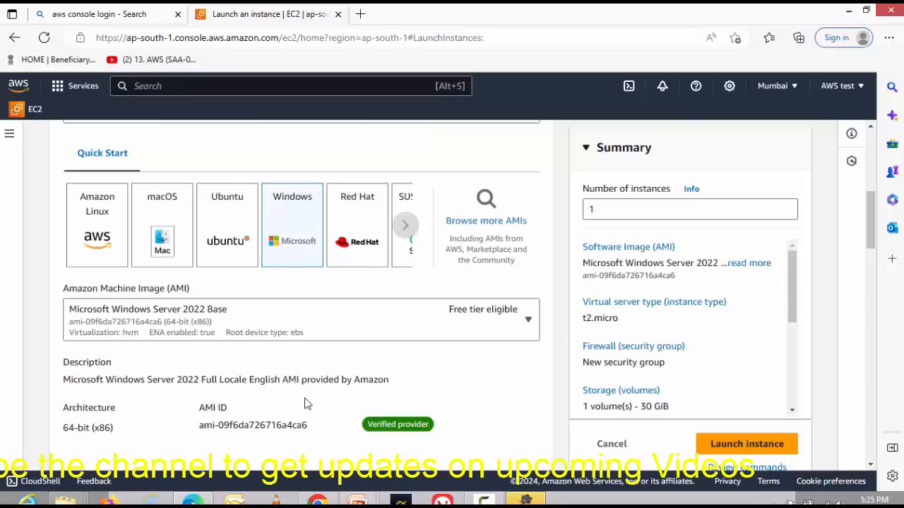
pyautogui.scroll(-3, 510, 378)
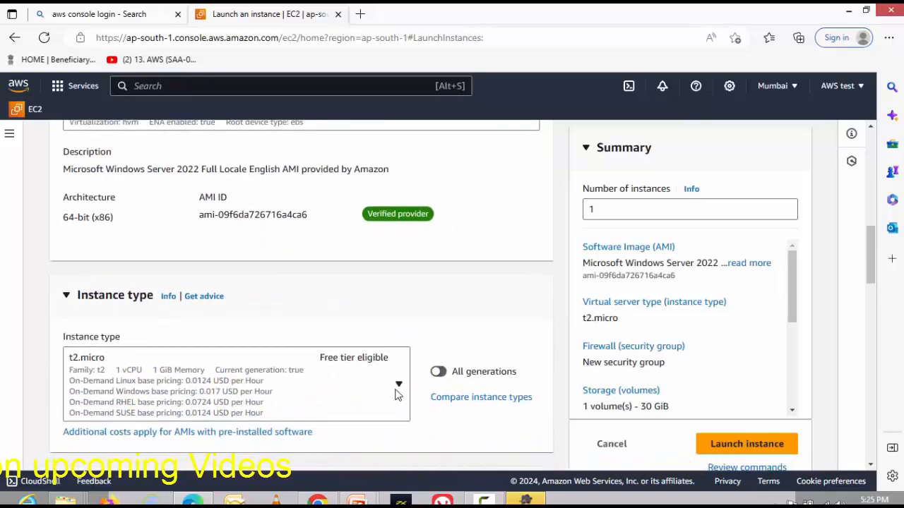
# - Create a new RSA key pair named Netmynd-123 in .pem format for logging in to the instance
pyautogui.scroll(-3, 395, 396)
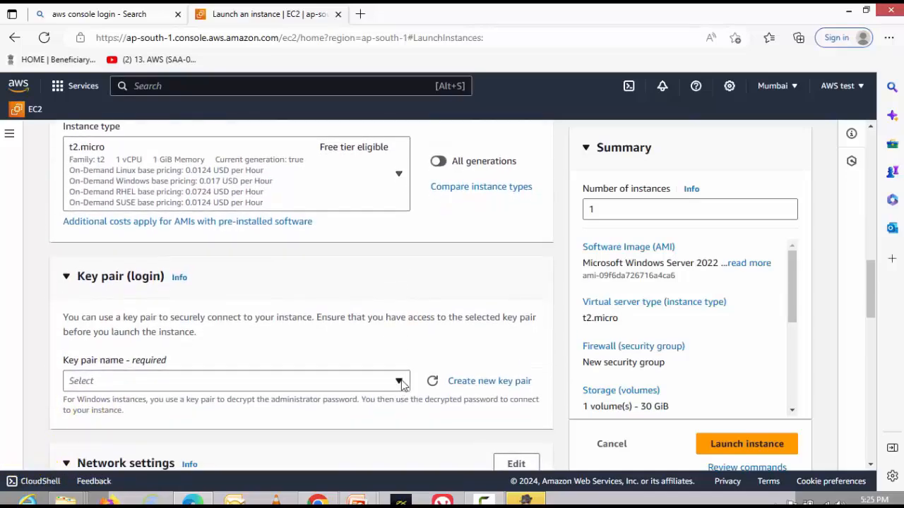
pyautogui.click(399, 382)
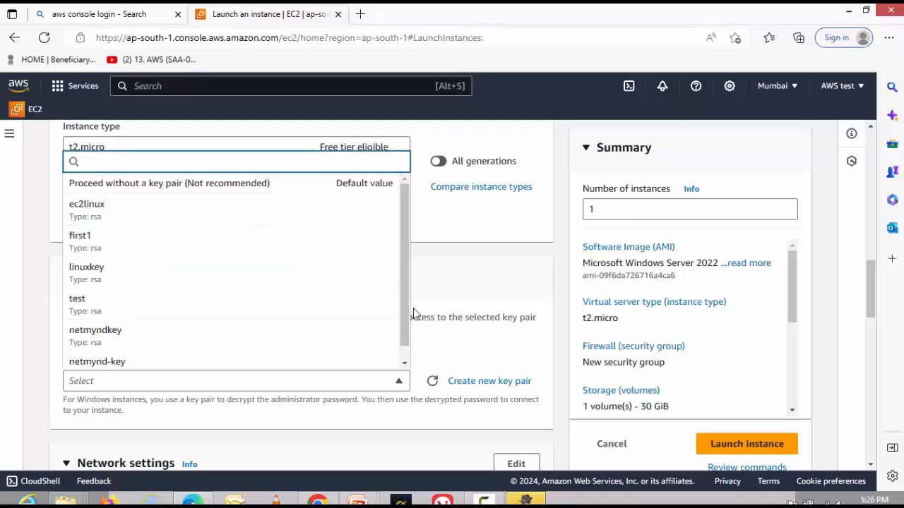
pyautogui.scroll(-1, 195, 364)
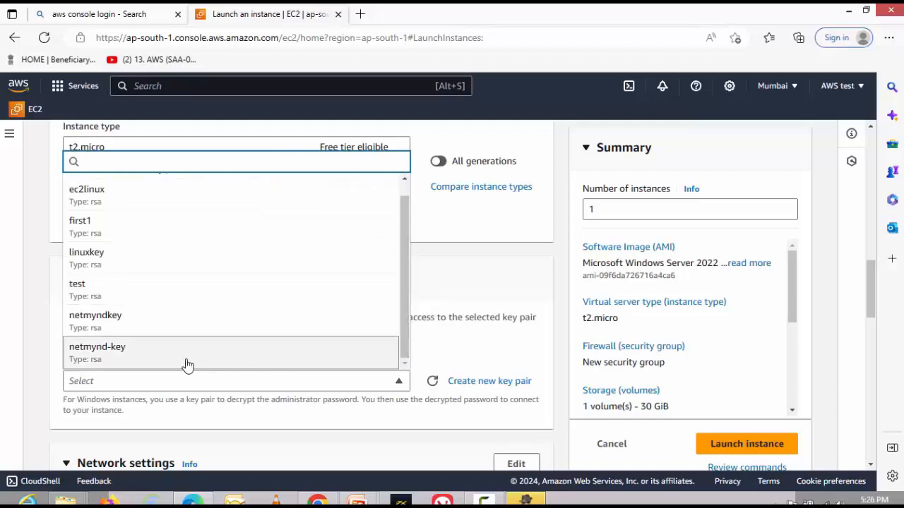
pyautogui.click(496, 338)
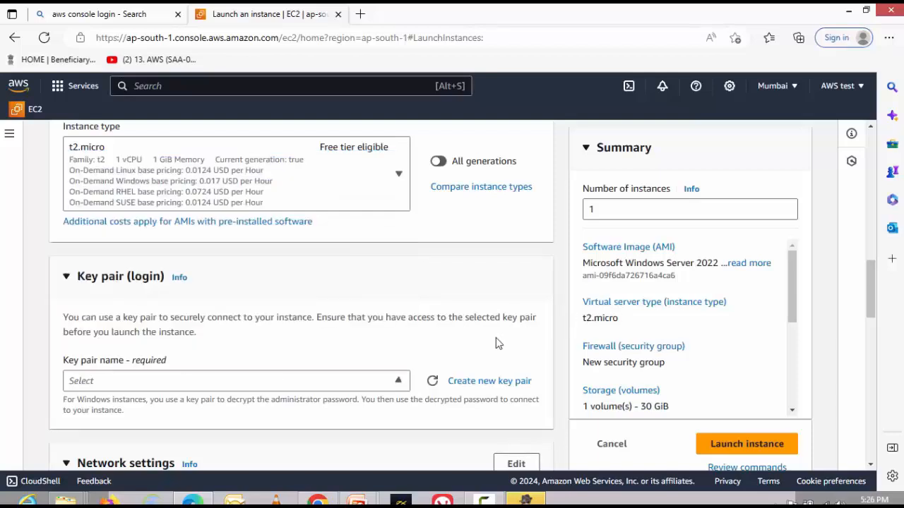
pyautogui.click(502, 383)
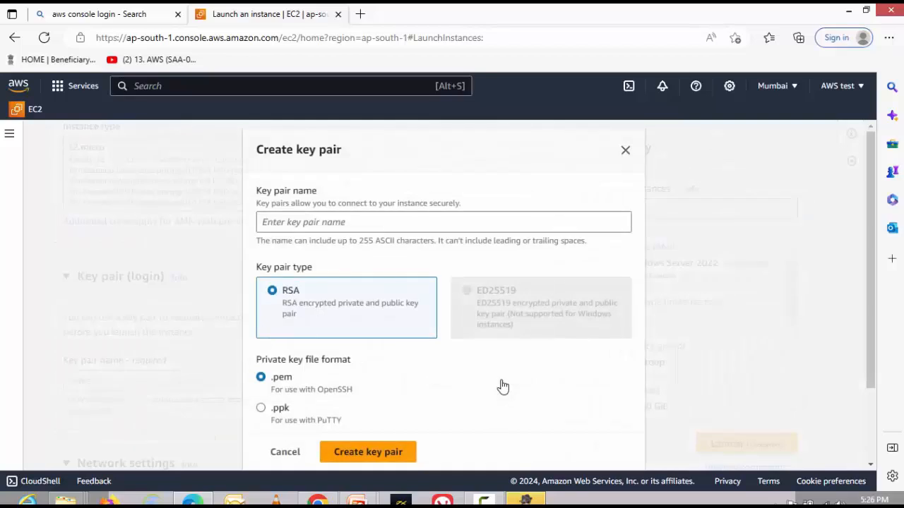
pyautogui.click(329, 222)
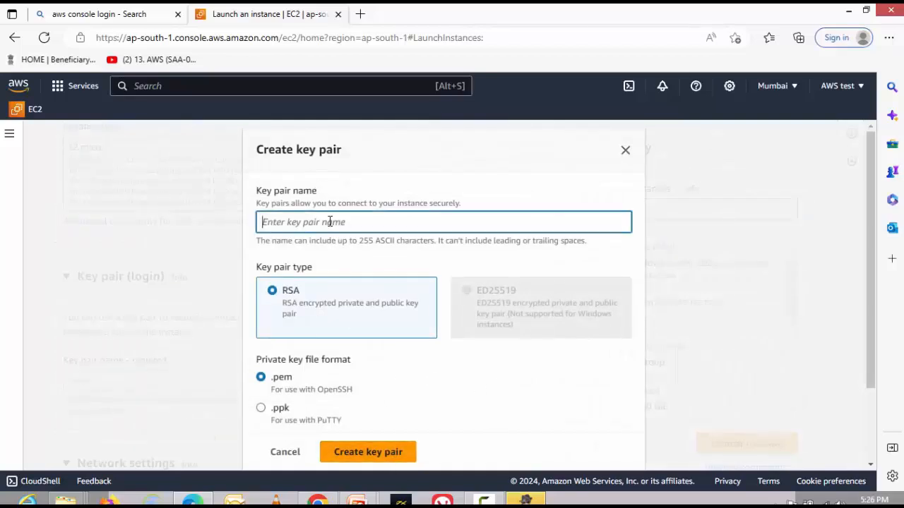
pyautogui.write('Netmynd')
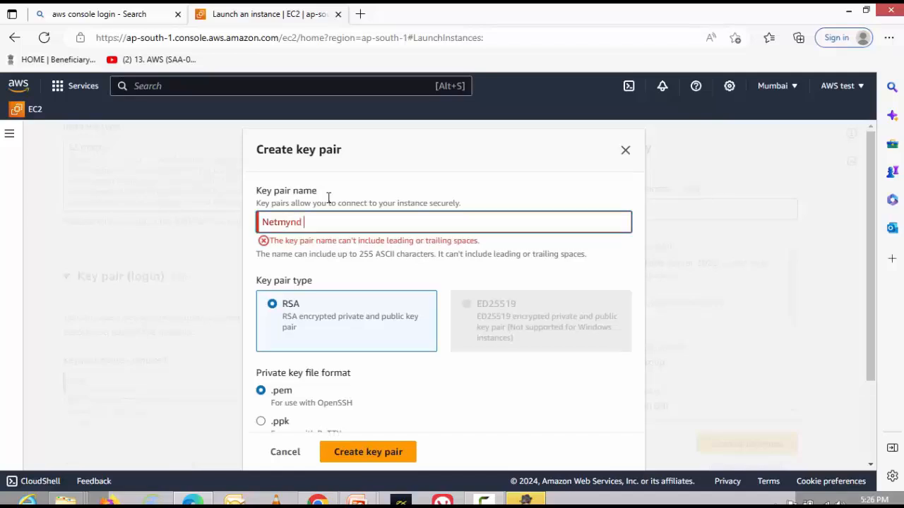
pyautogui.press('BackSpace')
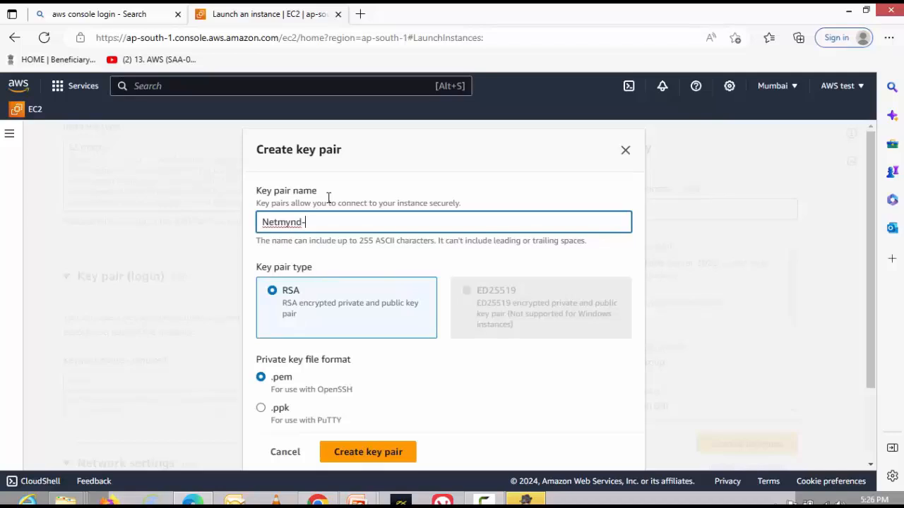
pyautogui.click(381, 459)
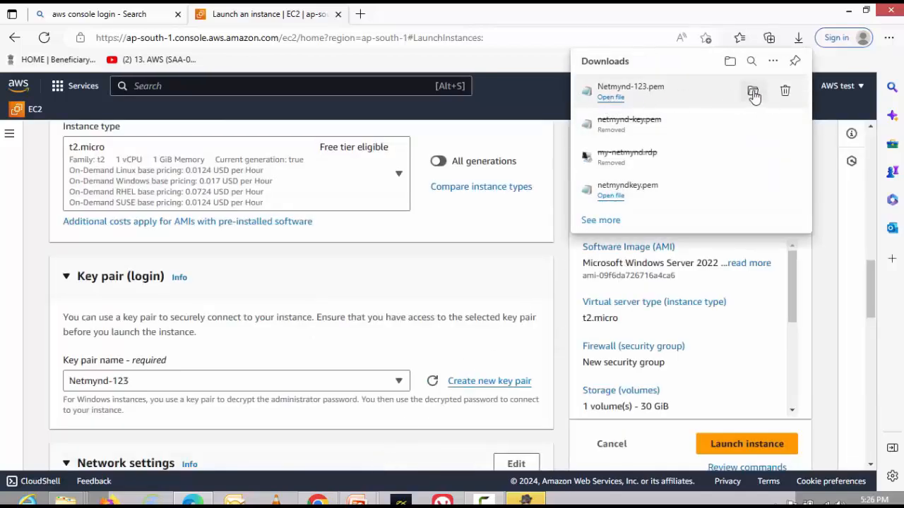
# - Copy Netmynd-123.pem from the Downloads folder to the desktop and place it in the empty area beside the other icons
pyautogui.click(754, 92)
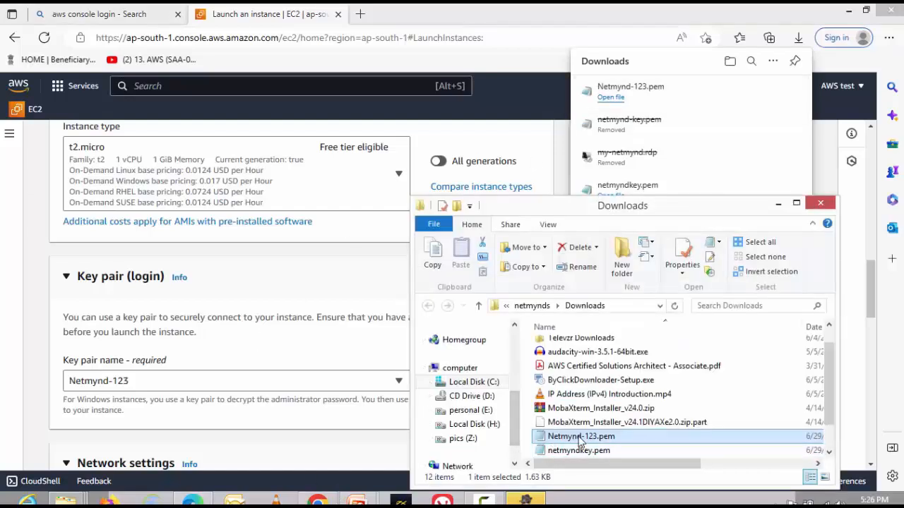
pyautogui.hotkey('ctrl', 'c')
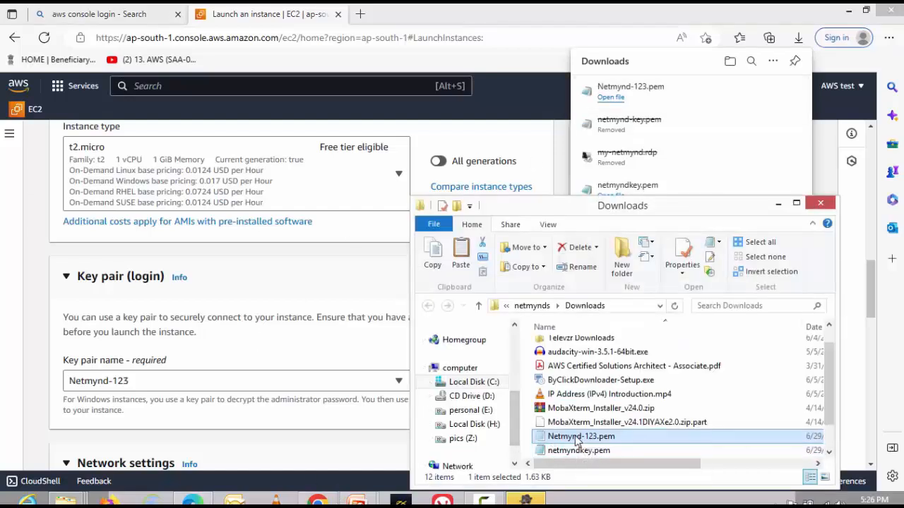
pyautogui.click(849, 13)
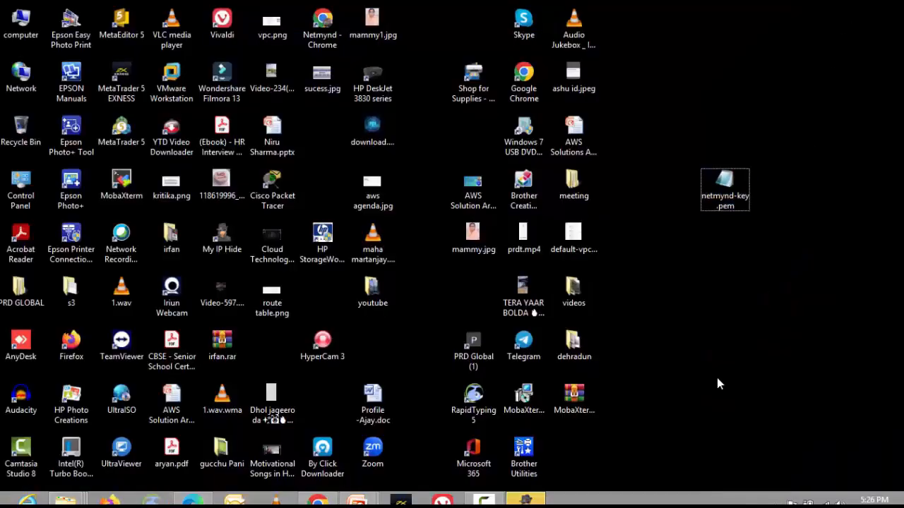
pyautogui.hotkey('ctrl', 'v')
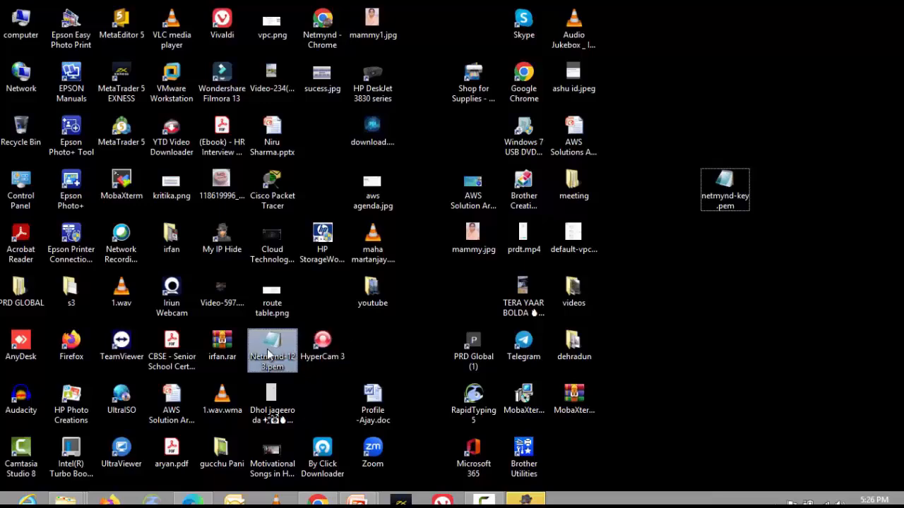
pyautogui.moveTo(271, 350); pyautogui.dragTo(671, 283)
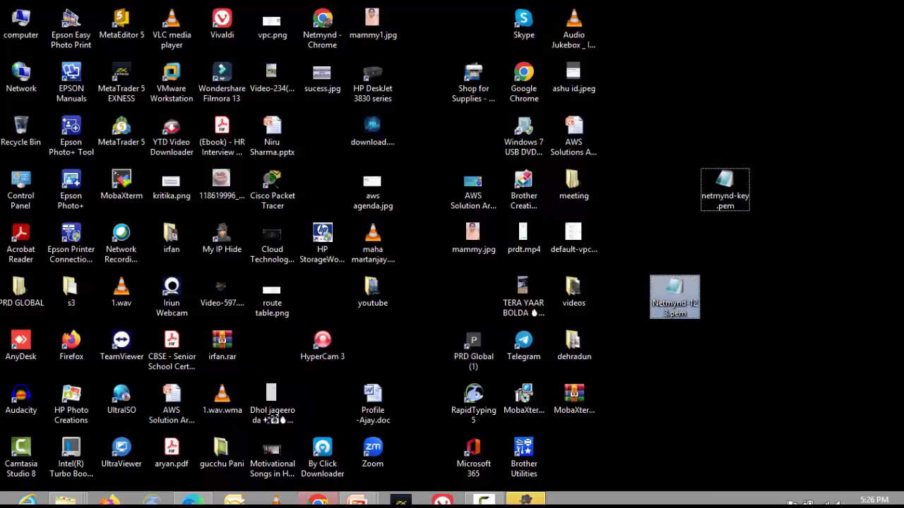
# - Return to the EC2 launch page in the browser and select Netmynd-VPC as the VPC in the instance's network settings
pyautogui.click(191, 501)
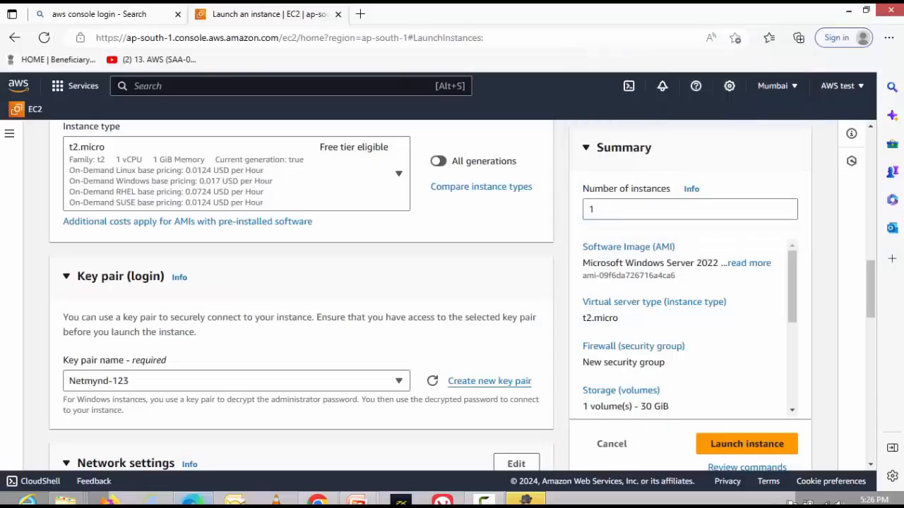
pyautogui.scroll(-2, 330, 296)
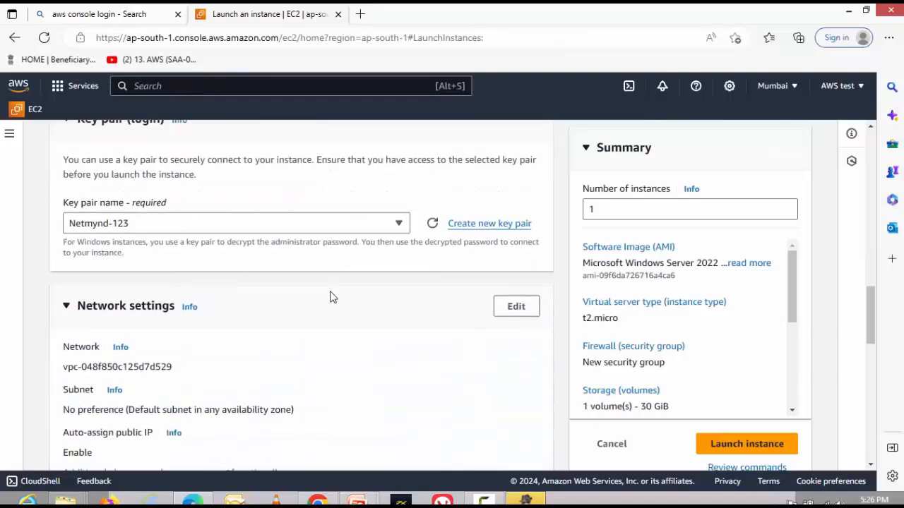
pyautogui.scroll(-1, 501, 317)
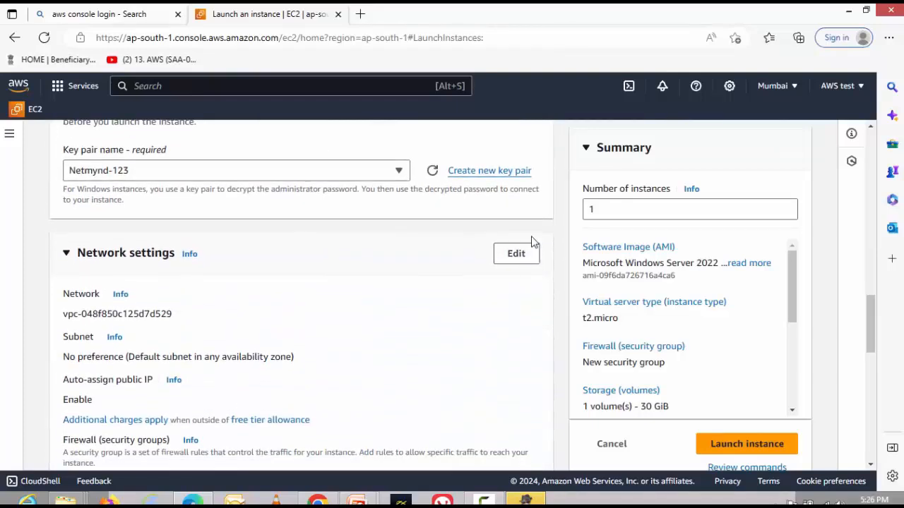
pyautogui.click(514, 262)
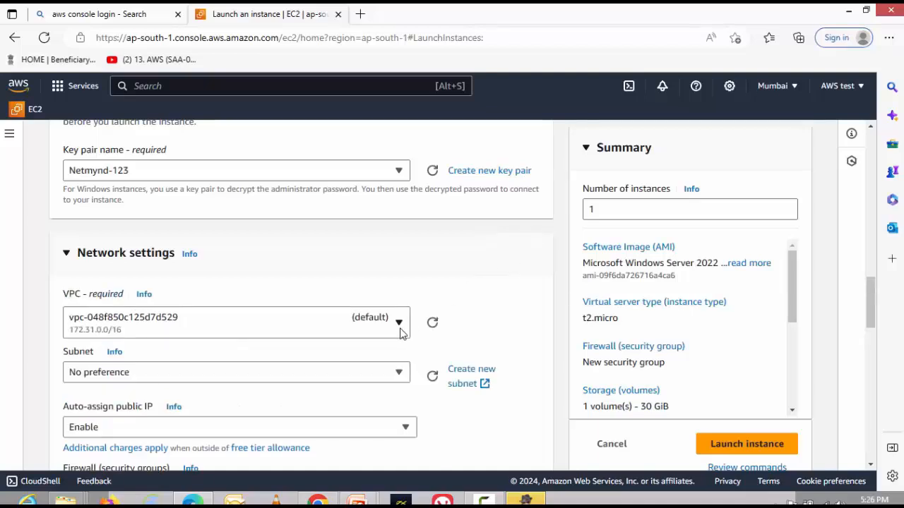
pyautogui.click(399, 324)
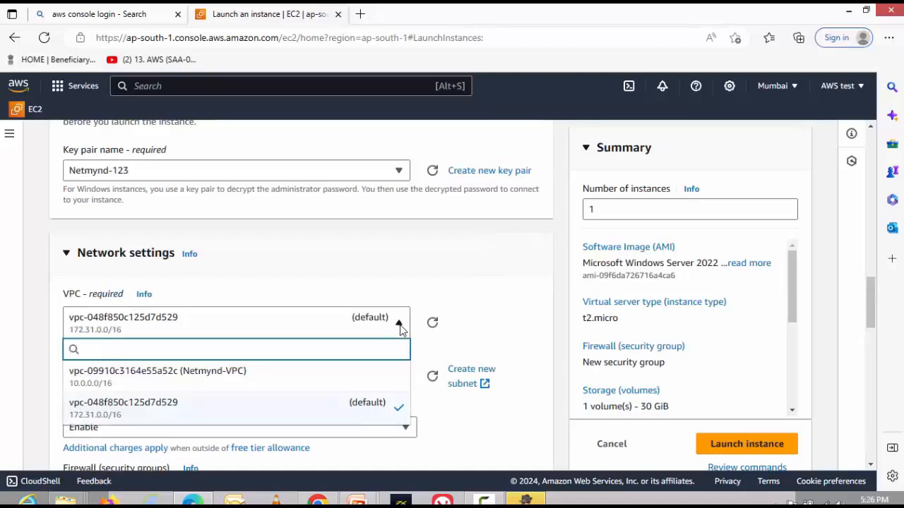
pyautogui.click(294, 385)
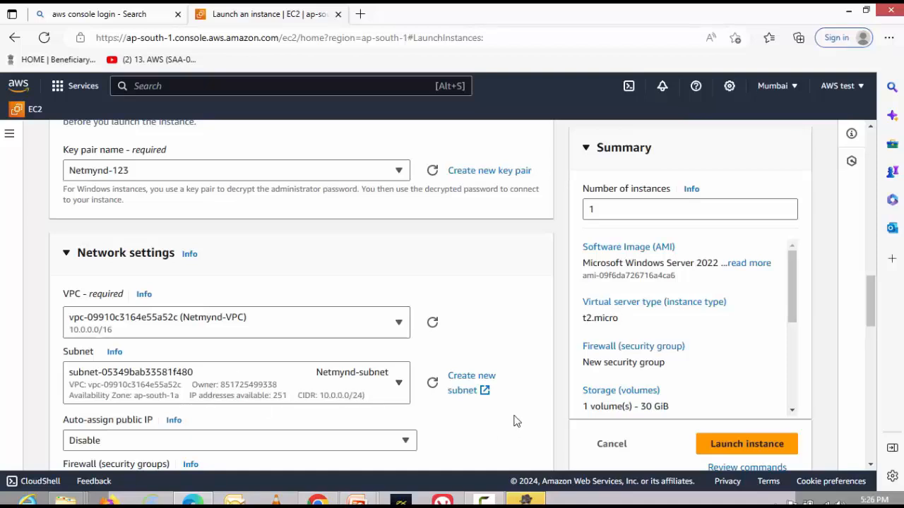
# - Enable auto-assign public IP in the instance's network settings
pyautogui.scroll(-2, 514, 422)
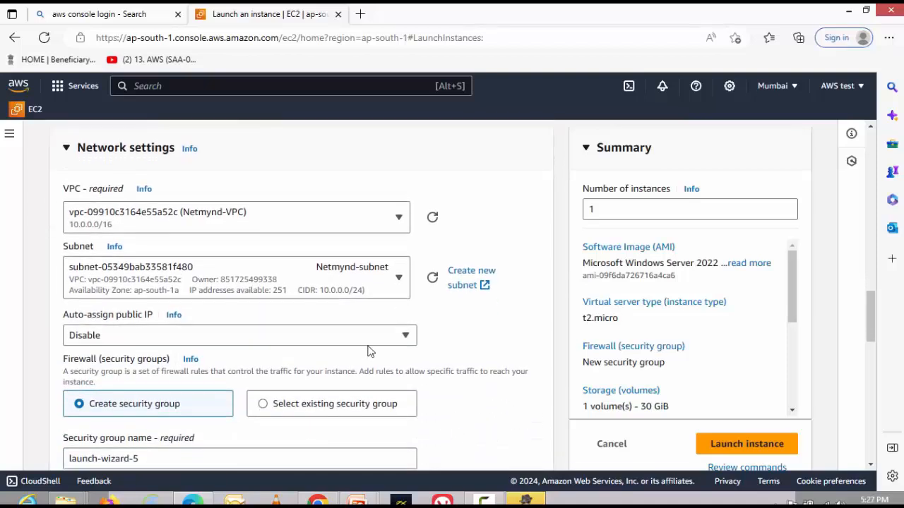
pyautogui.click(391, 337)
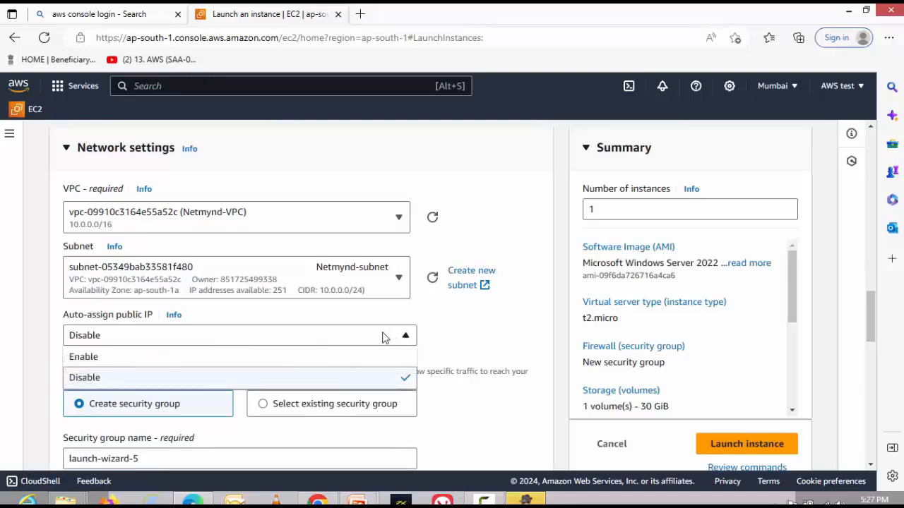
pyautogui.click(235, 358)
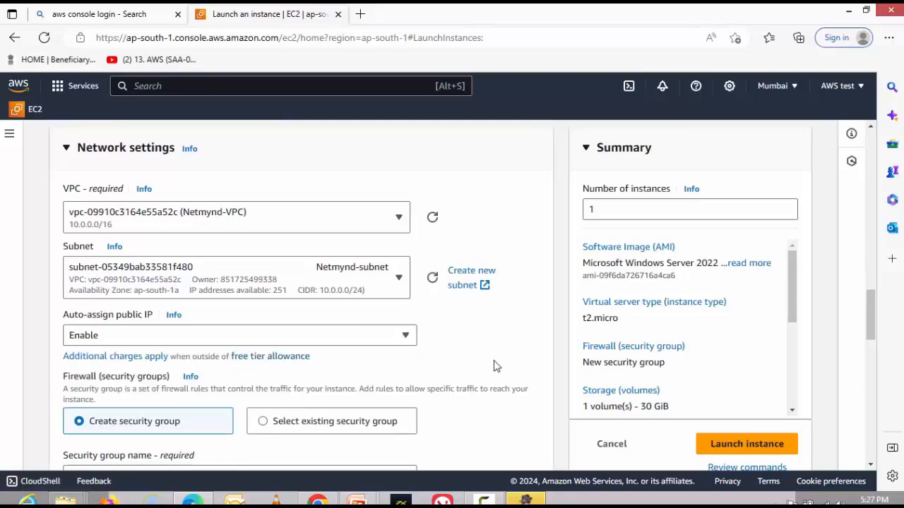
# - Add a second inbound security group rule of type All TCP with source type Anywhere
pyautogui.scroll(-3, 494, 363)
pyautogui.scroll(-4, 493, 366)
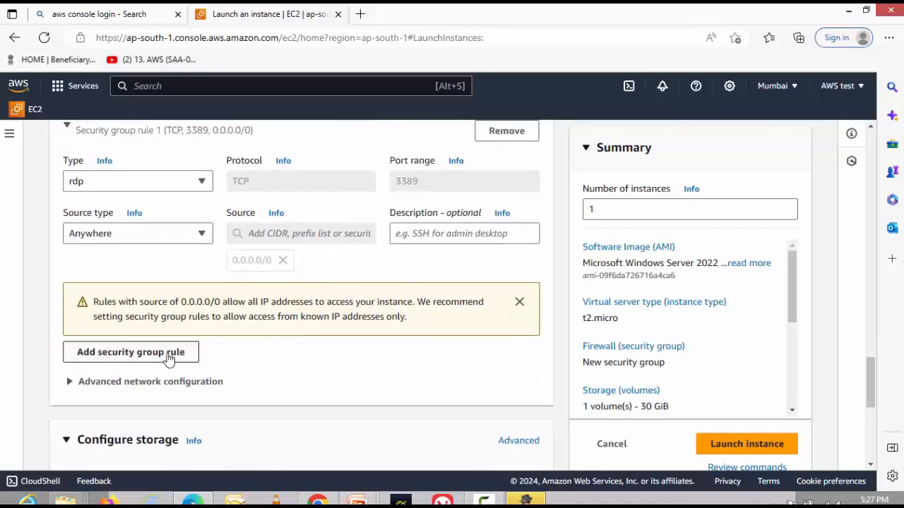
pyautogui.click(168, 359)
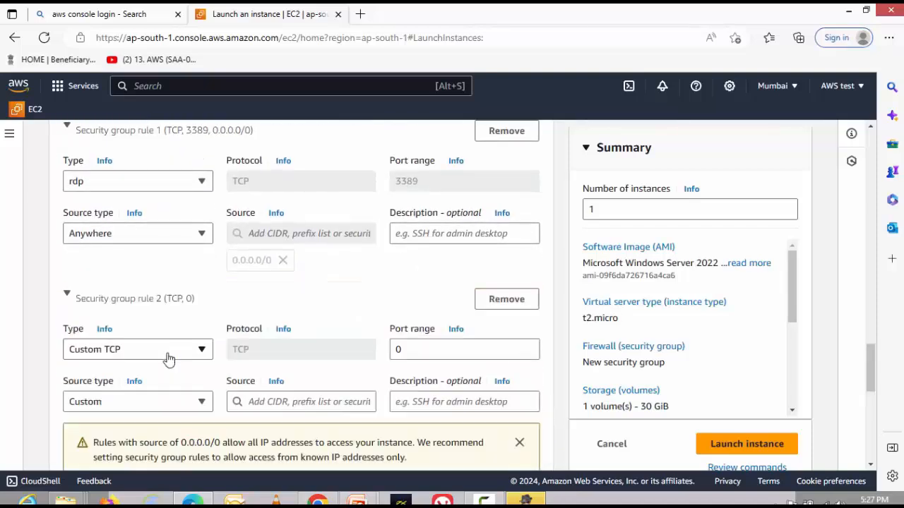
pyautogui.click(168, 359)
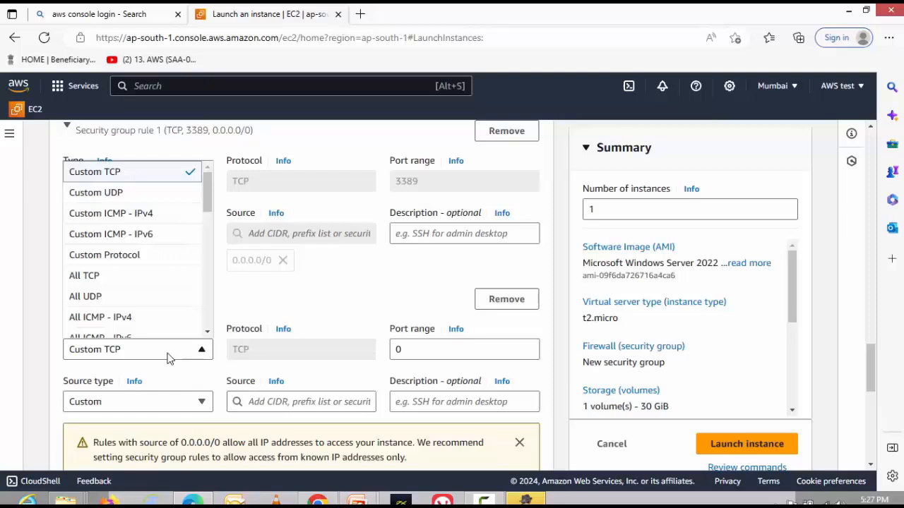
pyautogui.click(124, 275)
pyautogui.click(150, 402)
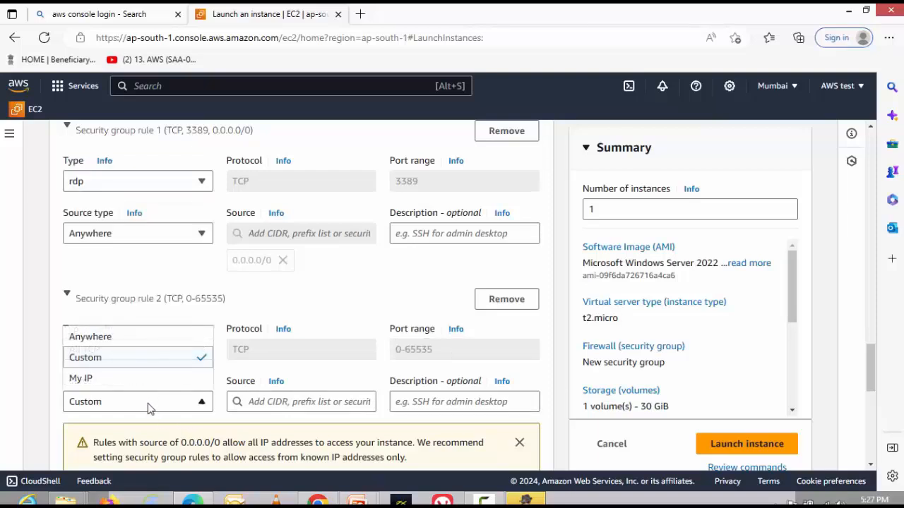
pyautogui.click(138, 337)
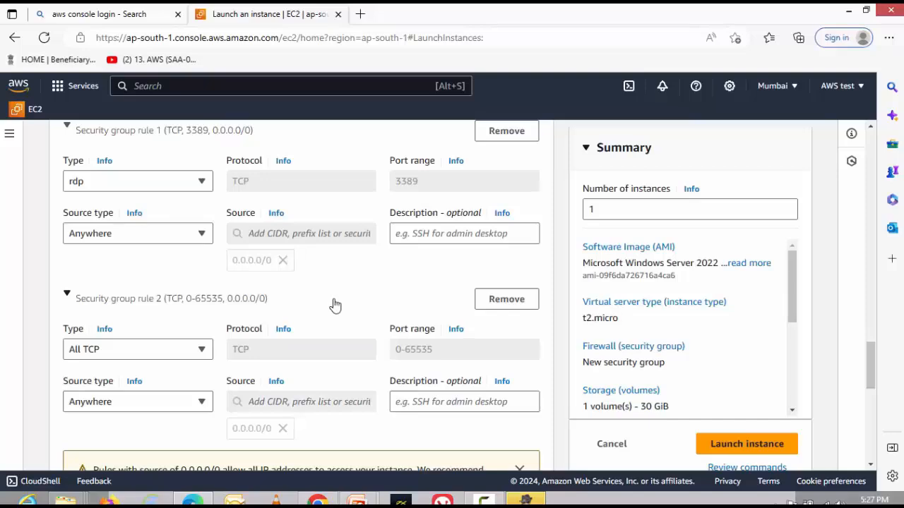
# - Add a third security group rule, keeping its default Custom TCP type and Custom source type
pyautogui.click(336, 305)
pyautogui.scroll(-3, 333, 302)
pyautogui.scroll(2, 332, 302)
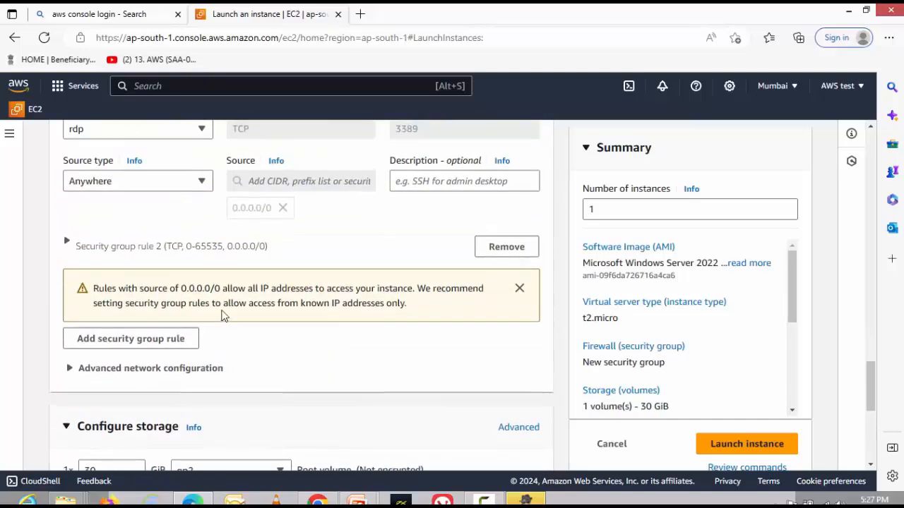
pyautogui.click(131, 339)
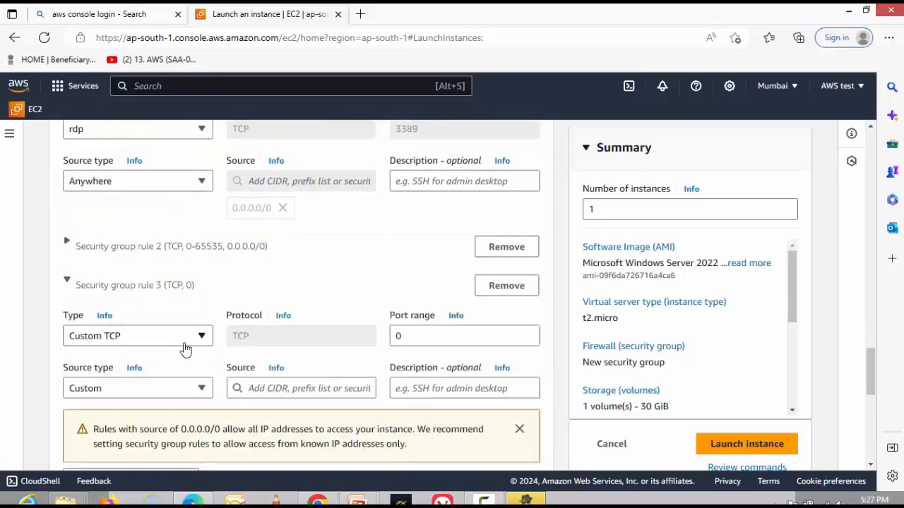
pyautogui.click(95, 245)
pyautogui.scroll(-2, 146, 362)
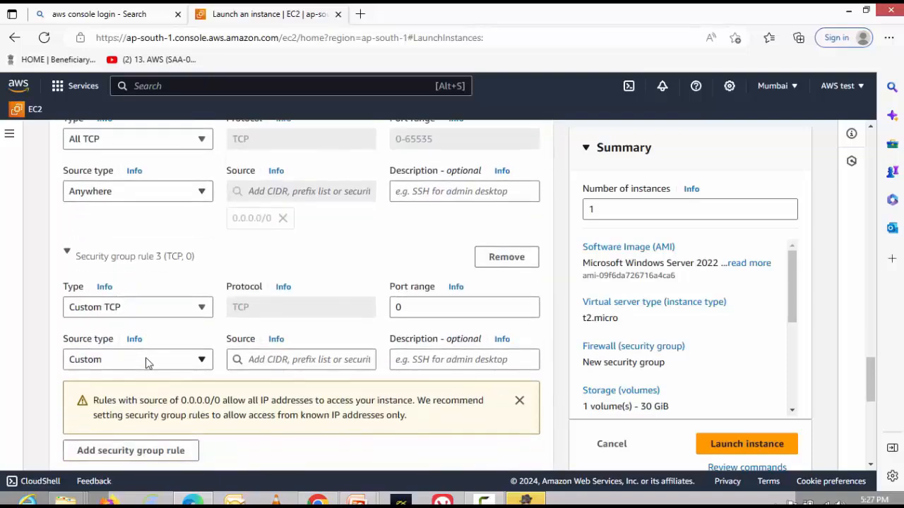
pyautogui.scroll(-1, 146, 363)
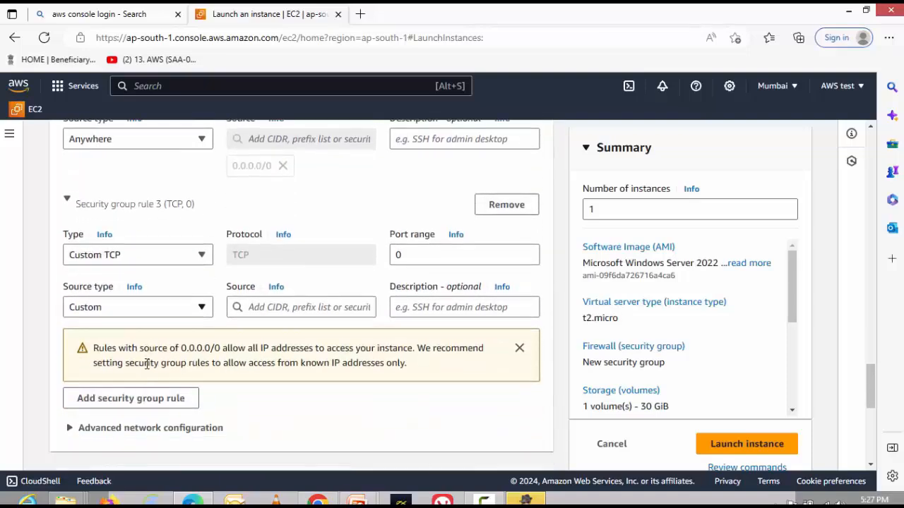
# - Add a fourth security group rule of type HTTP with source type Anywhere
pyautogui.click(140, 400)
pyautogui.click(139, 399)
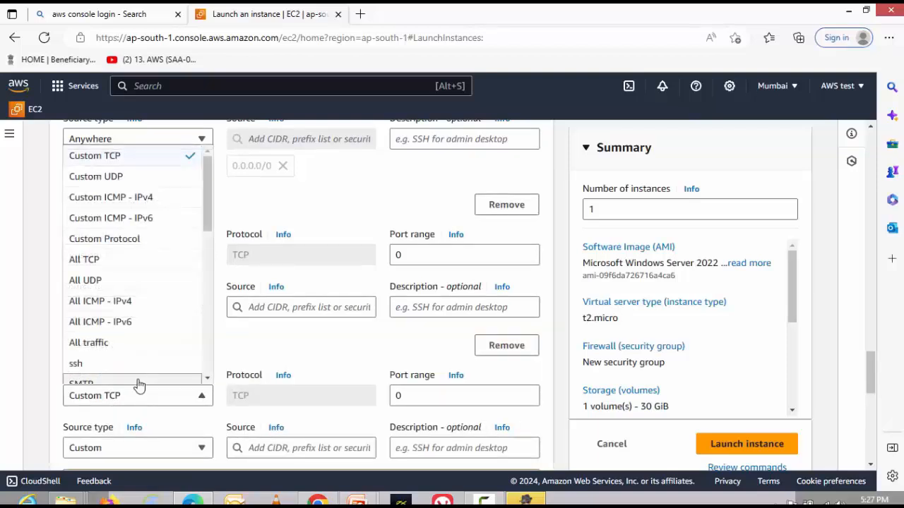
pyautogui.scroll(-3, 133, 360)
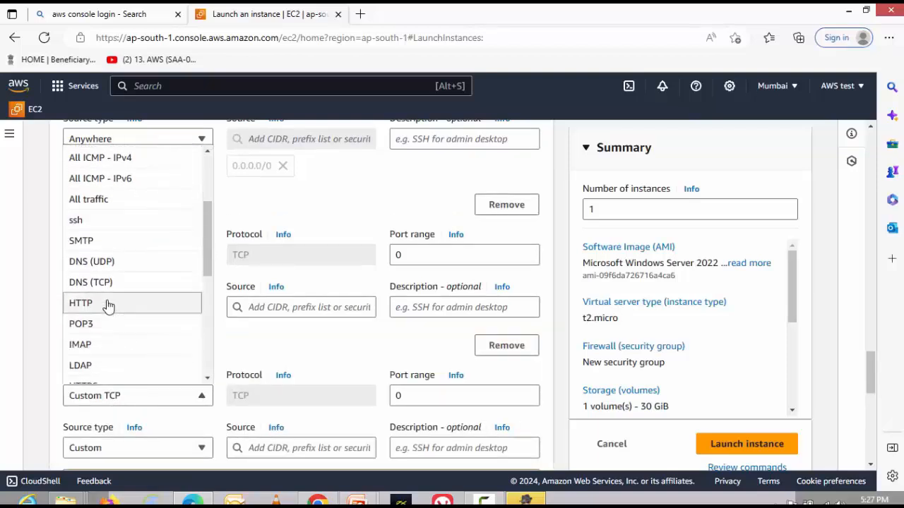
pyautogui.click(108, 305)
pyautogui.click(202, 448)
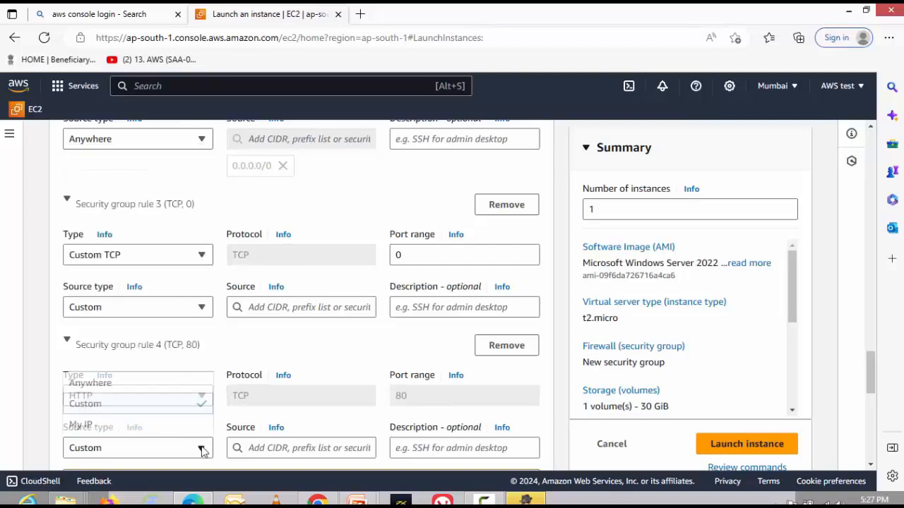
pyautogui.click(130, 383)
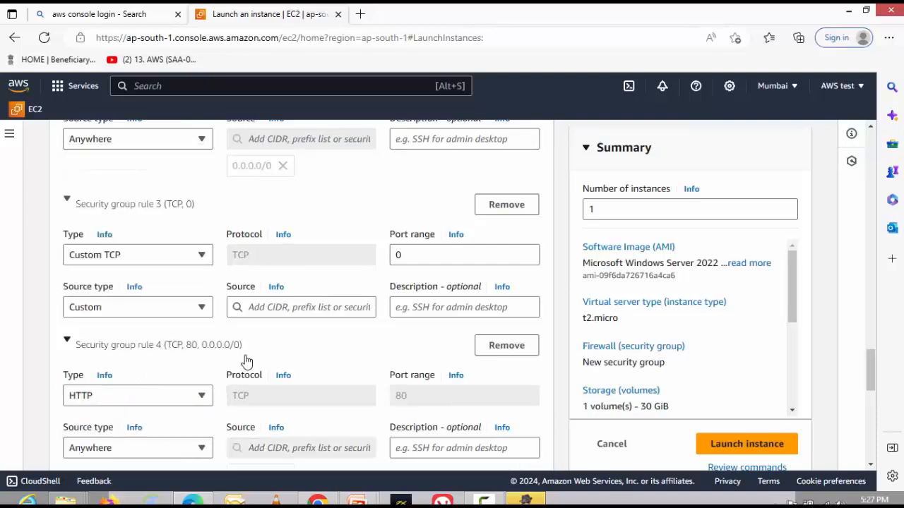
# - Add a fifth security group rule of type HTTPS with source type Anywhere
pyautogui.scroll(-2, 257, 358)
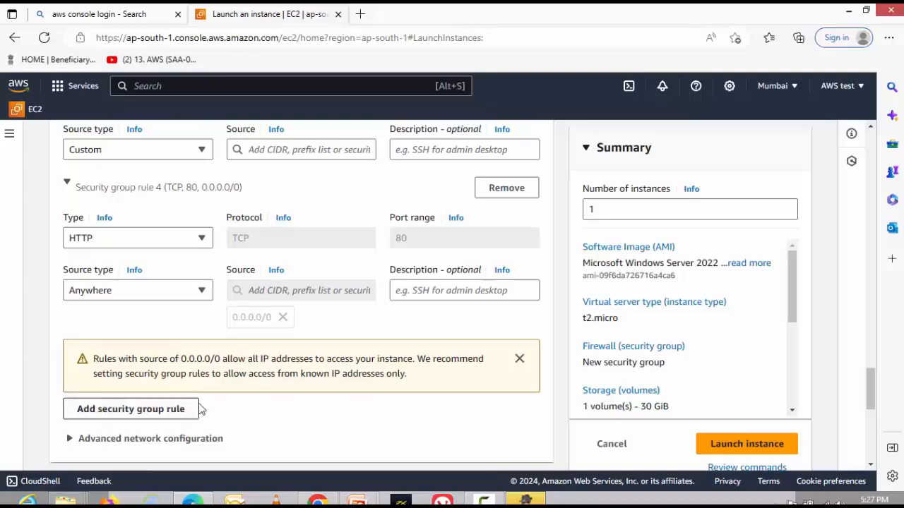
pyautogui.click(183, 411)
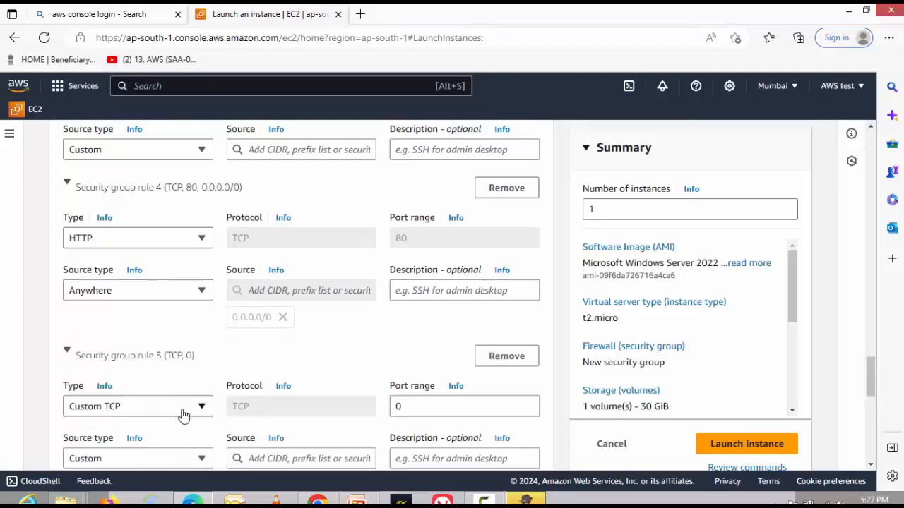
pyautogui.click(191, 412)
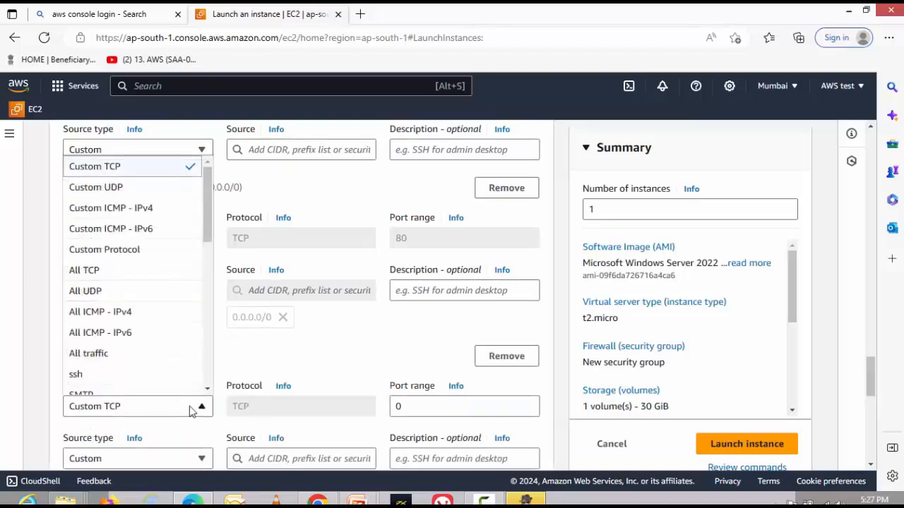
pyautogui.scroll(-3, 159, 349)
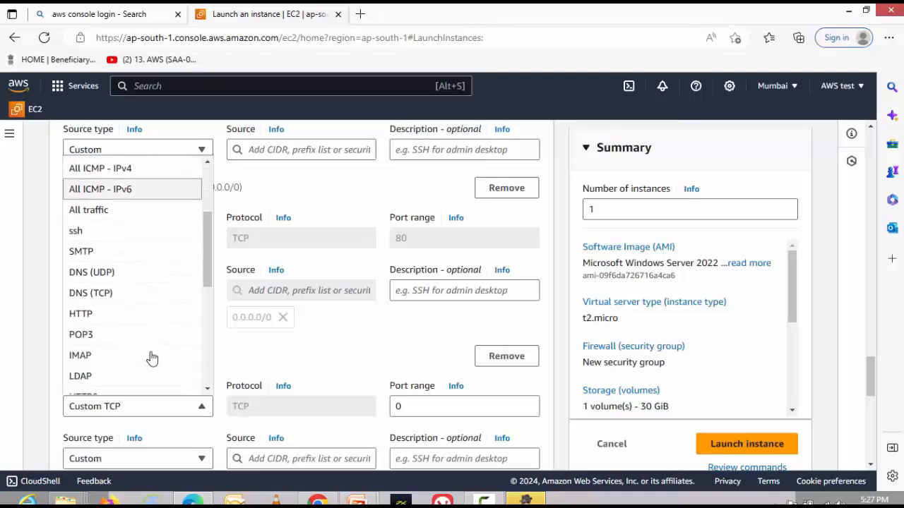
pyautogui.scroll(-1, 138, 372)
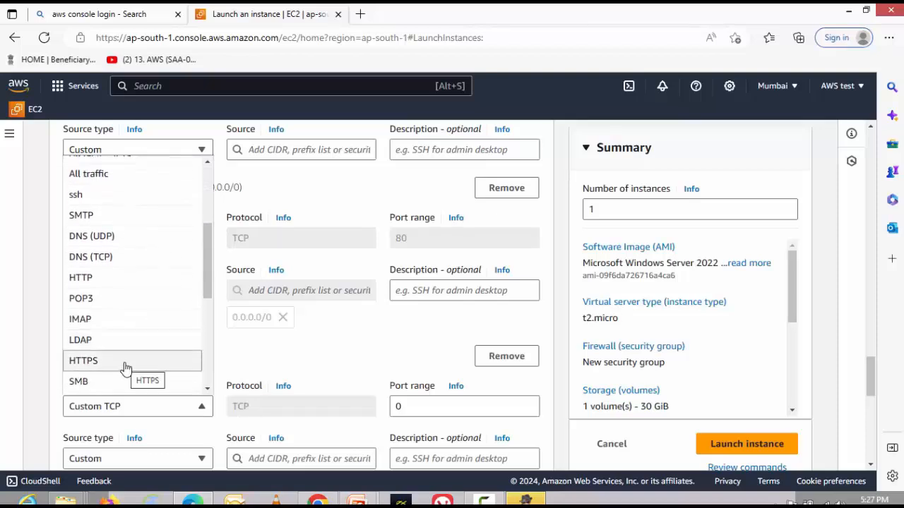
pyautogui.click(125, 367)
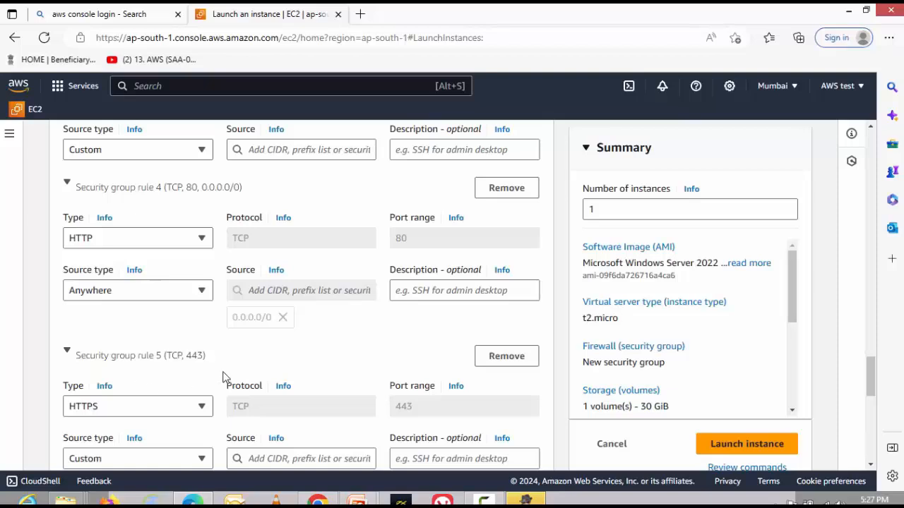
pyautogui.scroll(-2, 222, 377)
pyautogui.click(196, 308)
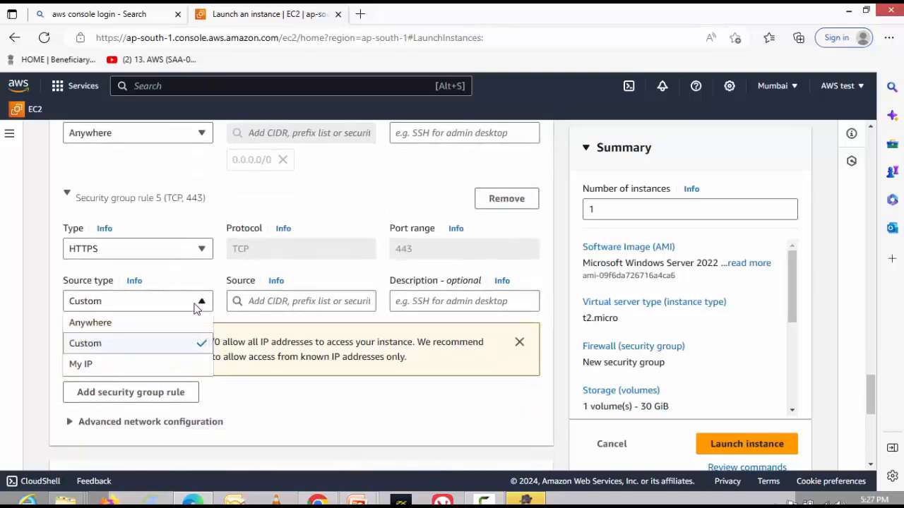
pyautogui.click(112, 329)
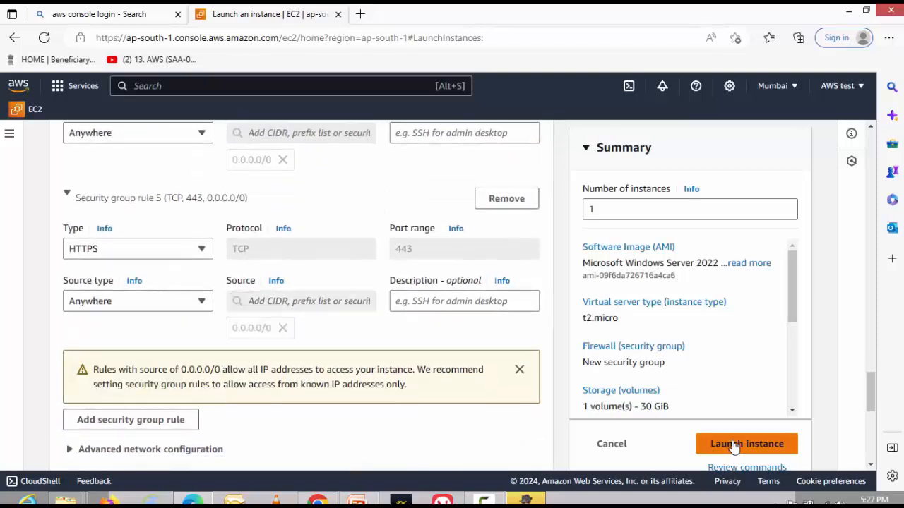
# - Set the source type of security group rule 3 to Anywhere and launch the instance
pyautogui.click(733, 444)
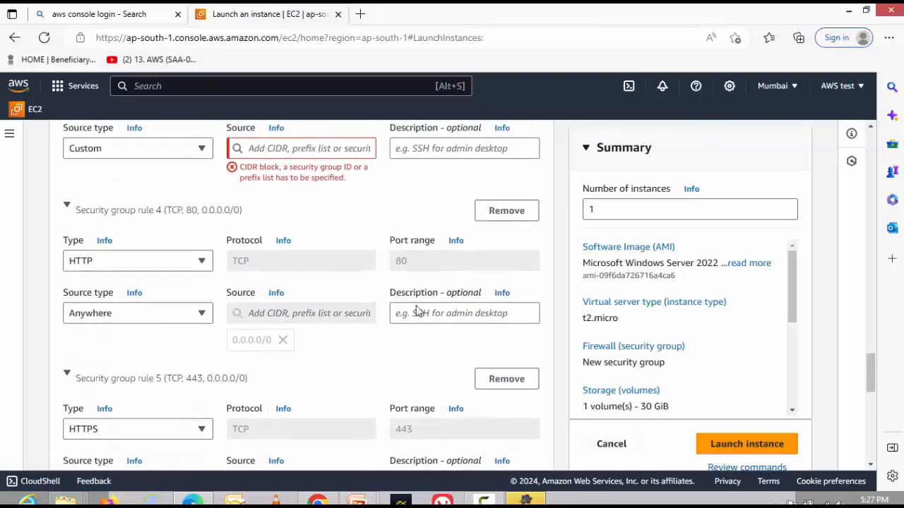
pyautogui.scroll(2, 367, 215)
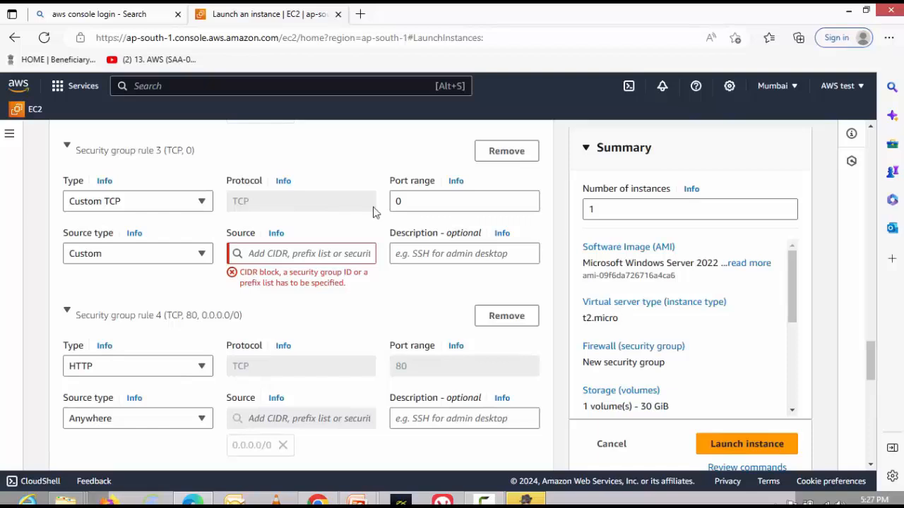
pyautogui.click(201, 255)
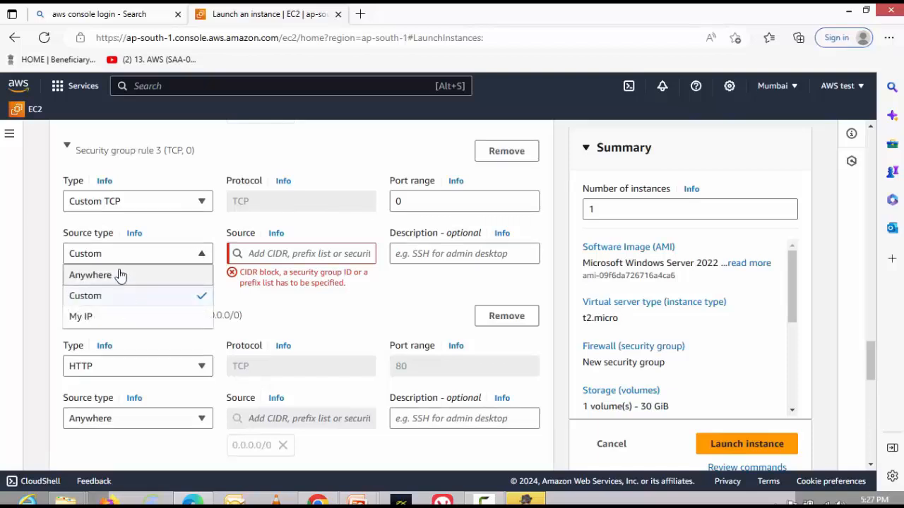
pyautogui.click(120, 275)
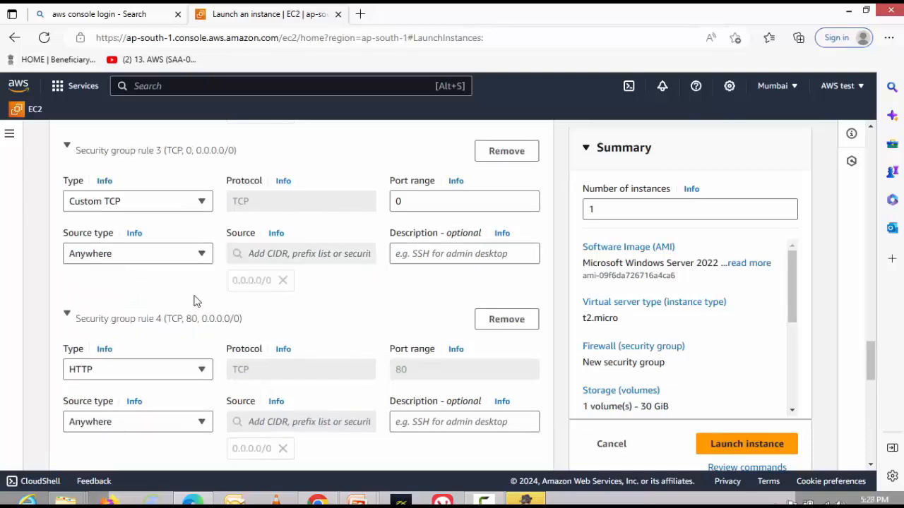
pyautogui.click(750, 445)
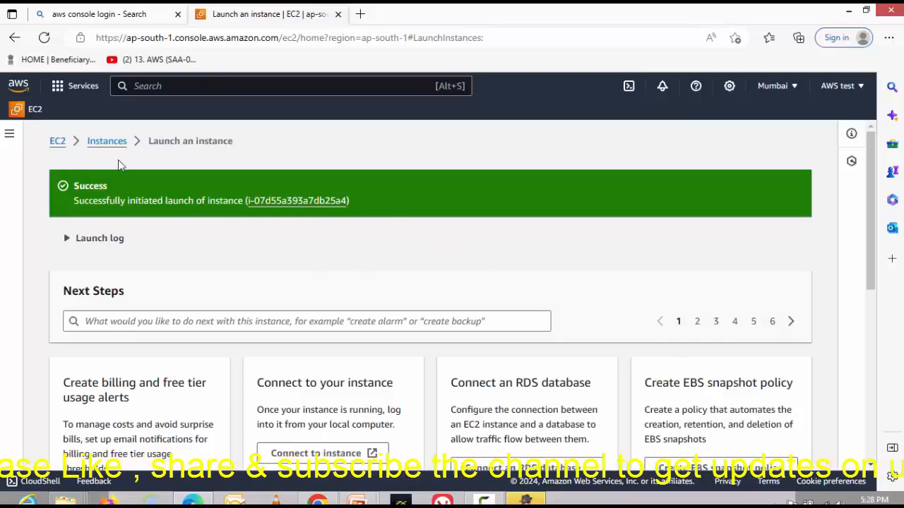
# - Open the instances list, refreshed to include the new launch, and select Netmynd-EC2 to show its details
pyautogui.click(114, 147)
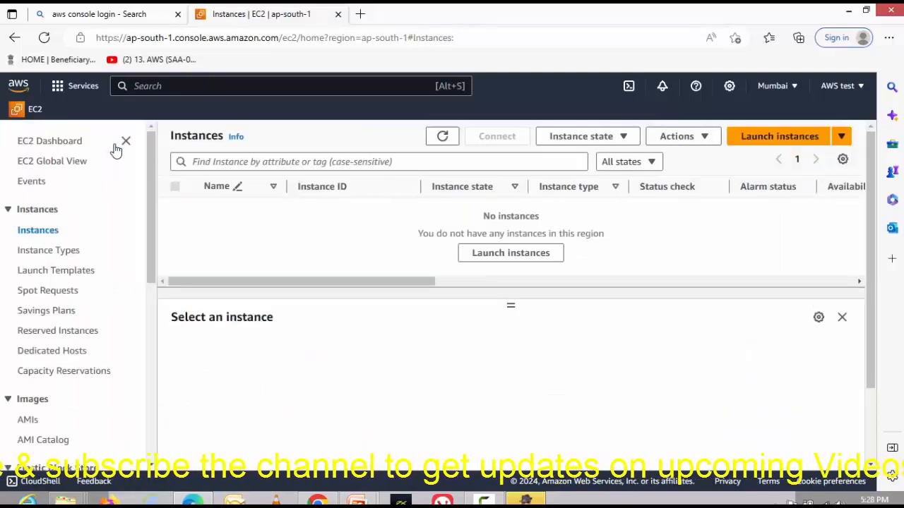
pyautogui.click(442, 137)
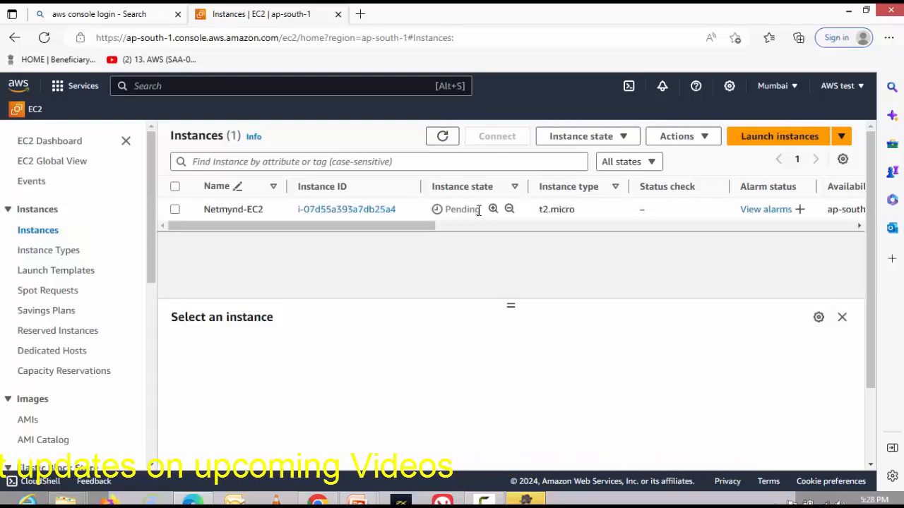
pyautogui.moveTo(480, 209); pyautogui.dragTo(445, 209)
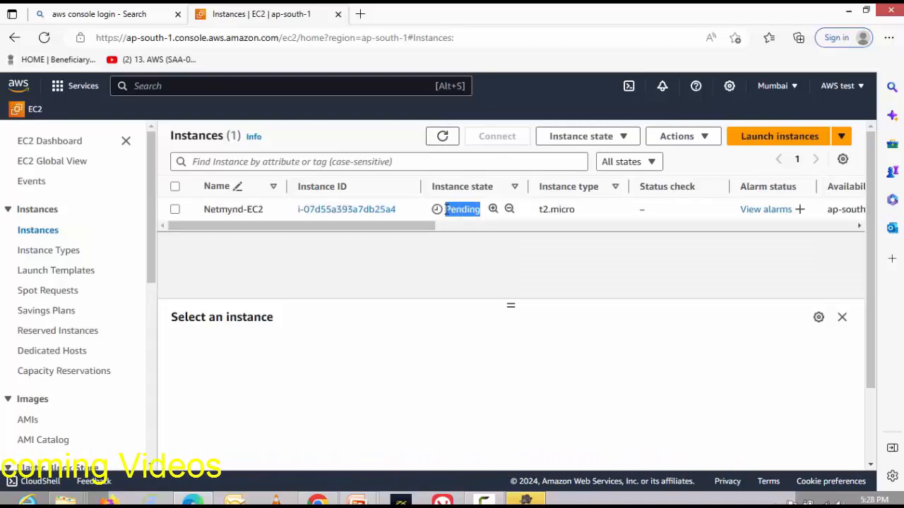
pyautogui.click(494, 230)
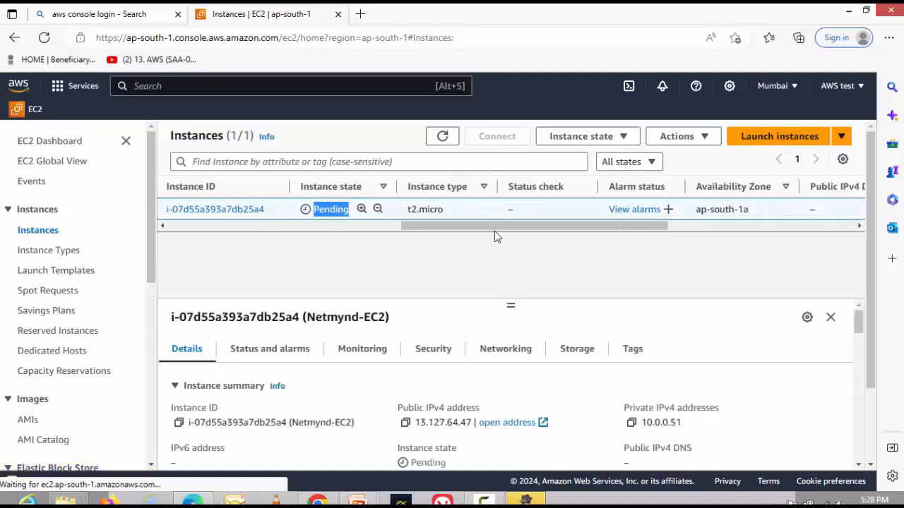
pyautogui.moveTo(495, 227); pyautogui.dragTo(237, 234)
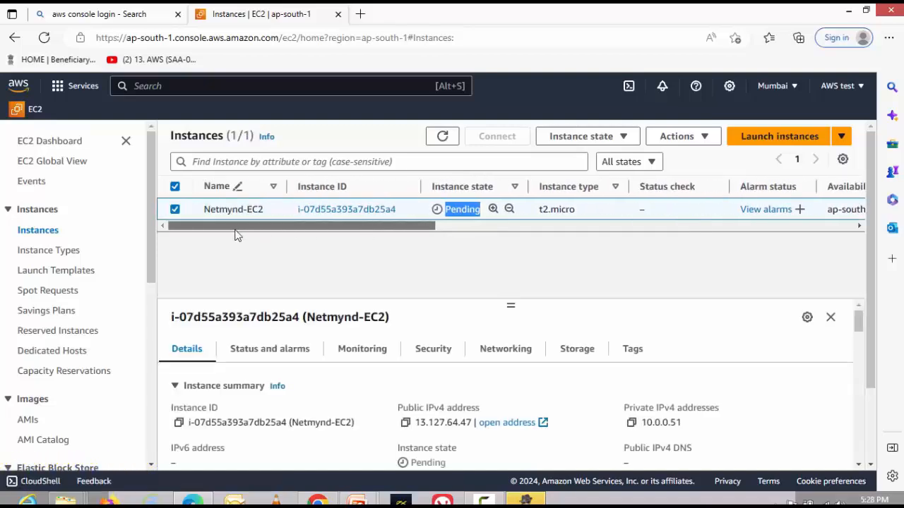
pyautogui.click(543, 238)
# - Refresh the instances list repeatedly and check the instance state of Netmynd-EC2
pyautogui.click(439, 137)
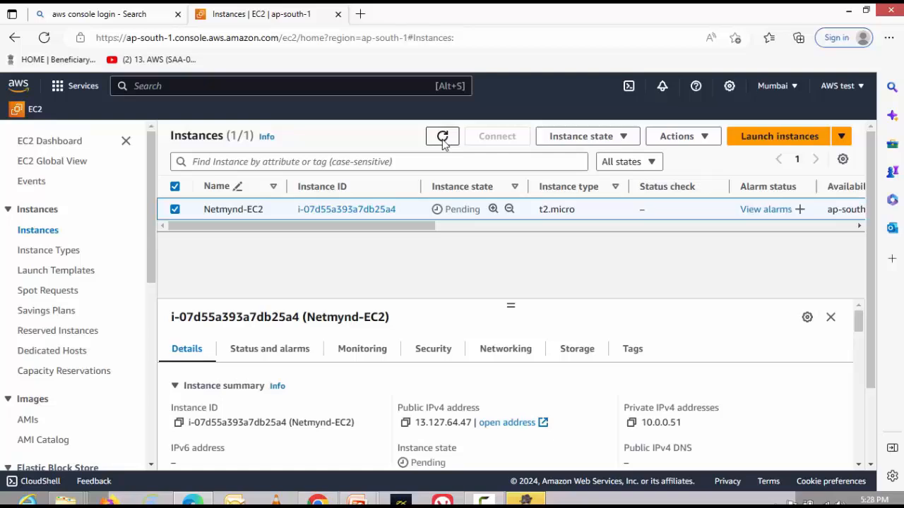
pyautogui.click(442, 138)
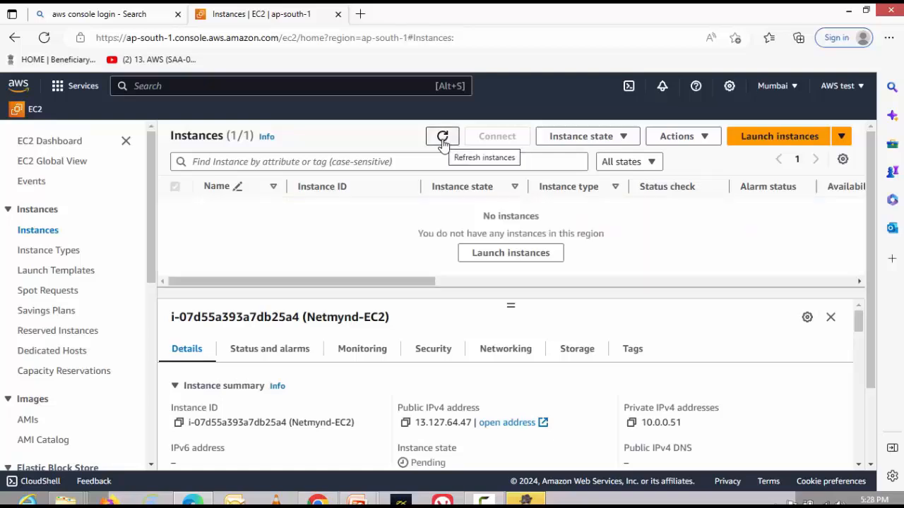
pyautogui.click(443, 139)
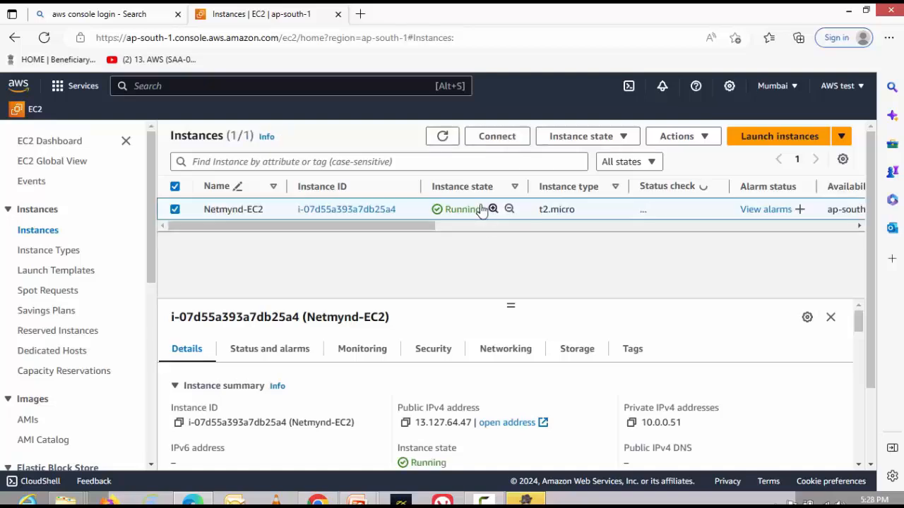
pyautogui.moveTo(480, 210); pyautogui.dragTo(439, 212)
# - Examine the private and public IPv4 addresses in the instance summary of Netmynd-EC2
pyautogui.scroll(-2, 554, 282)
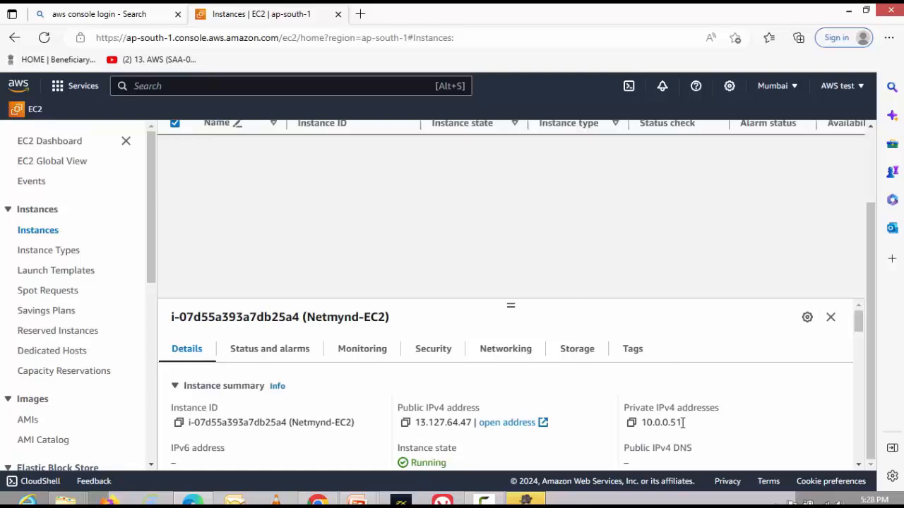
pyautogui.moveTo(679, 422); pyautogui.dragTo(642, 422)
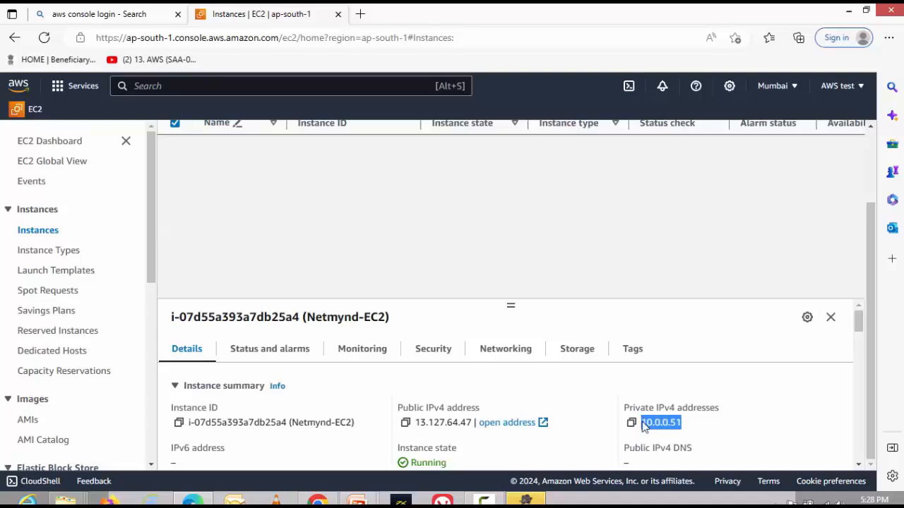
pyautogui.click(643, 422)
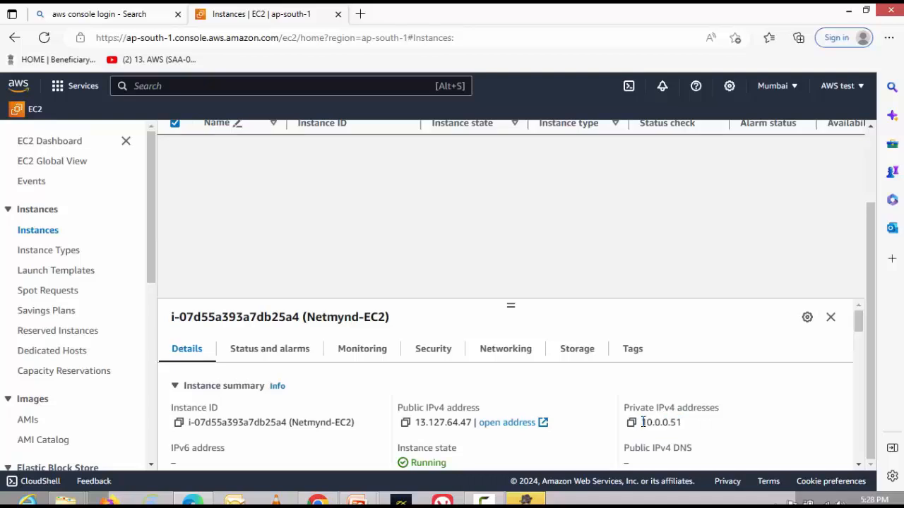
pyautogui.doubleClick(423, 421)
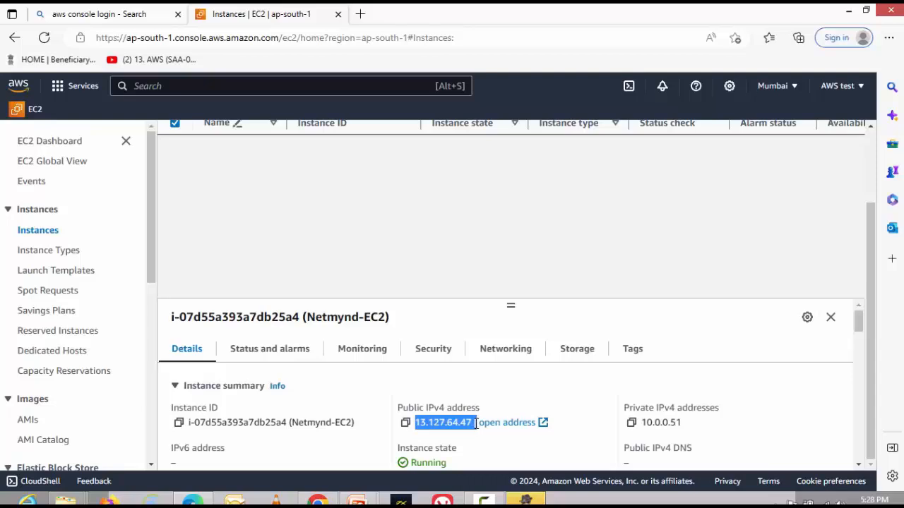
pyautogui.click(627, 379)
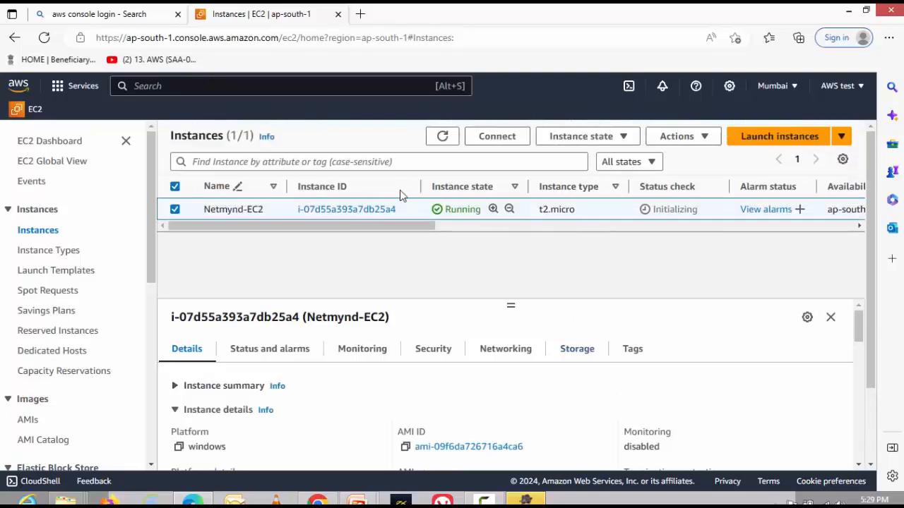
# - Open the RDP client connection option for Netmynd-EC2 and download its remote desktop file, keeping the file despite the browser warning
pyautogui.click(484, 141)
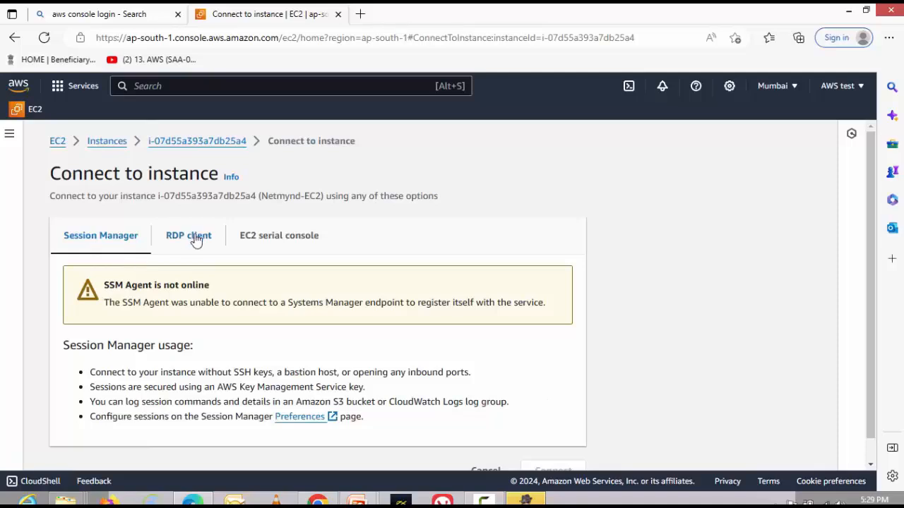
pyautogui.click(197, 241)
pyautogui.scroll(-3, 346, 293)
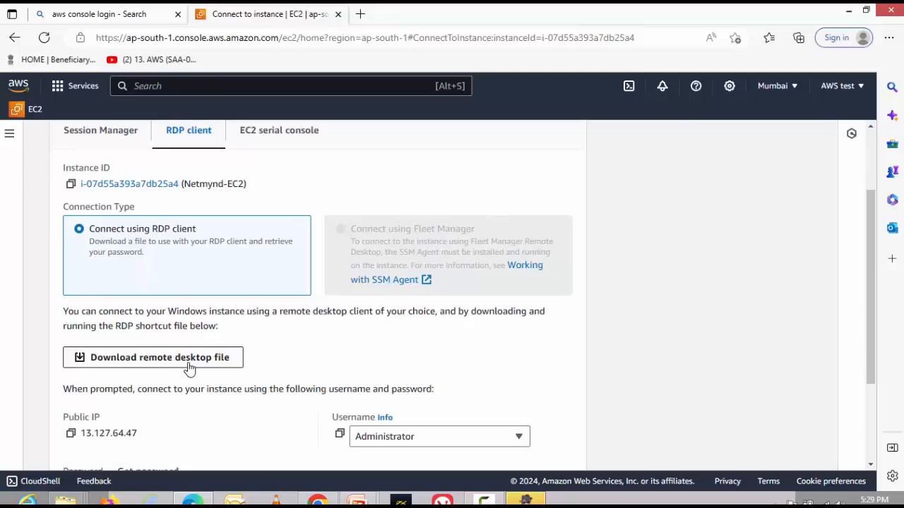
pyautogui.click(189, 366)
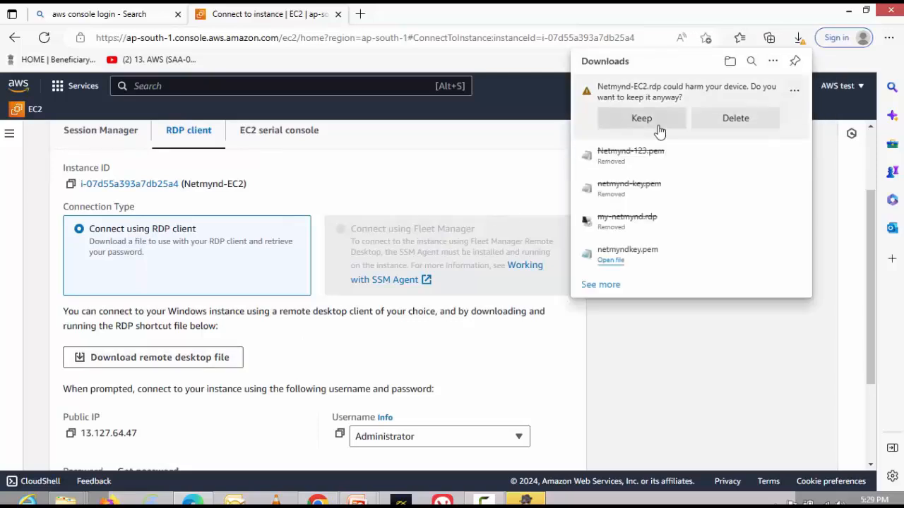
pyautogui.click(658, 129)
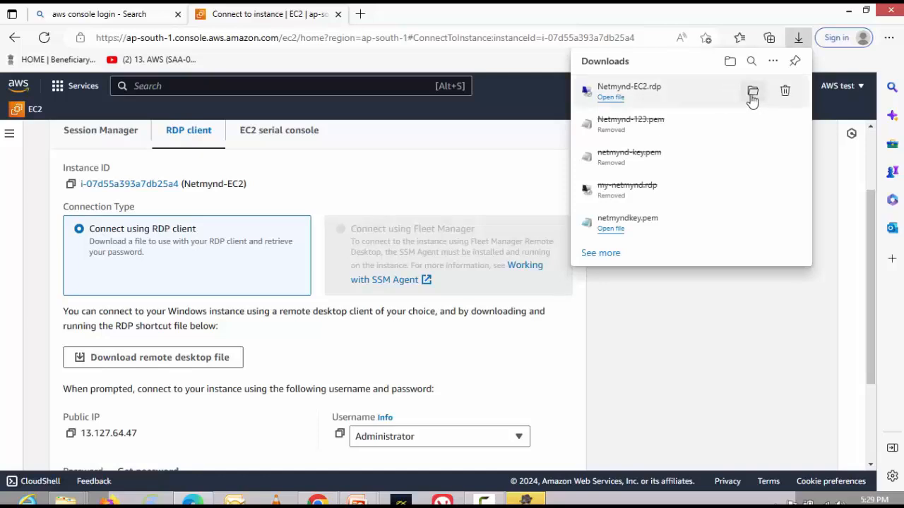
# - Transfer the downloaded Netmynd-EC2.rdp file from the Downloads folder to the desktop
pyautogui.click(753, 92)
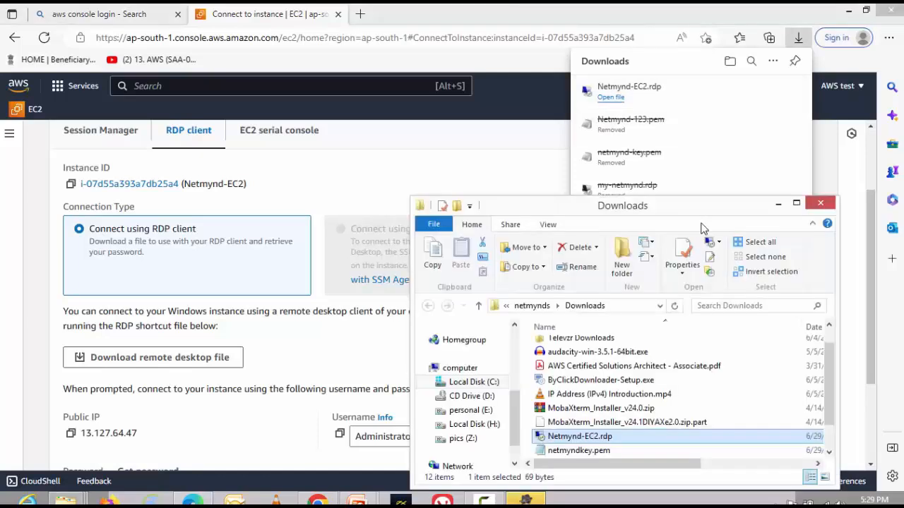
pyautogui.press('super+d')
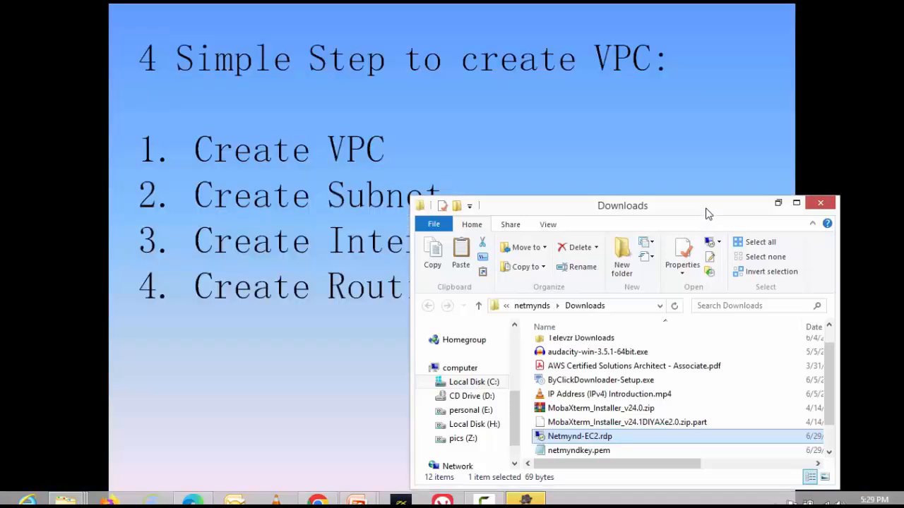
pyautogui.rightClick(681, 364)
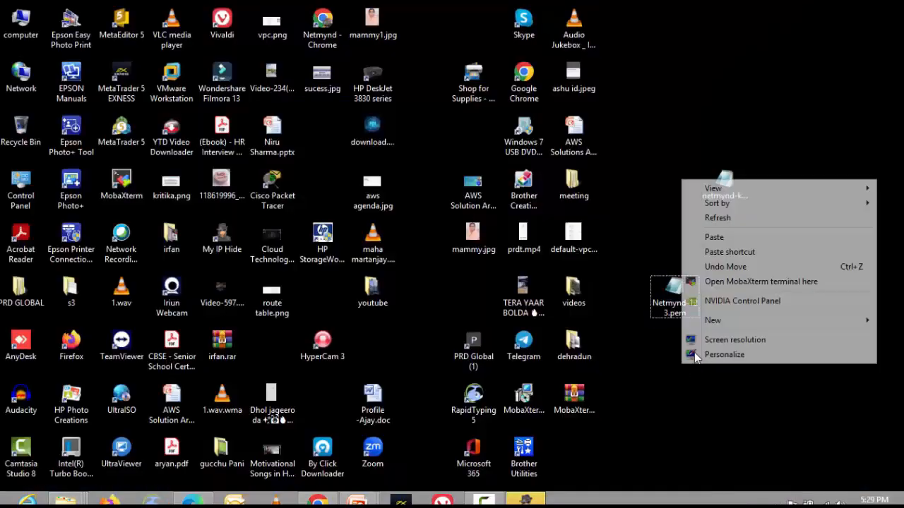
pyautogui.moveTo(727, 321)
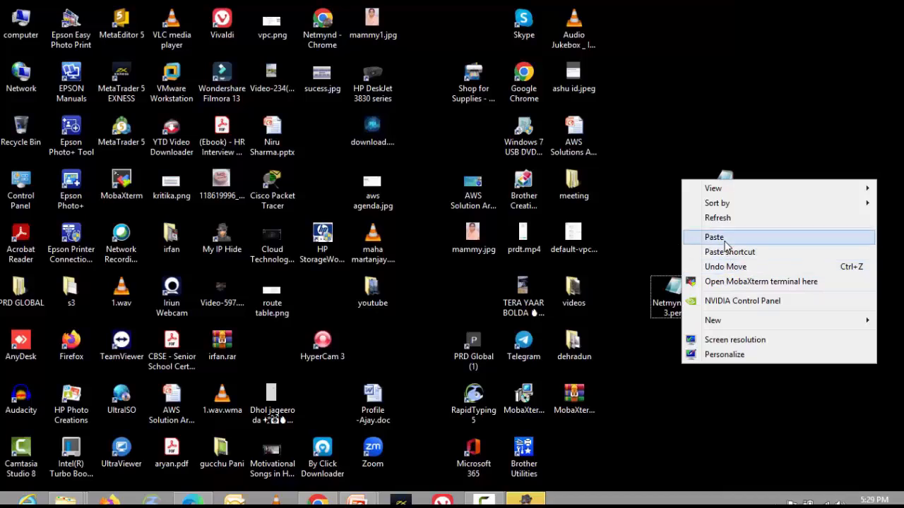
pyautogui.click(724, 238)
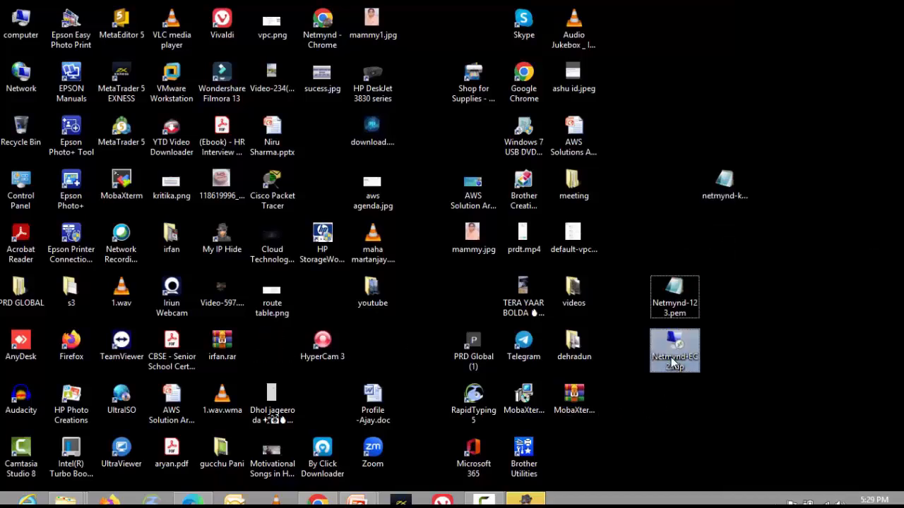
pyautogui.click(716, 309)
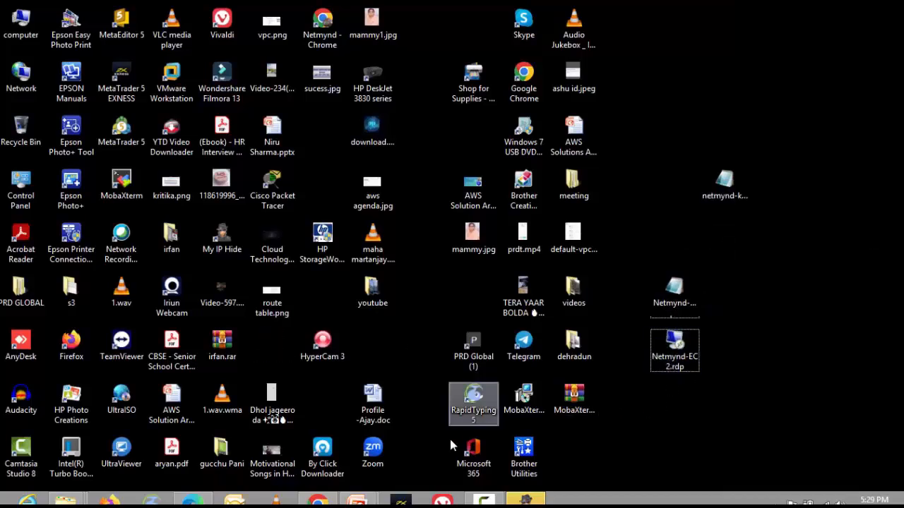
# - Return to the browser's RDP client page and open the Windows password retrieval for Netmynd-EC2
pyautogui.click(192, 500)
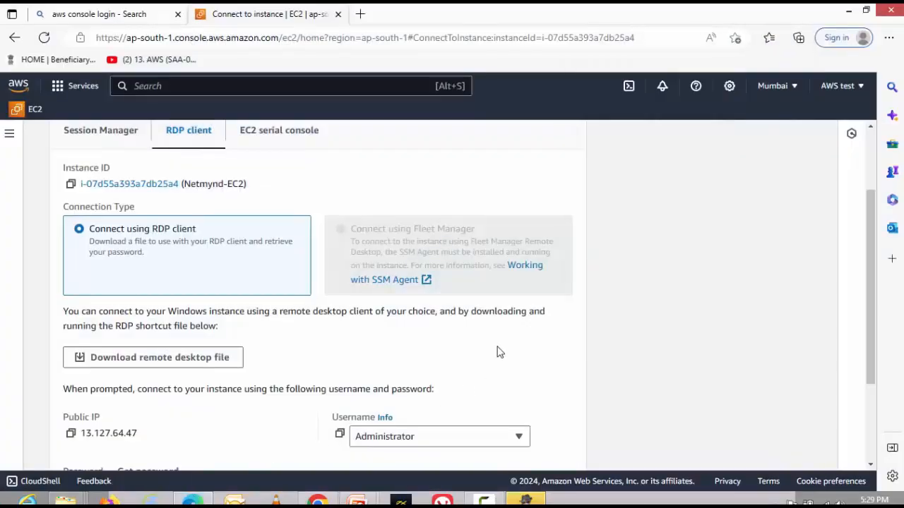
pyautogui.scroll(-1, 497, 352)
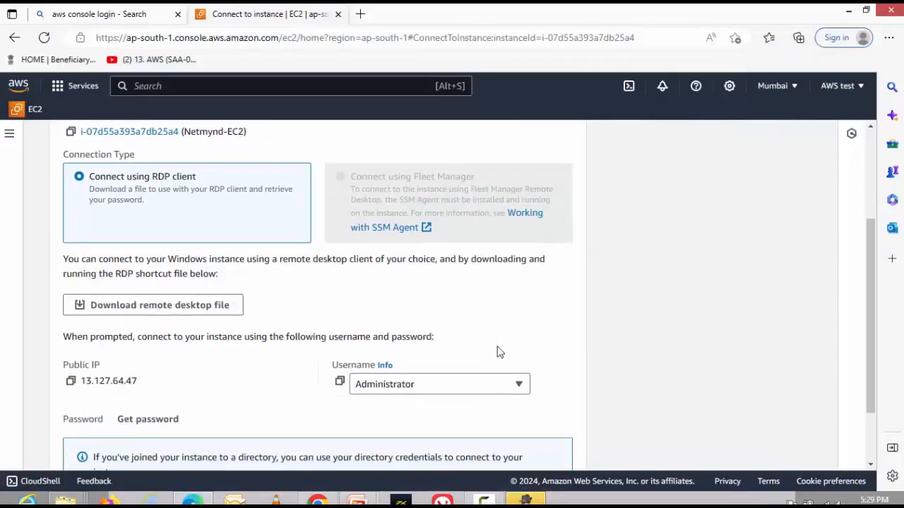
pyautogui.click(145, 426)
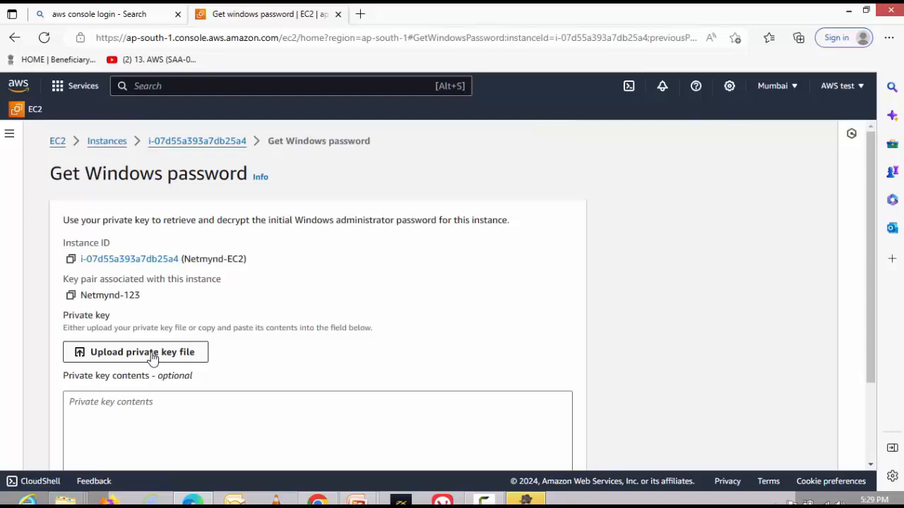
# - Compare the key file on the desktop with the instance's key pair name and upload Netmynd-123.pem as the private key
pyautogui.press('super+d')
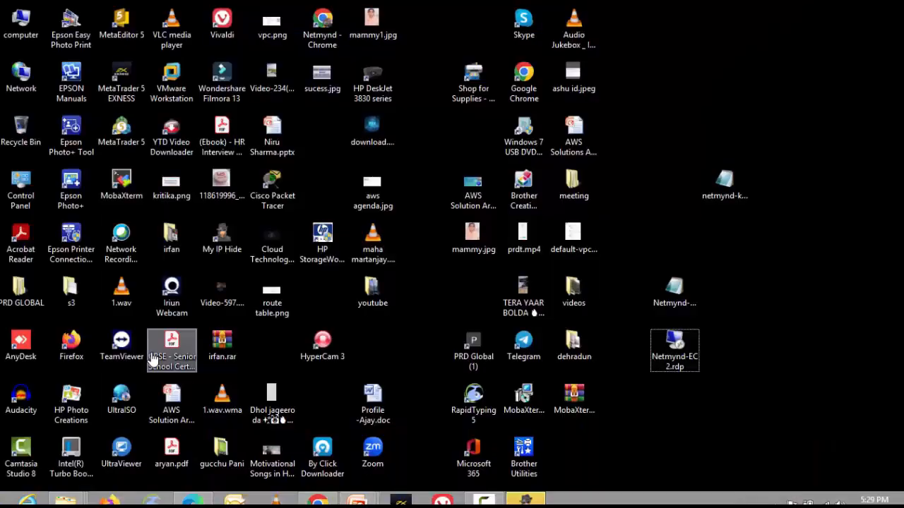
pyautogui.click(675, 302)
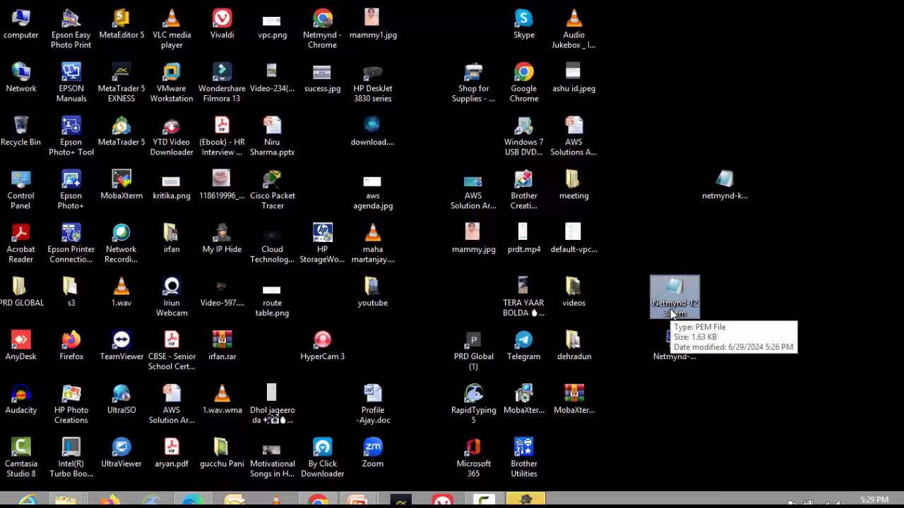
pyautogui.click(188, 503)
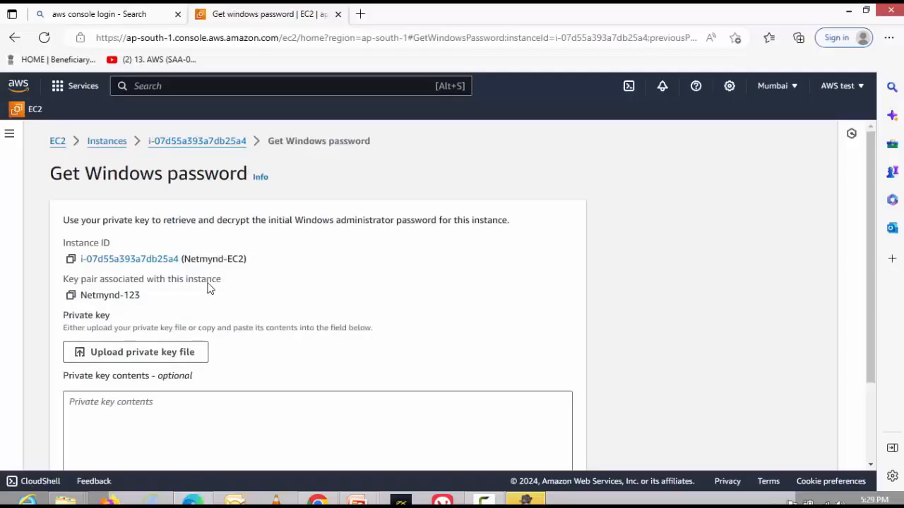
pyautogui.tripleClick(103, 298)
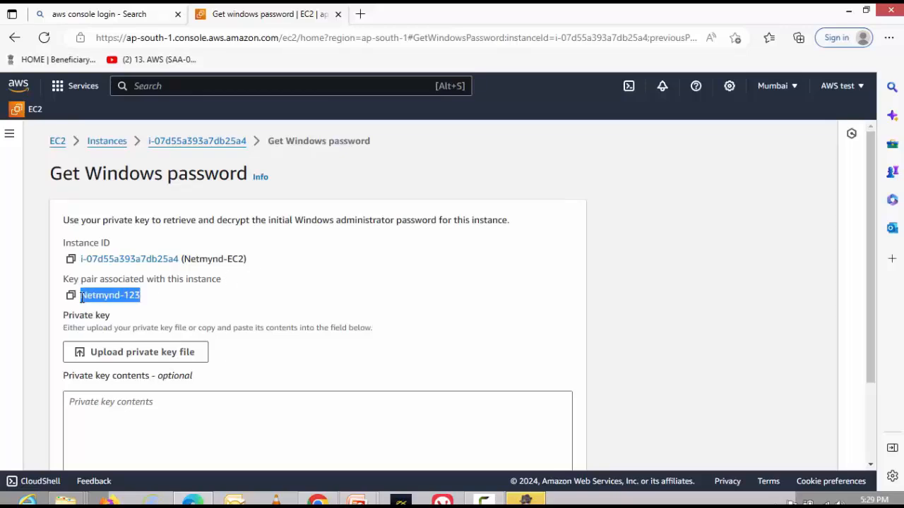
pyautogui.click(153, 357)
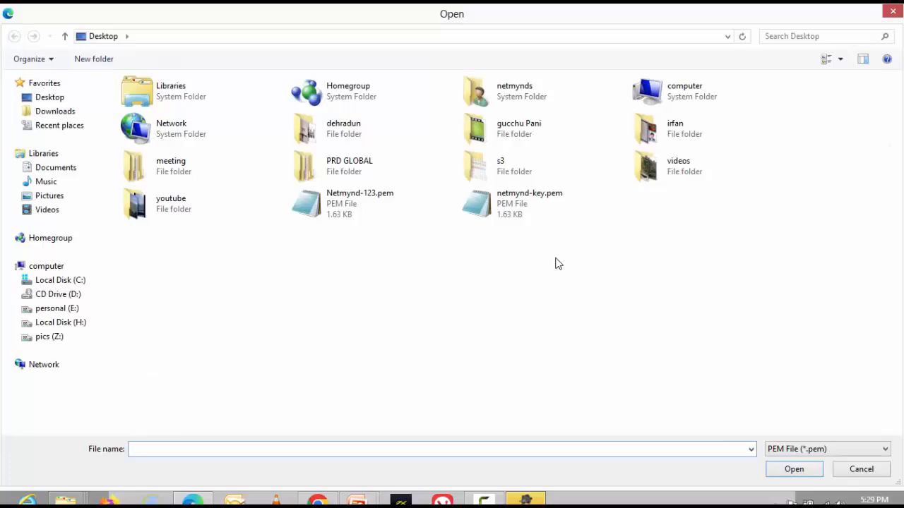
pyautogui.doubleClick(365, 209)
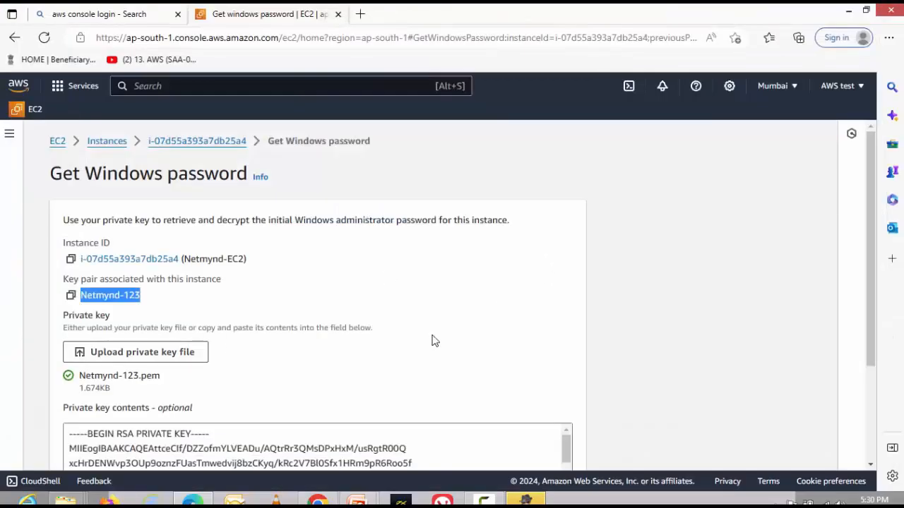
# - Decrypt the Windows administrator password with the uploaded key and copy the password to the clipboard
pyautogui.scroll(-2, 433, 341)
pyautogui.click(529, 449)
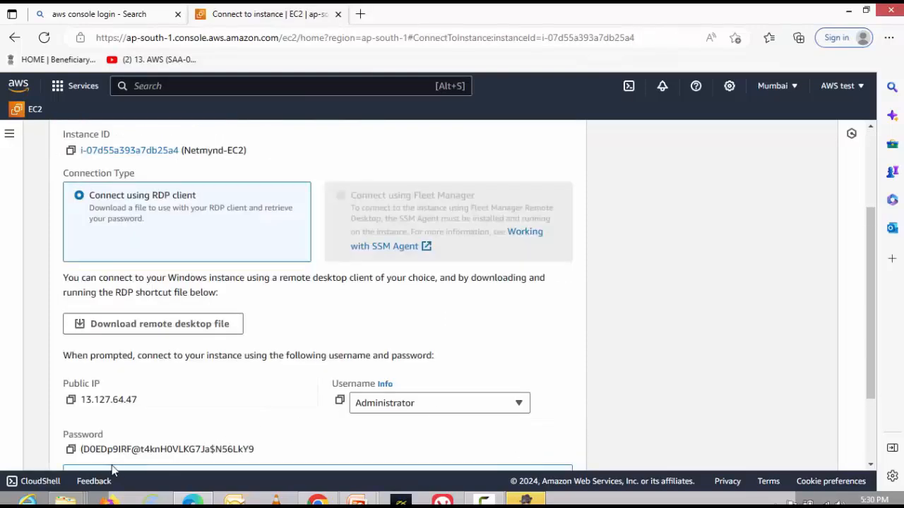
pyautogui.scroll(-2, 306, 442)
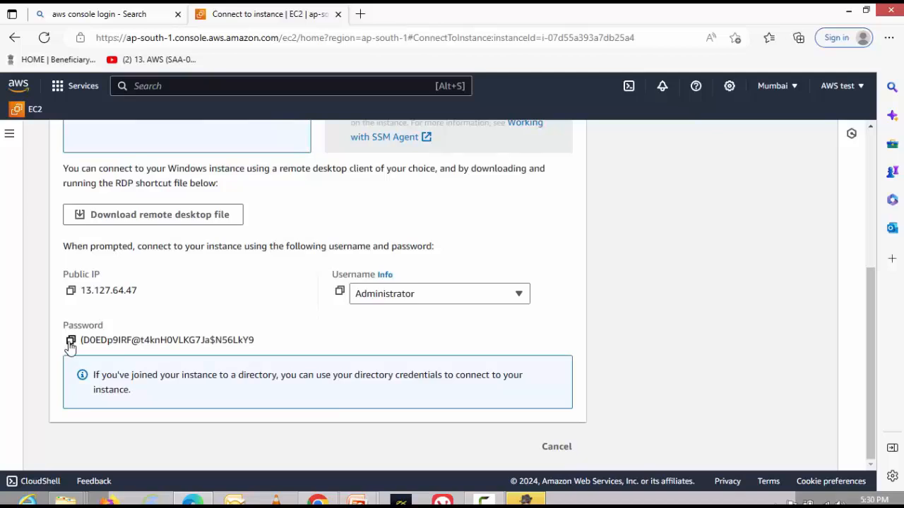
pyautogui.click(70, 340)
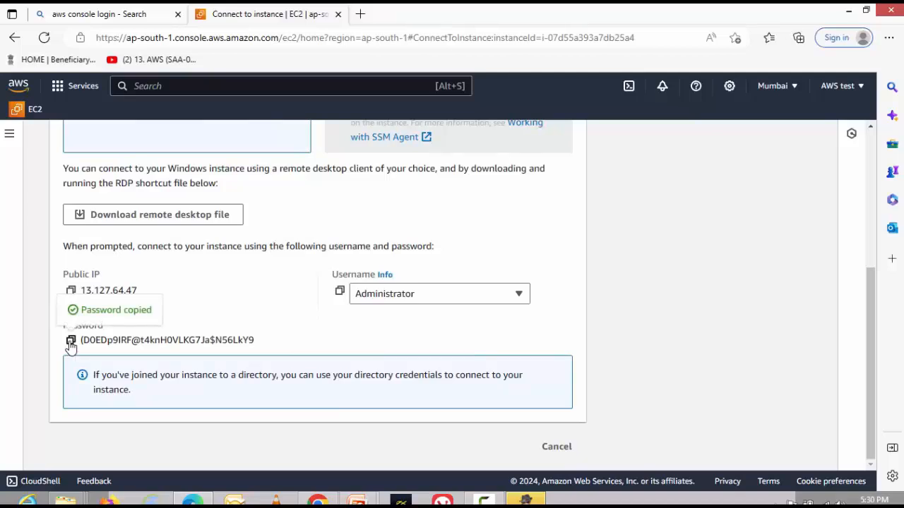
# - Open the Netmynd-EC2 remote desktop file on the local desktop and connect despite the unknown publisher
pyautogui.click(850, 9)
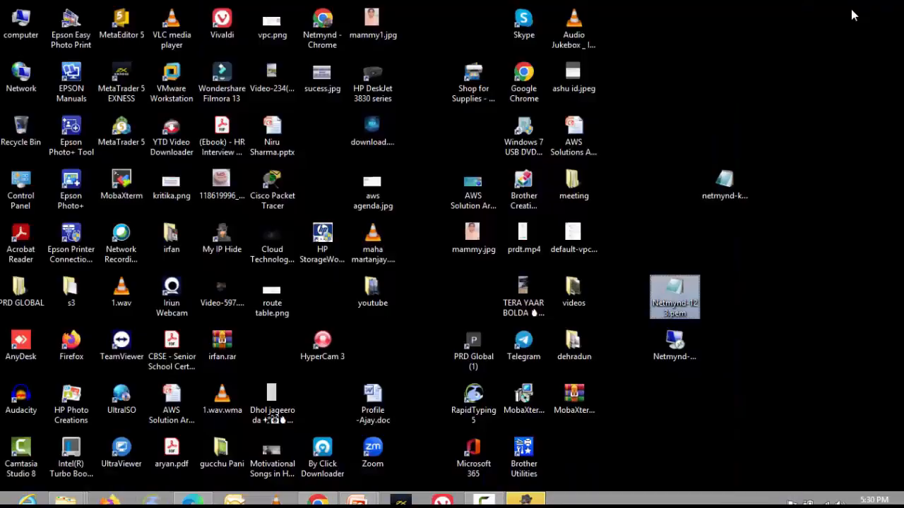
pyautogui.click(688, 357)
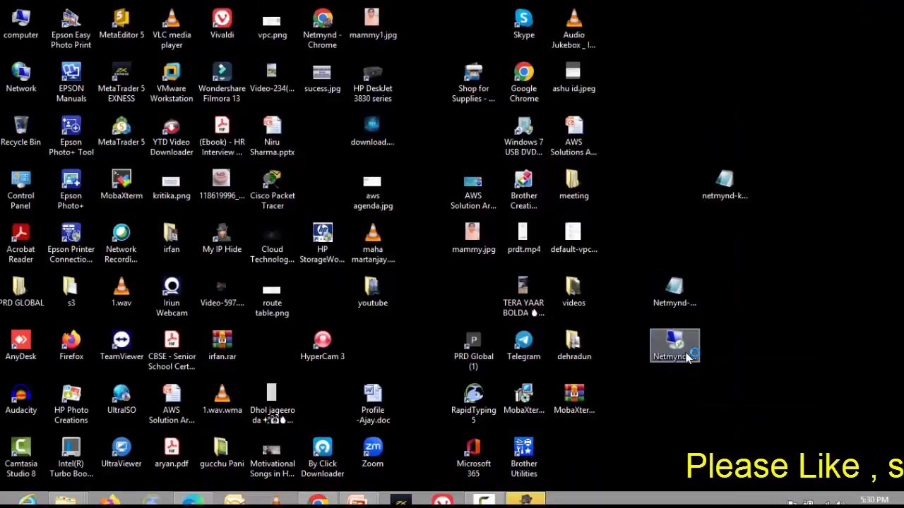
pyautogui.doubleClick(687, 355)
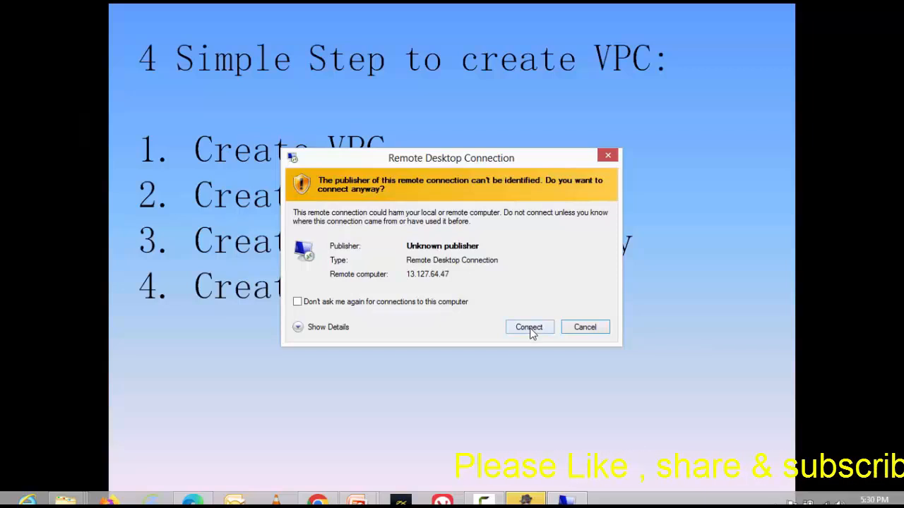
pyautogui.click(529, 328)
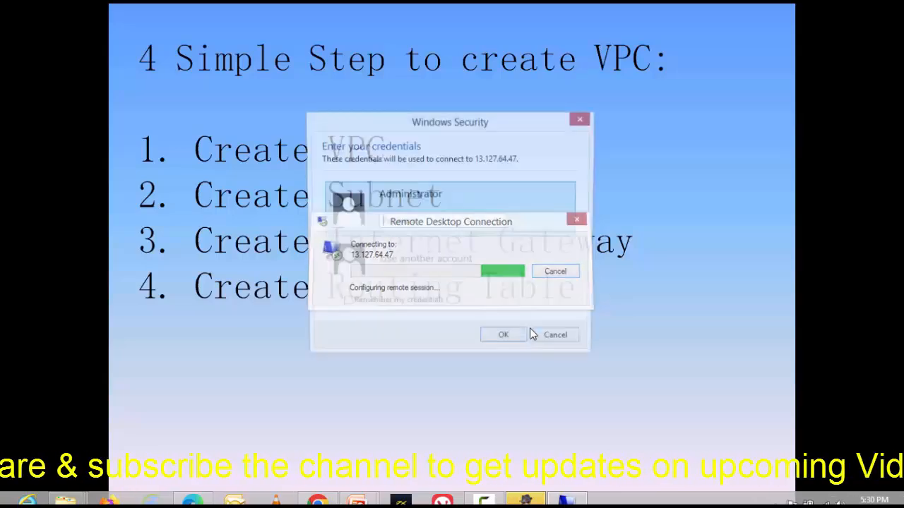
# - Sign in as Administrator by pasting the copied account password and accept the remote computer's untrusted certificate
pyautogui.click(485, 221)
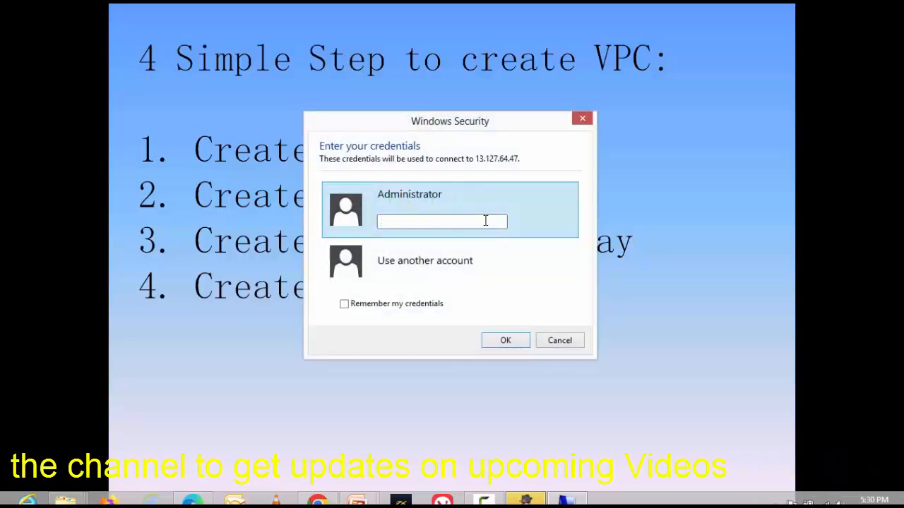
pyautogui.hotkey('ctrl', 'v')
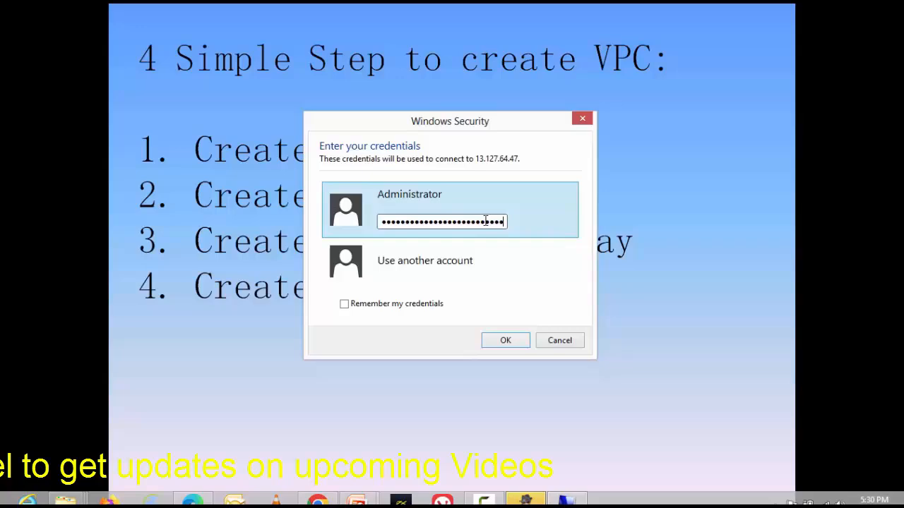
pyautogui.click(520, 344)
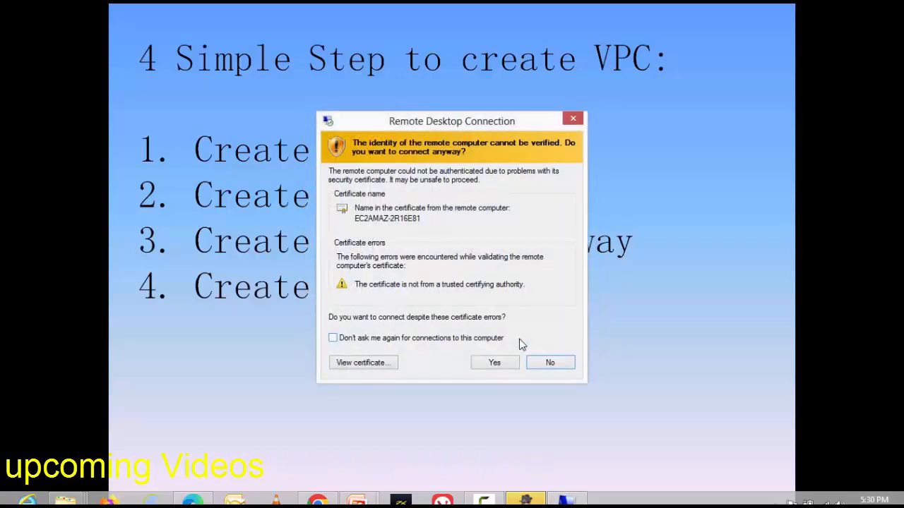
pyautogui.click(502, 364)
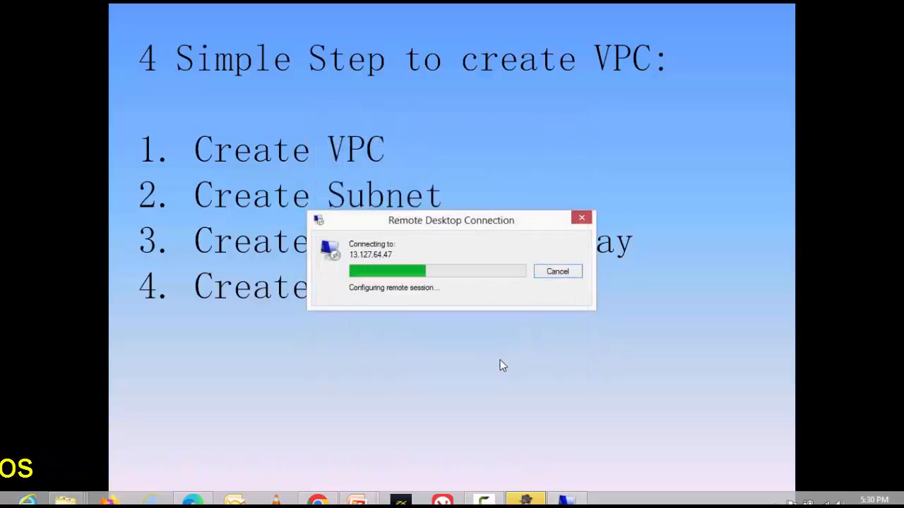
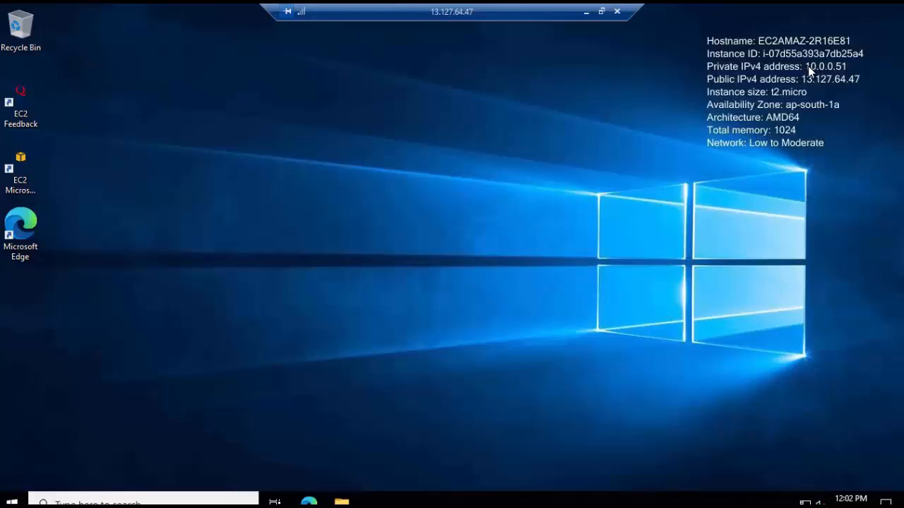
# - Check the public IPv4 address and Availability Zone on the remote desktop and disconnect the session
pyautogui.moveTo(862, 82); pyautogui.dragTo(822, 78)
pyautogui.moveTo(846, 105); pyautogui.dragTo(785, 111)
pyautogui.click(617, 12)
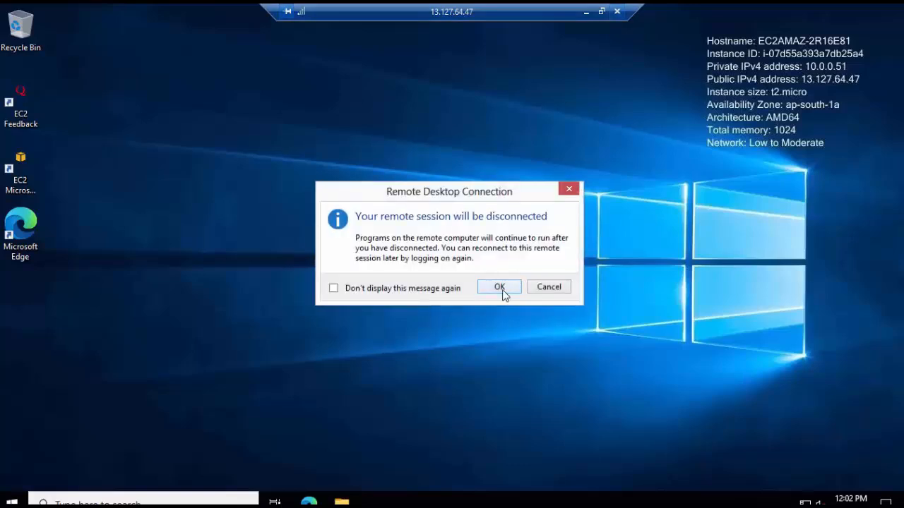
pyautogui.click(499, 287)
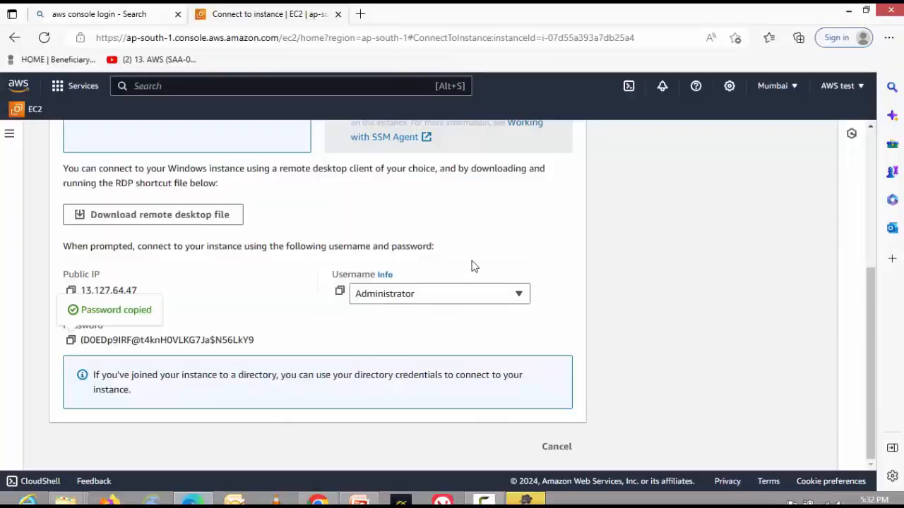
# - Switch from the EC2 connection page to the VPC service under Networking & Content Delivery and list your VPCs
pyautogui.moveTo(517, 501)
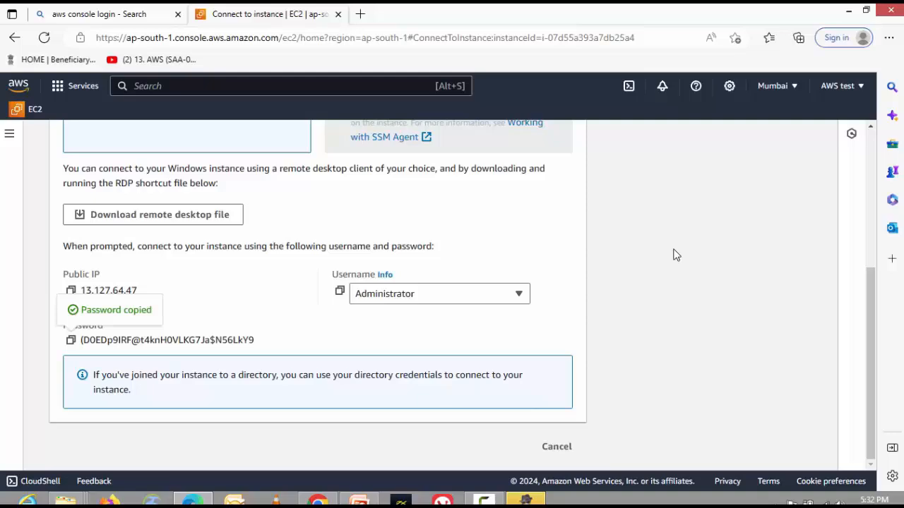
pyautogui.scroll(3, 676, 255)
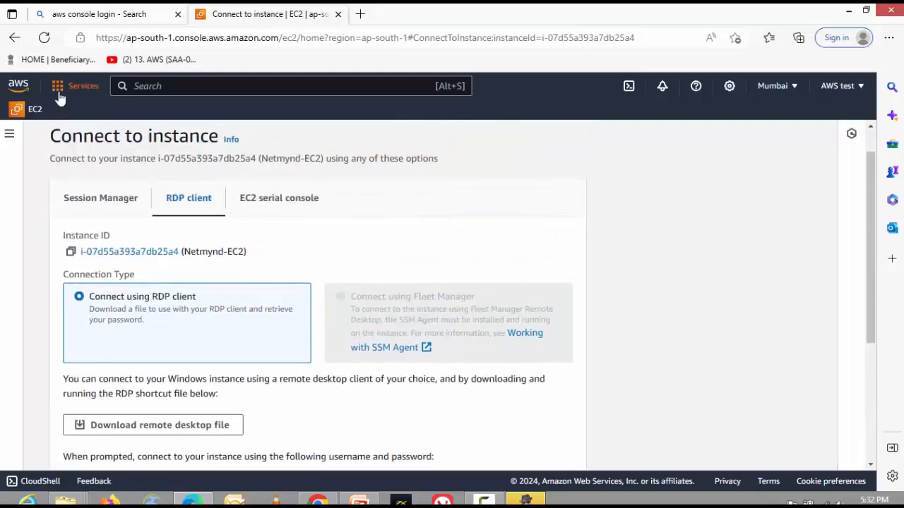
pyautogui.click(60, 87)
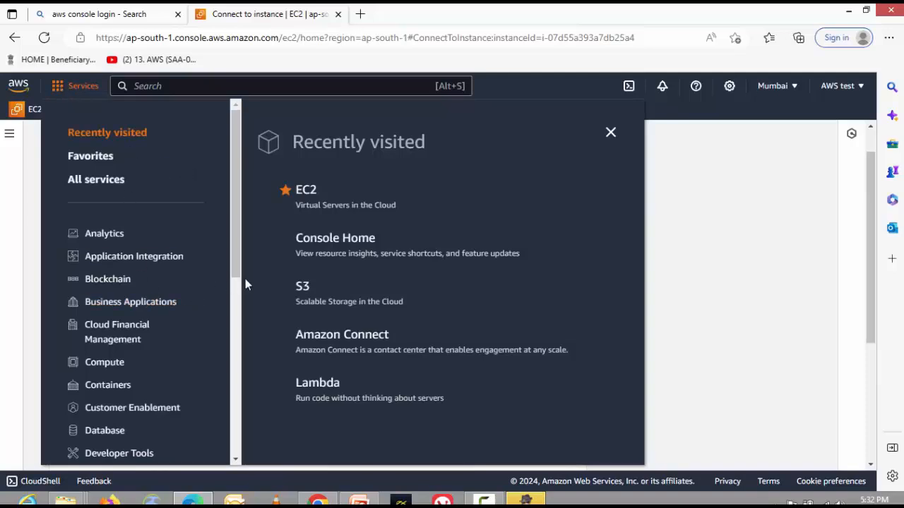
pyautogui.moveTo(237, 268); pyautogui.dragTo(226, 485)
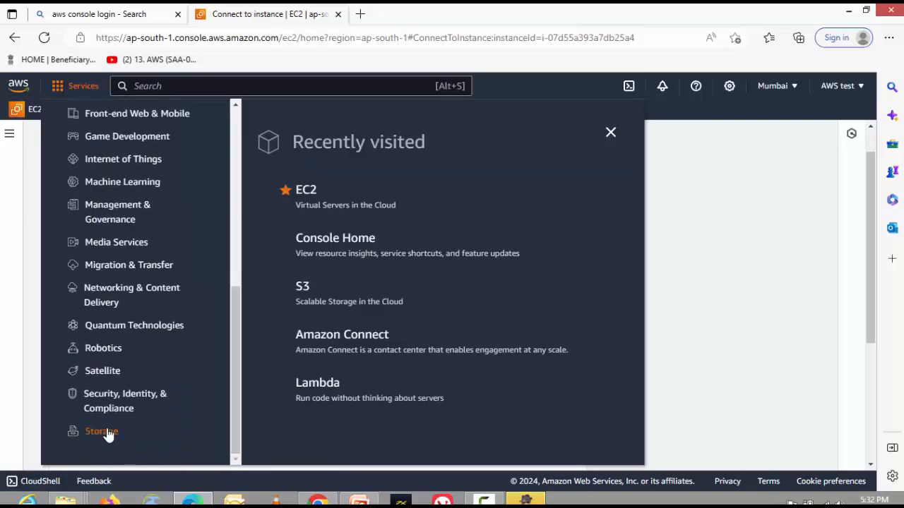
pyautogui.click(122, 292)
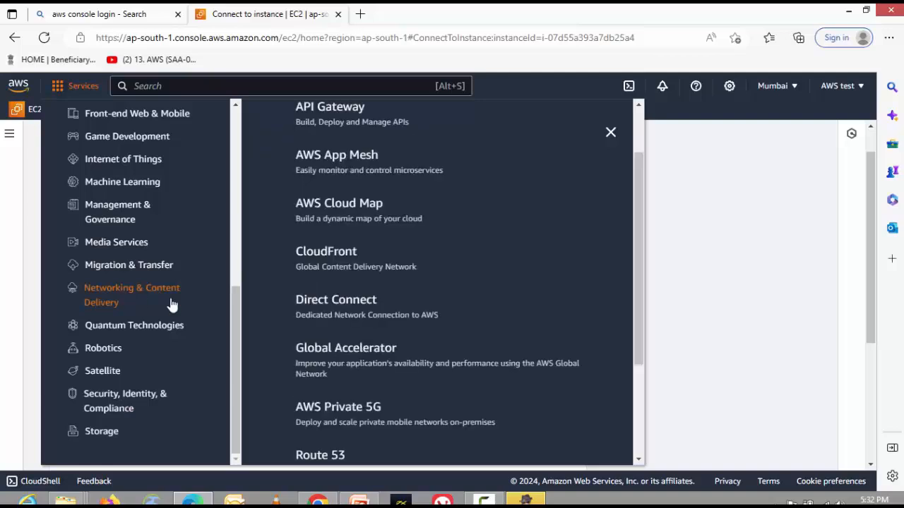
pyautogui.scroll(-2, 440, 303)
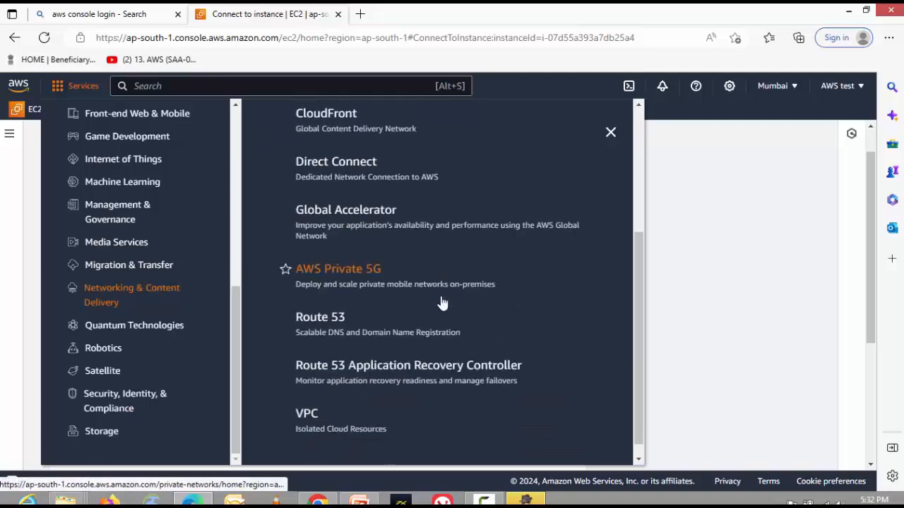
pyautogui.click(311, 413)
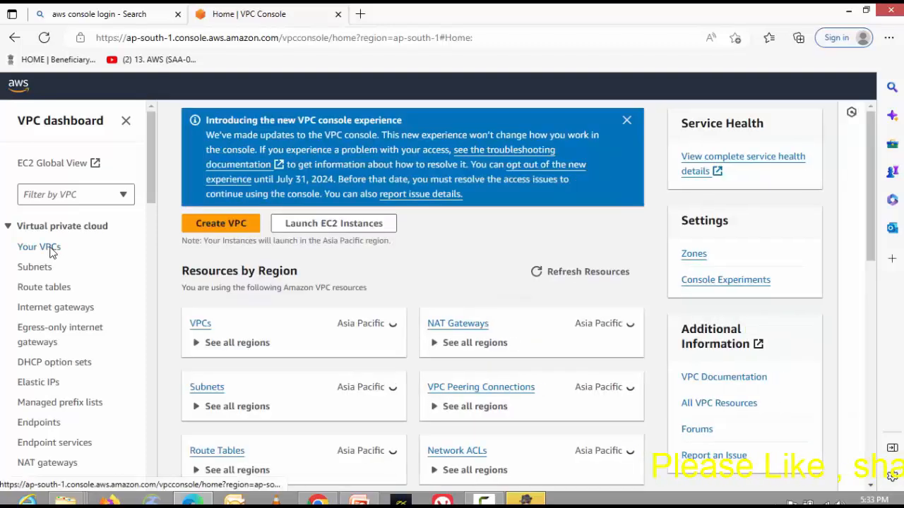
pyautogui.click(42, 247)
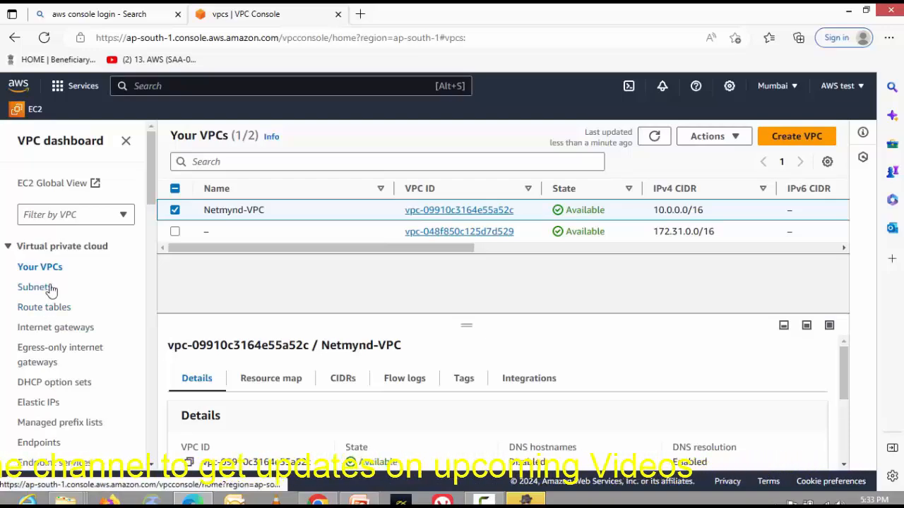
# - Try to delete Netmynd-VPC, review the instances and network interfaces that depend on it, and close the deletion dialog
pyautogui.click(707, 138)
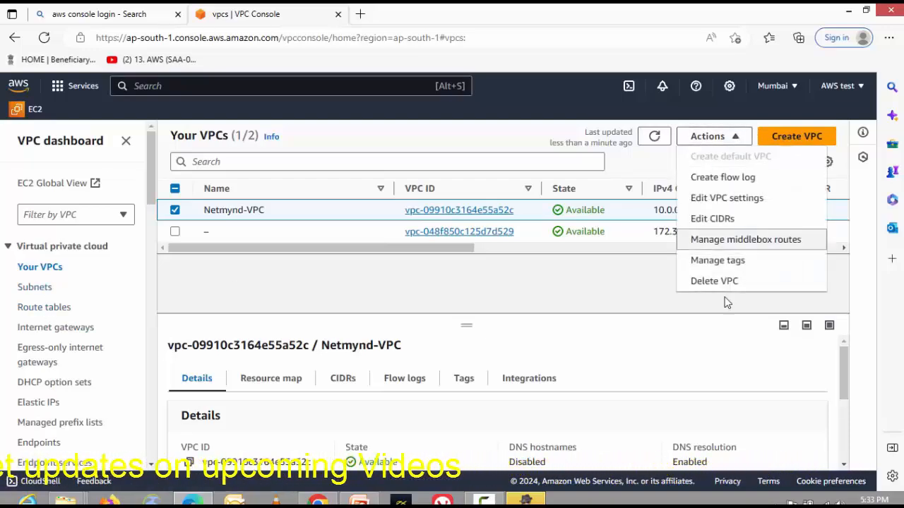
pyautogui.click(714, 281)
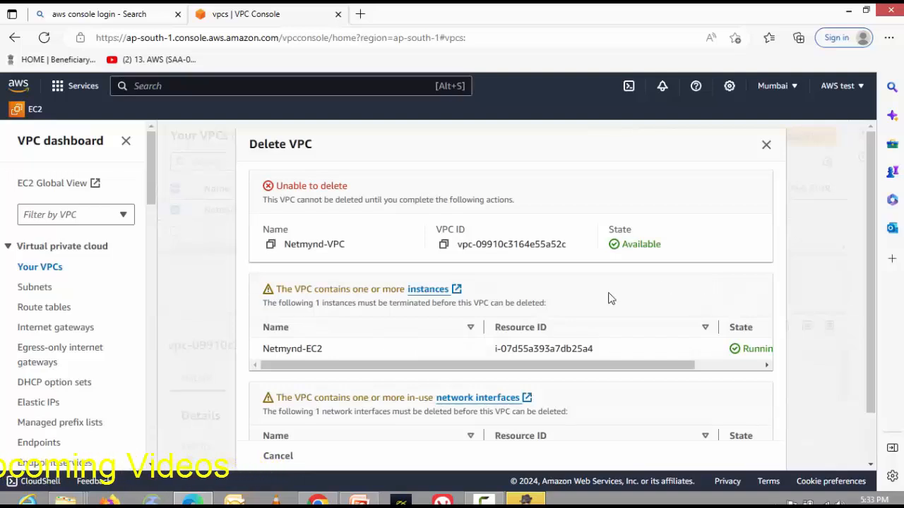
pyautogui.scroll(-2, 610, 298)
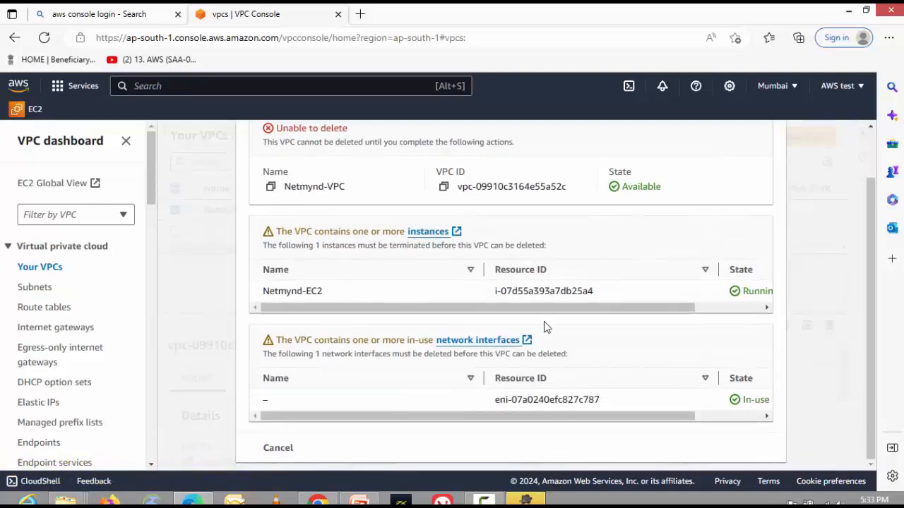
pyautogui.scroll(2, 544, 327)
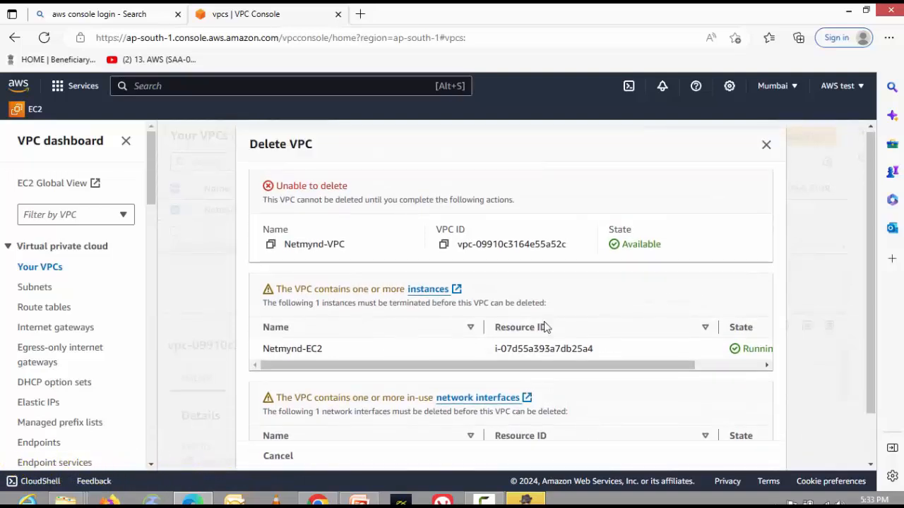
pyautogui.click(765, 146)
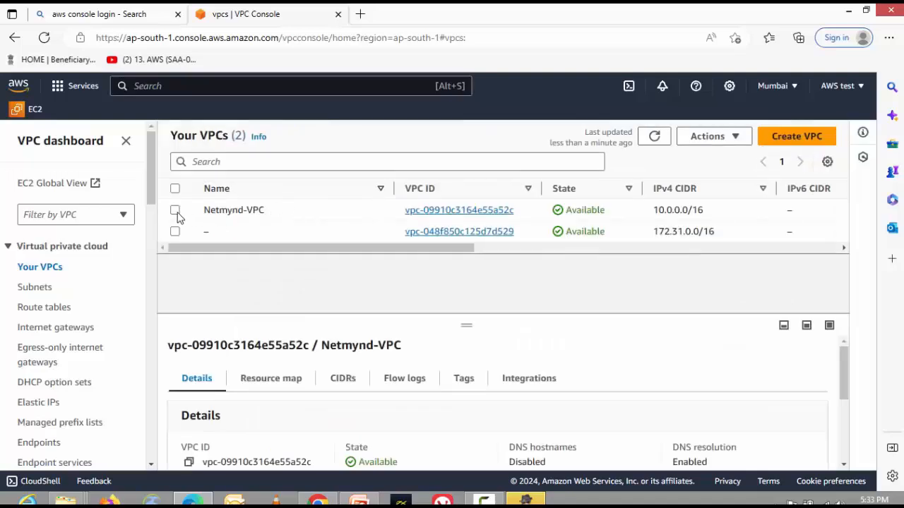
pyautogui.click(175, 210)
pyautogui.click(730, 137)
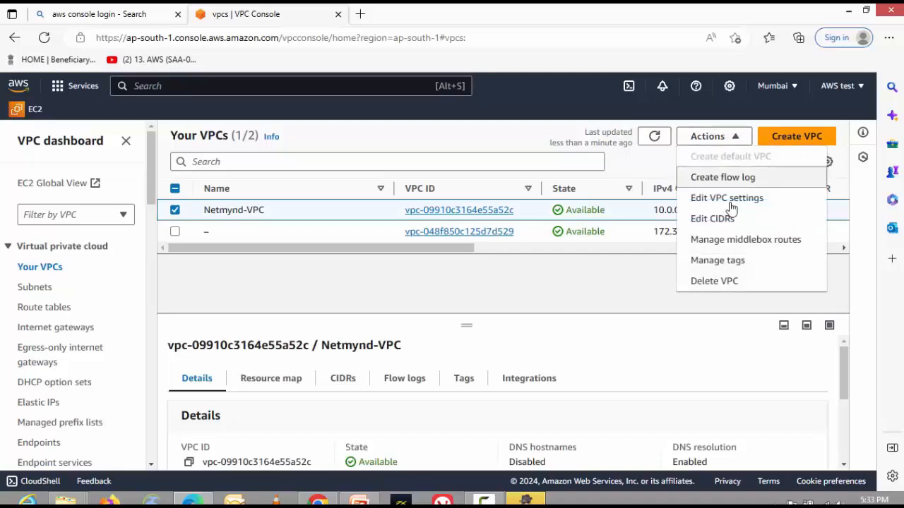
pyautogui.click(724, 283)
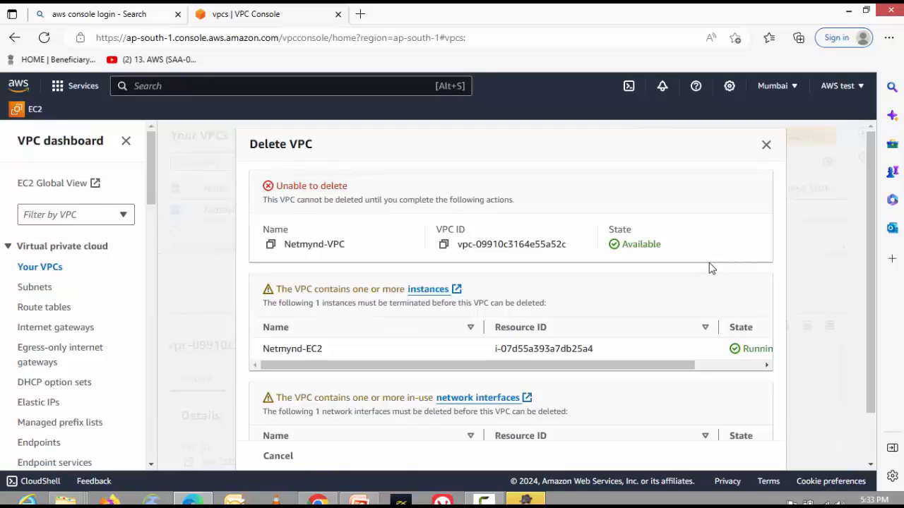
pyautogui.click(766, 147)
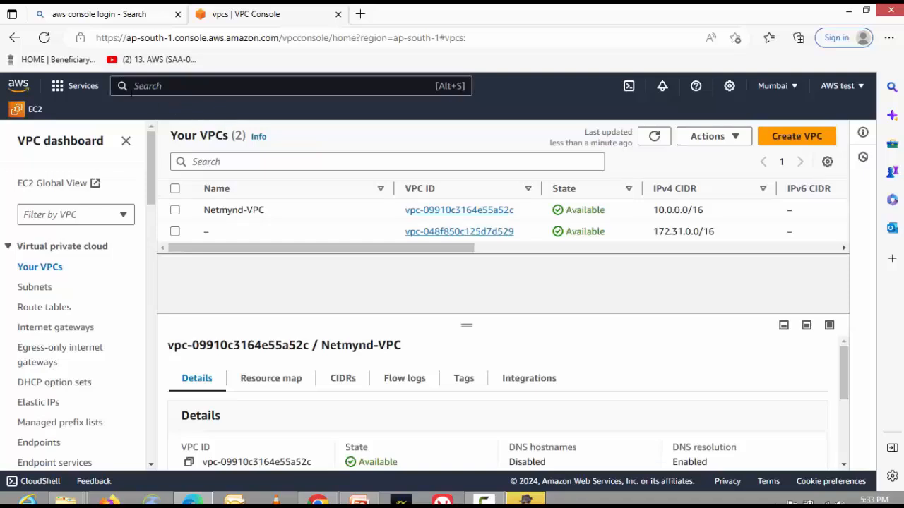
# - Go to the EC2 instances list and terminate the Netmynd-EC2 instance
pyautogui.click(79, 86)
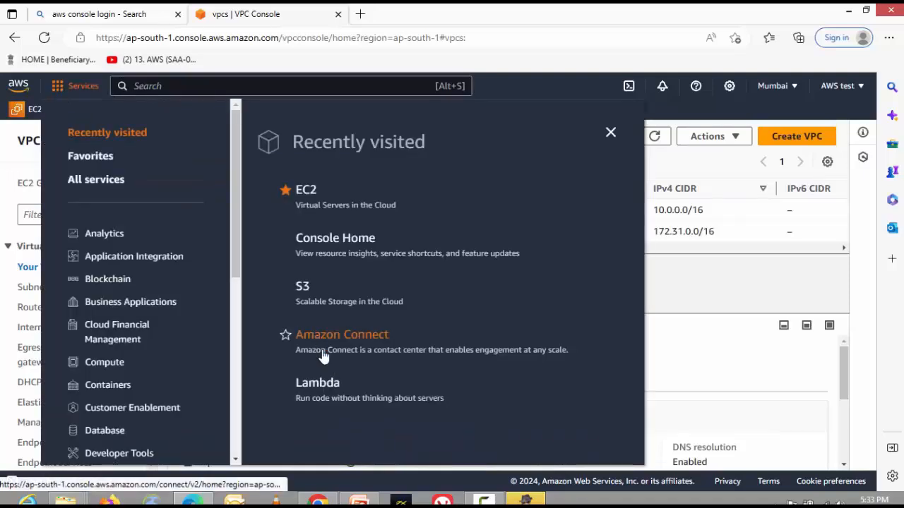
pyautogui.click(315, 202)
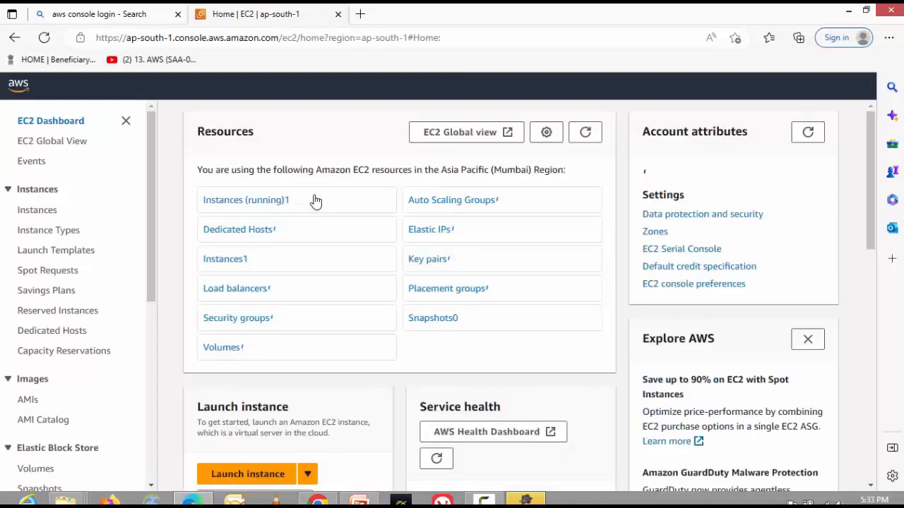
pyautogui.click(43, 211)
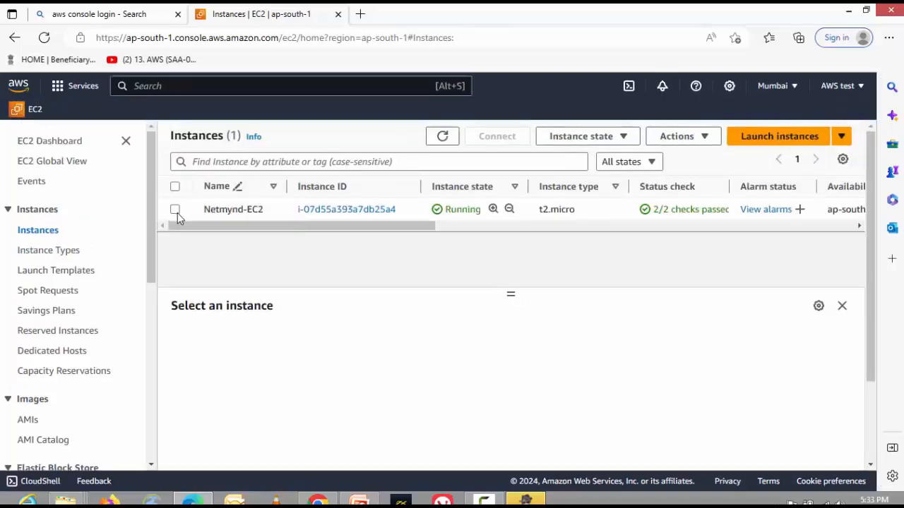
pyautogui.click(175, 211)
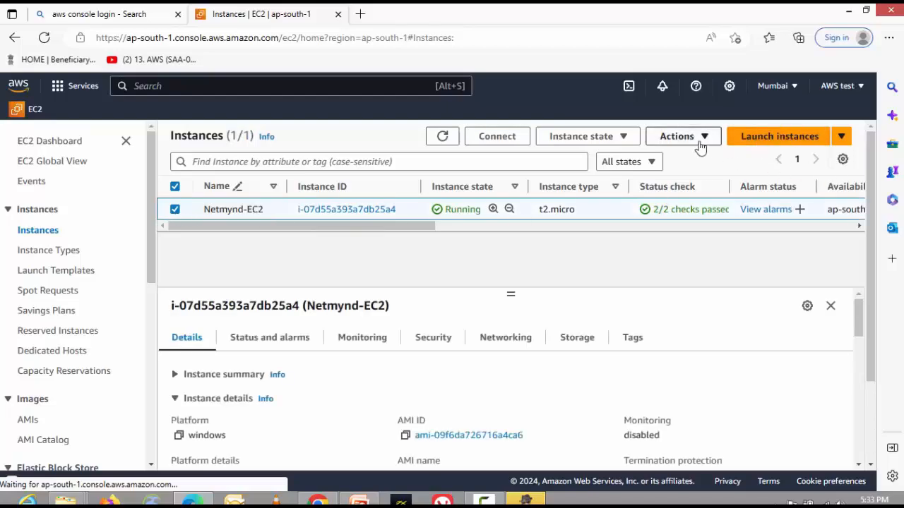
pyautogui.click(624, 138)
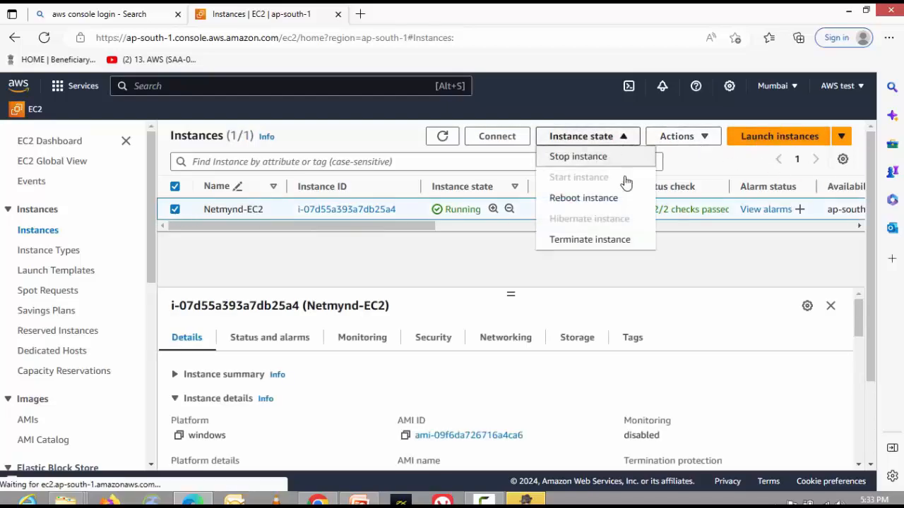
pyautogui.click(614, 241)
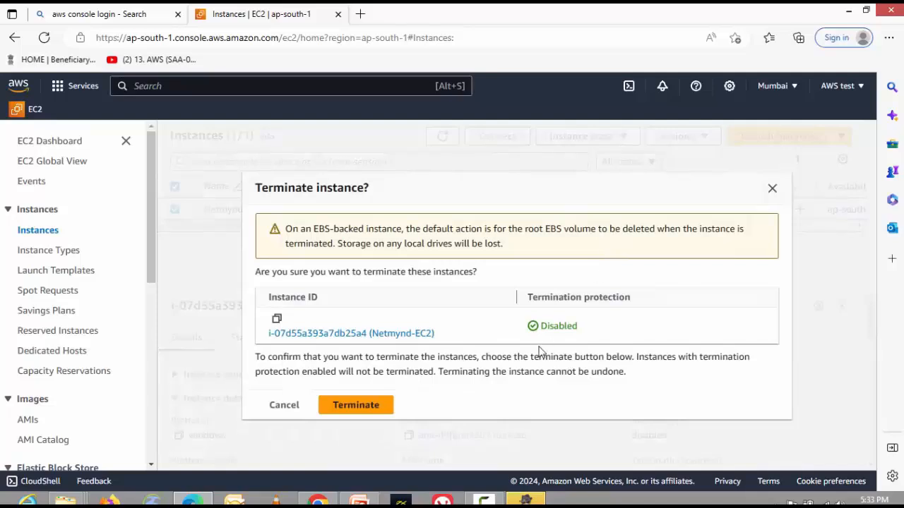
pyautogui.click(376, 406)
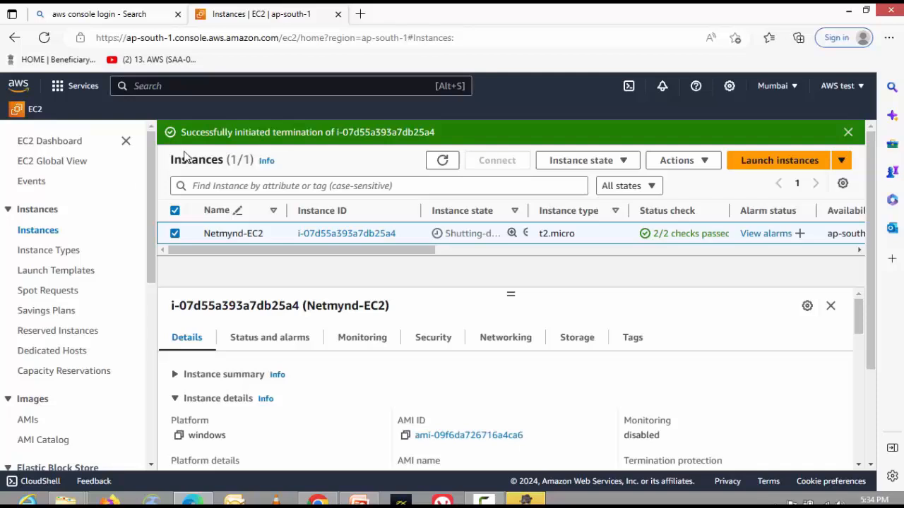
# - Switch from the EC2 instances page to the VPC service under Networking & Content Delivery and show the list of VPCs
pyautogui.click(61, 92)
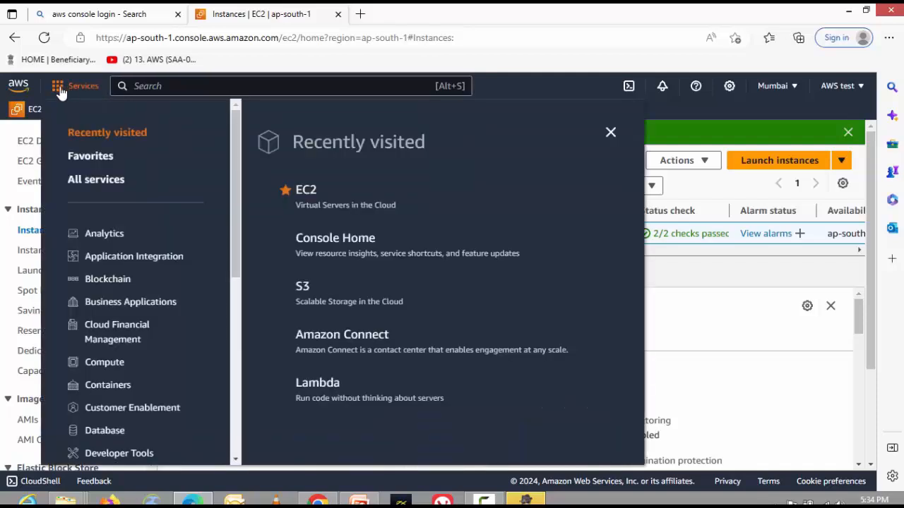
pyautogui.scroll(-5, 180, 302)
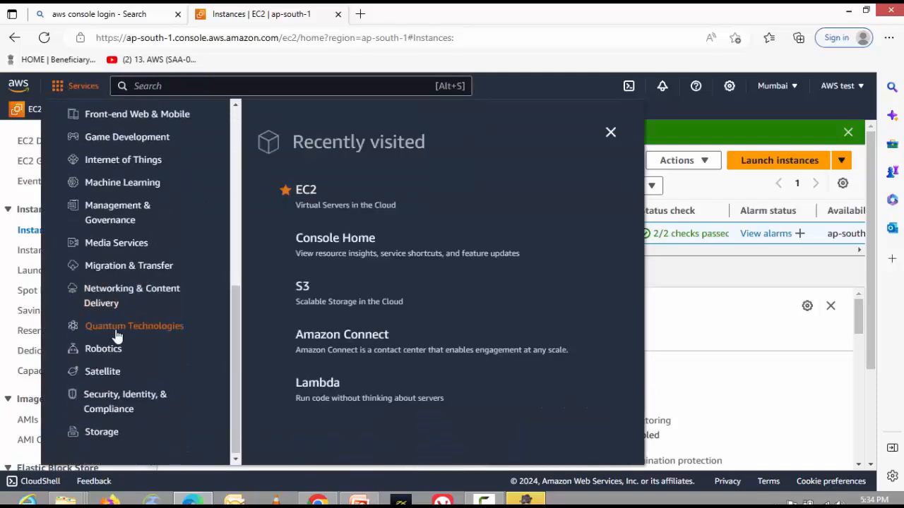
pyautogui.click(134, 300)
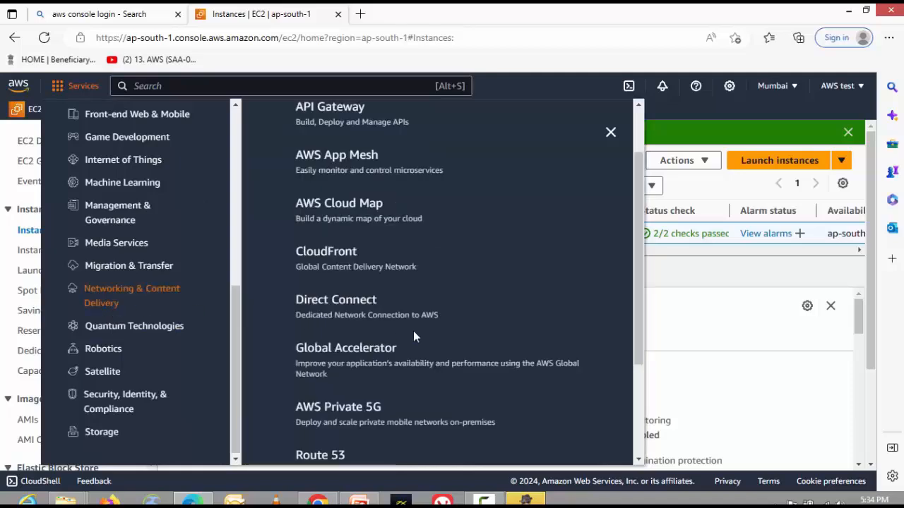
pyautogui.scroll(-3, 413, 331)
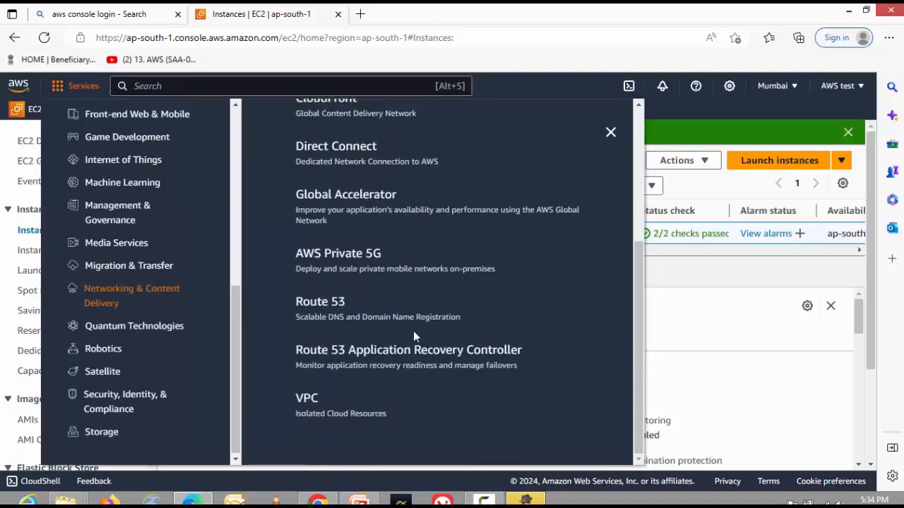
pyautogui.click(310, 400)
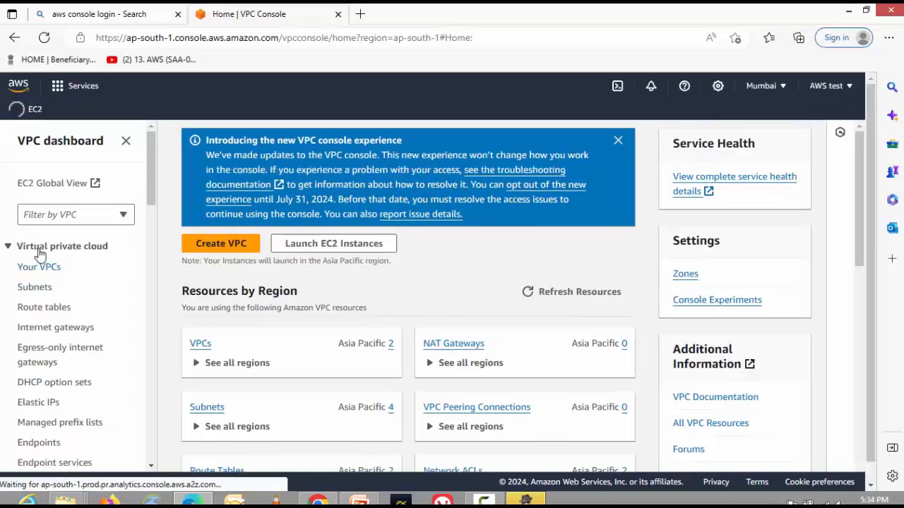
pyautogui.click(39, 248)
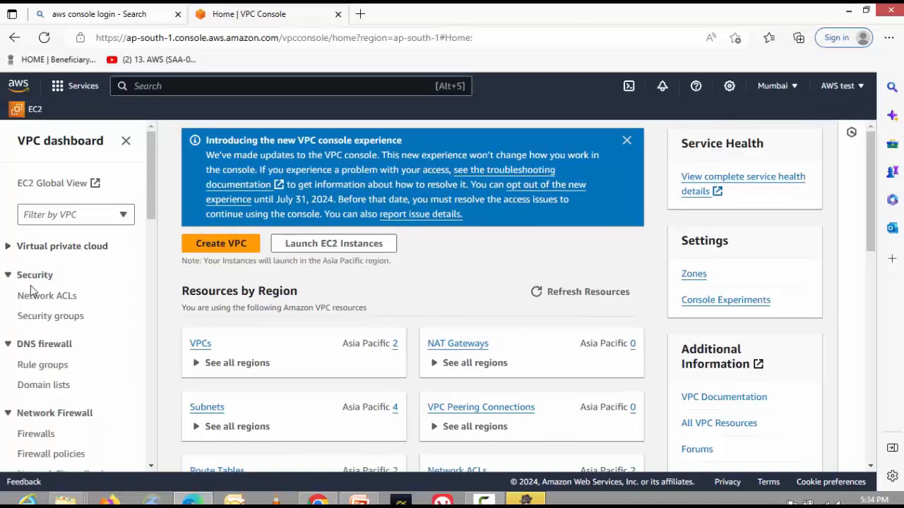
pyautogui.click(35, 247)
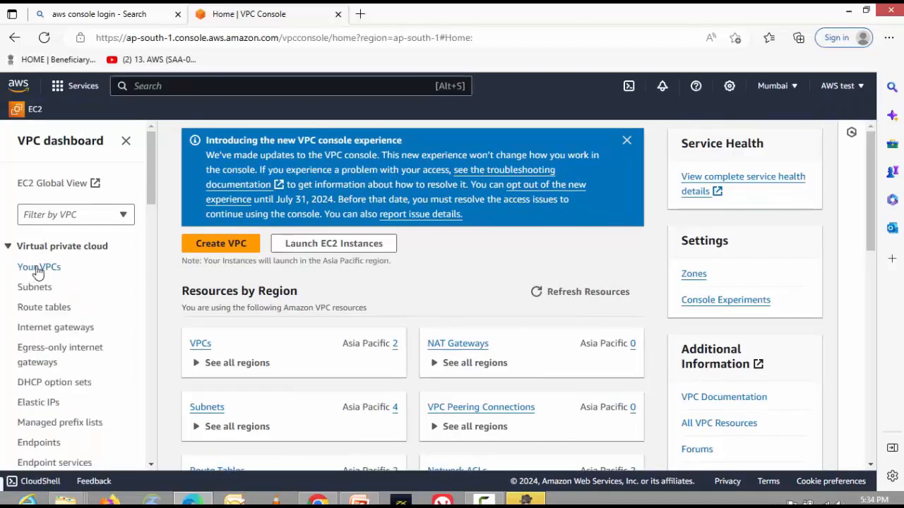
pyautogui.click(33, 267)
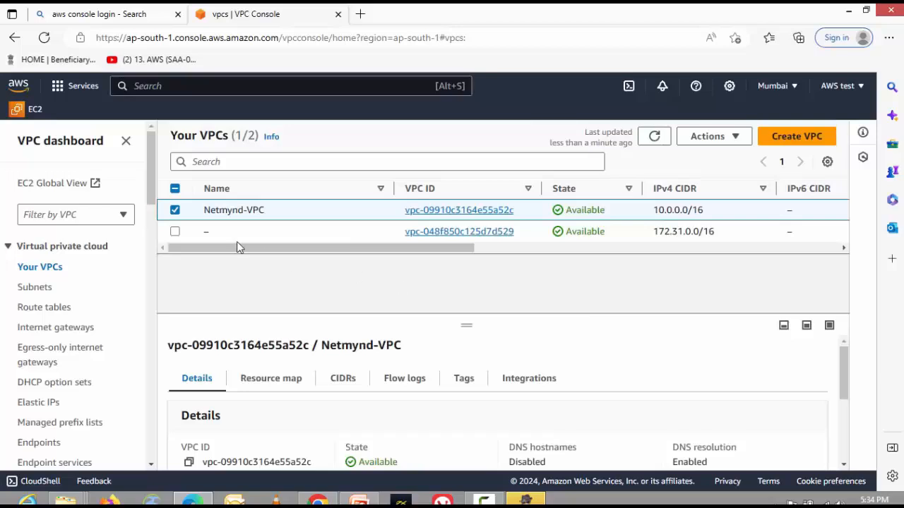
# - Try to delete Netmynd-VPC again, check what blocks the deletion, and close the deletion dialog
pyautogui.click(712, 135)
pyautogui.click(712, 282)
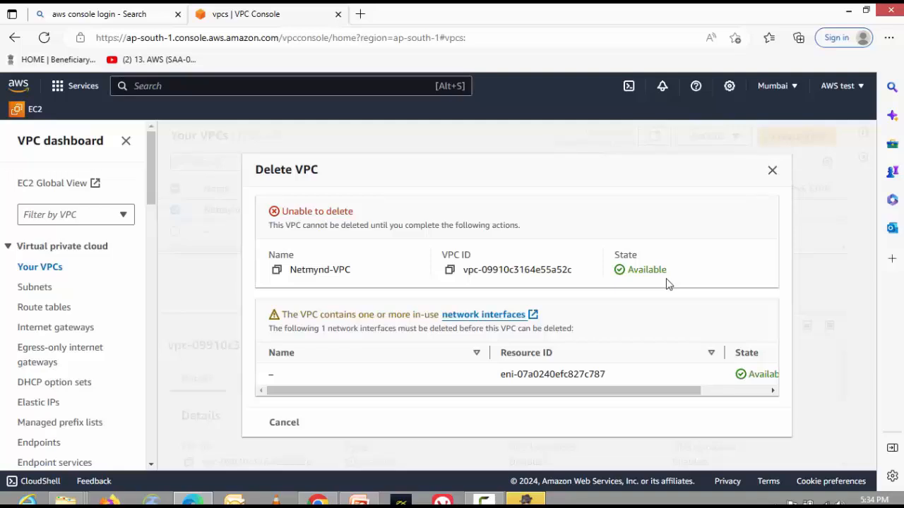
pyautogui.click(771, 170)
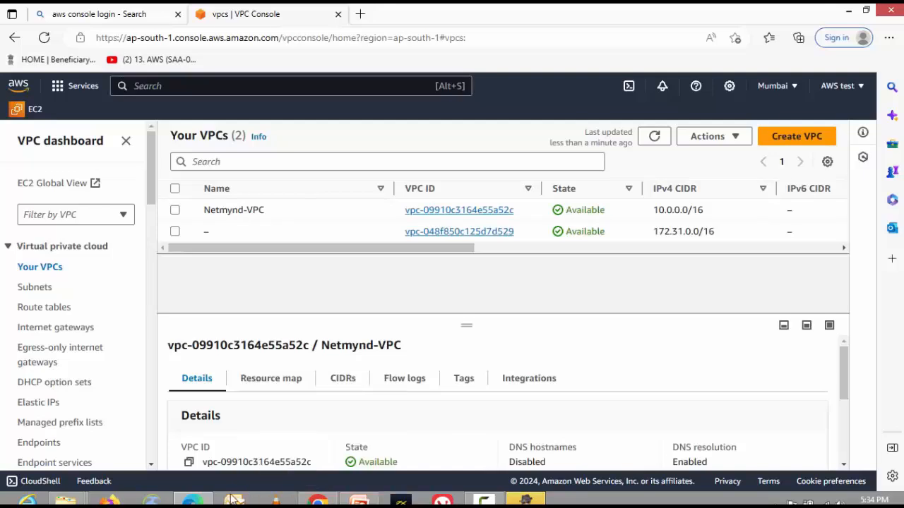
# - Go to the internet gateways, select Netmynd-IGW and check which actions are available for it
pyautogui.click(55, 329)
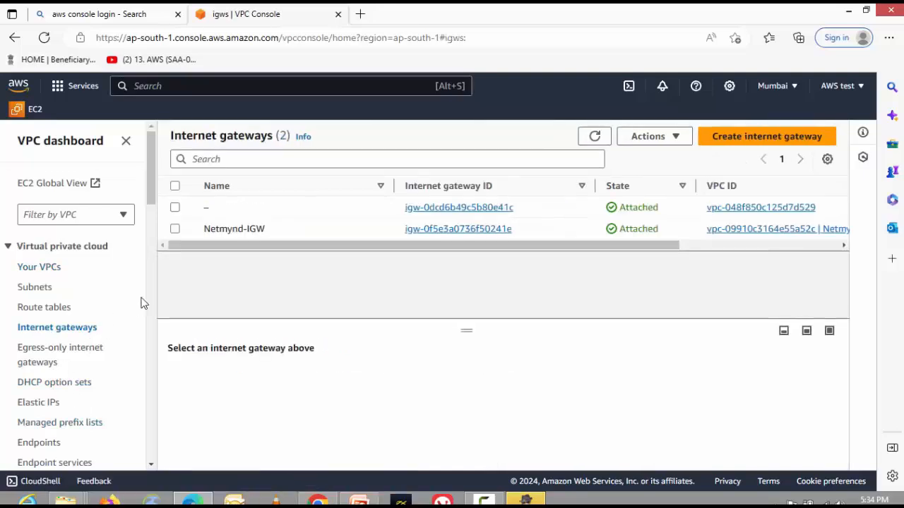
pyautogui.click(175, 229)
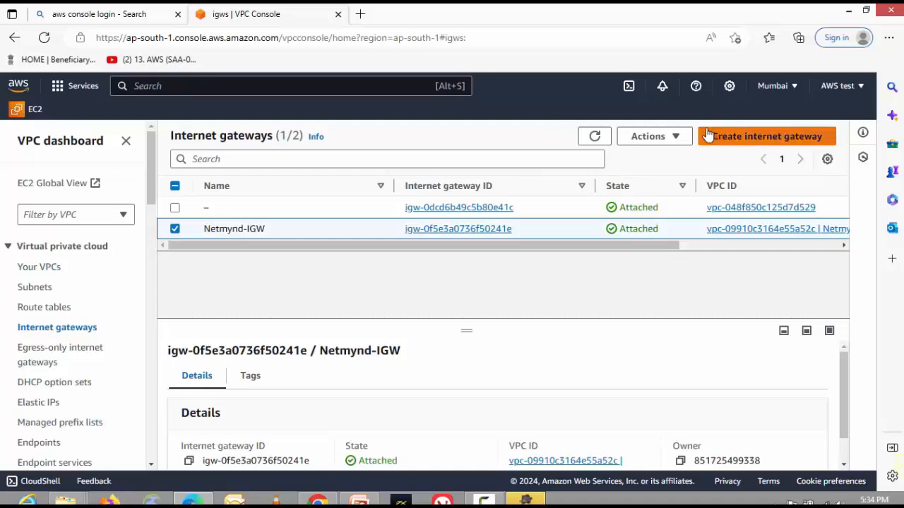
pyautogui.click(677, 138)
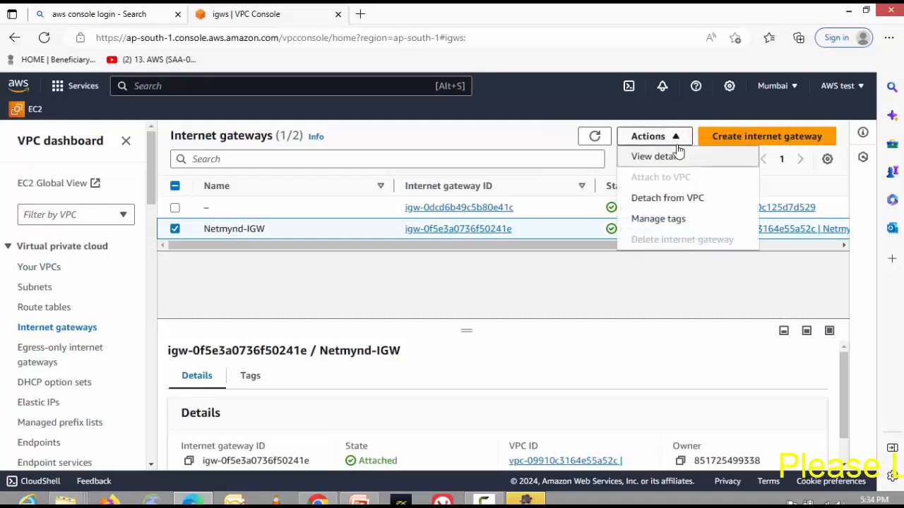
pyautogui.click(672, 285)
# - Try to delete the route table with the explicit subnet association, close the dialog and refresh the route table list
pyautogui.click(44, 308)
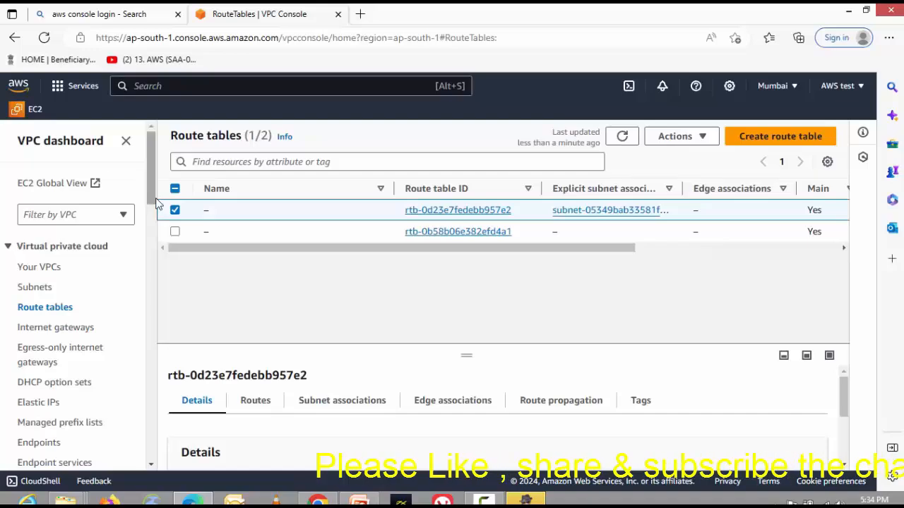
pyautogui.click(674, 136)
pyautogui.click(696, 303)
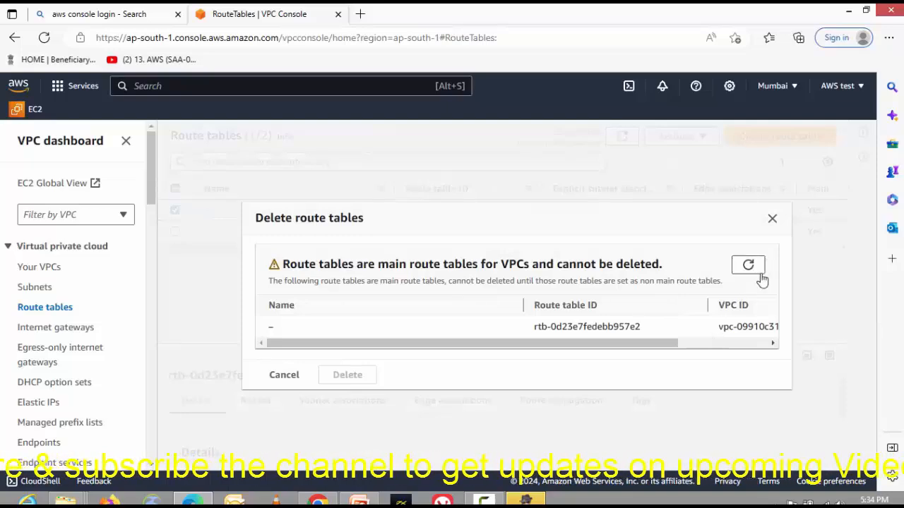
pyautogui.click(772, 220)
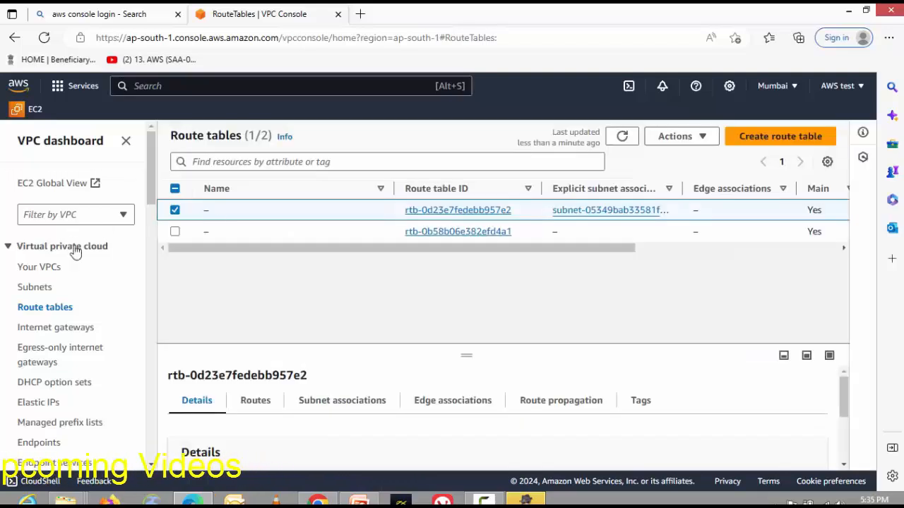
pyautogui.click(622, 135)
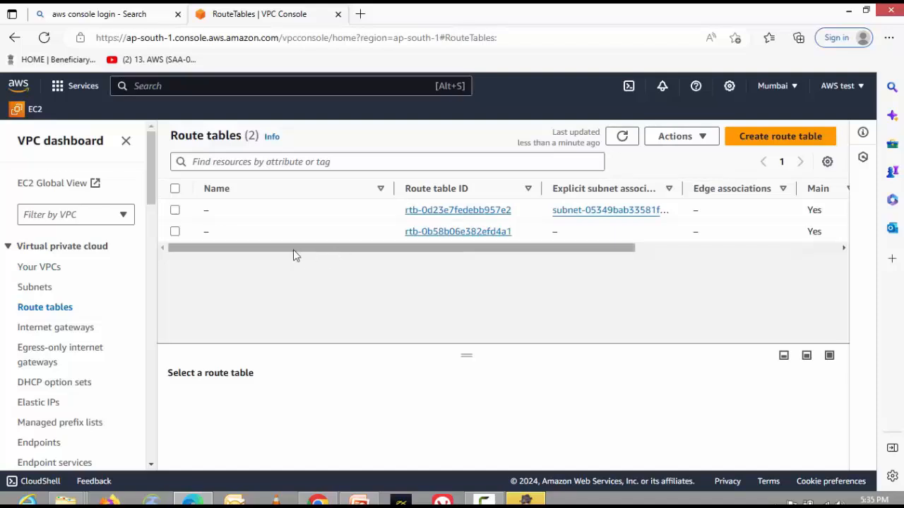
# - Request deletion of Netmynd-VPC from the VPC list and open the network interfaces that block it
pyautogui.click(35, 270)
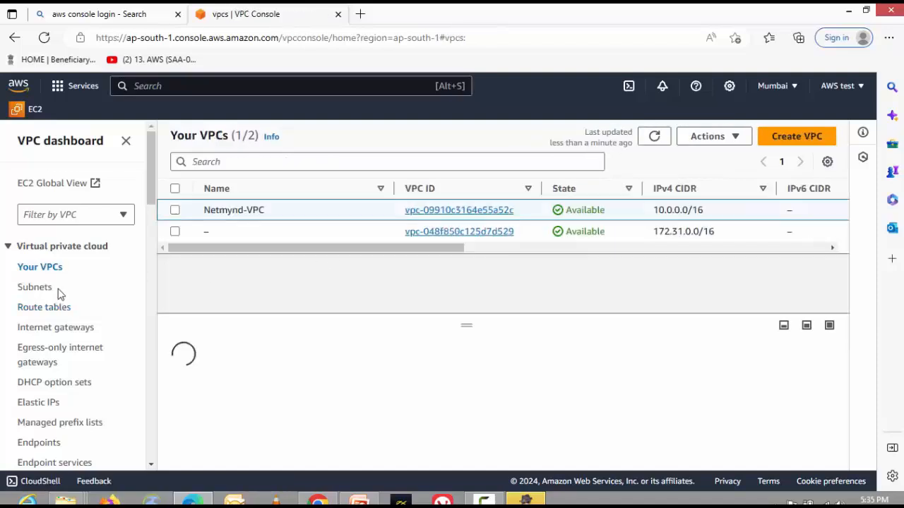
pyautogui.click(714, 137)
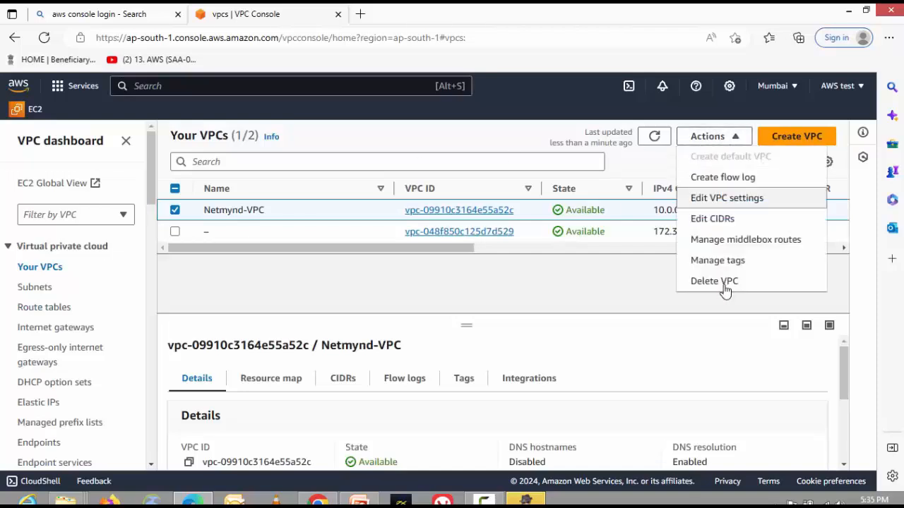
pyautogui.click(718, 287)
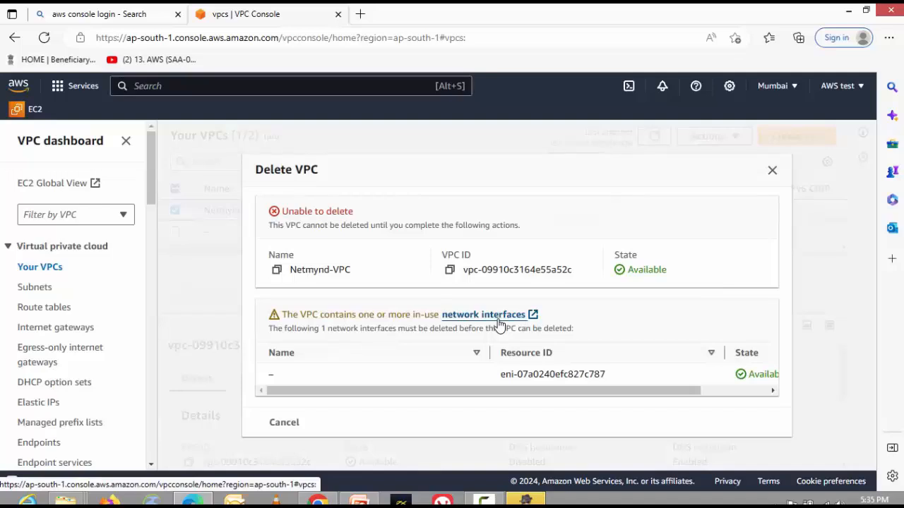
pyautogui.click(528, 316)
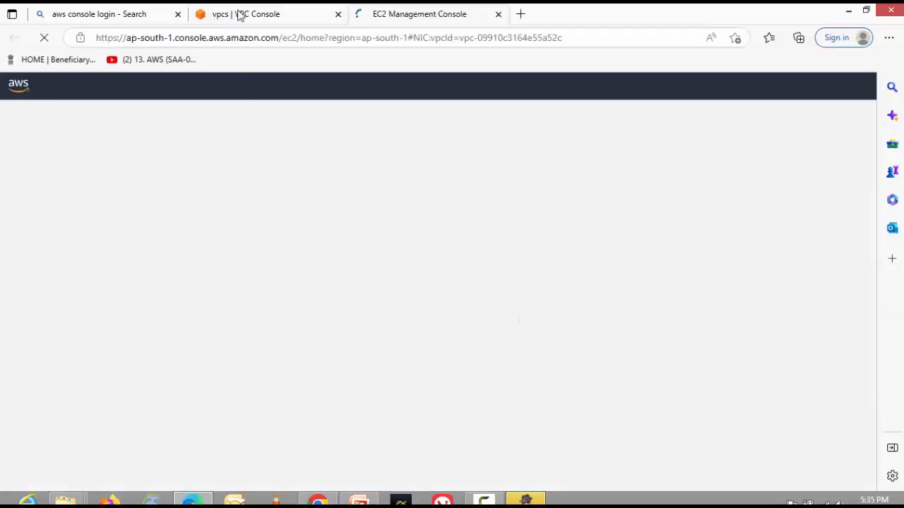
pyautogui.moveTo(261, 15)
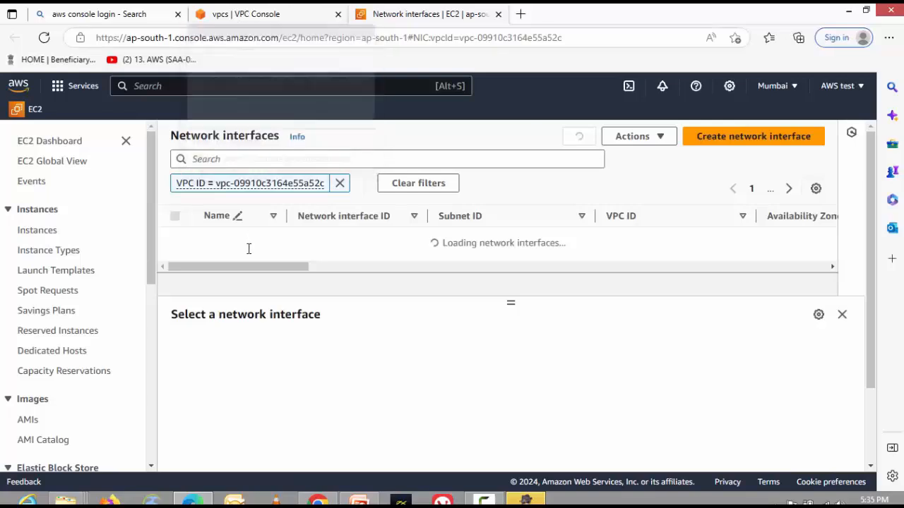
# - Try to detach the network interface belonging to Netmynd-VPC and cancel the detach dialog
pyautogui.click(175, 242)
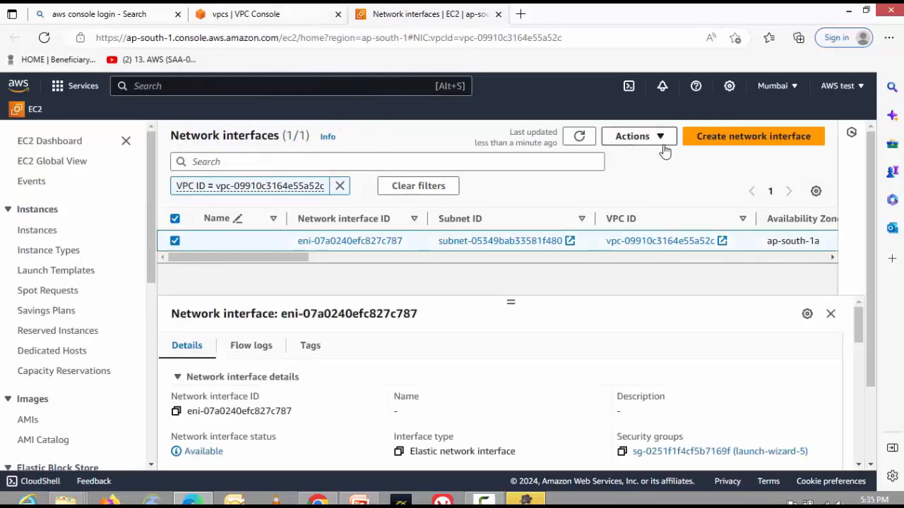
pyautogui.click(662, 137)
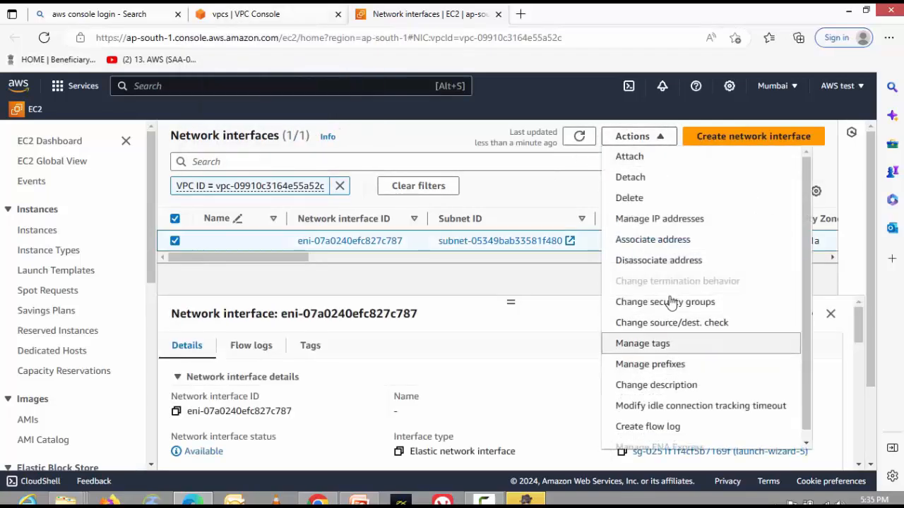
pyautogui.click(631, 177)
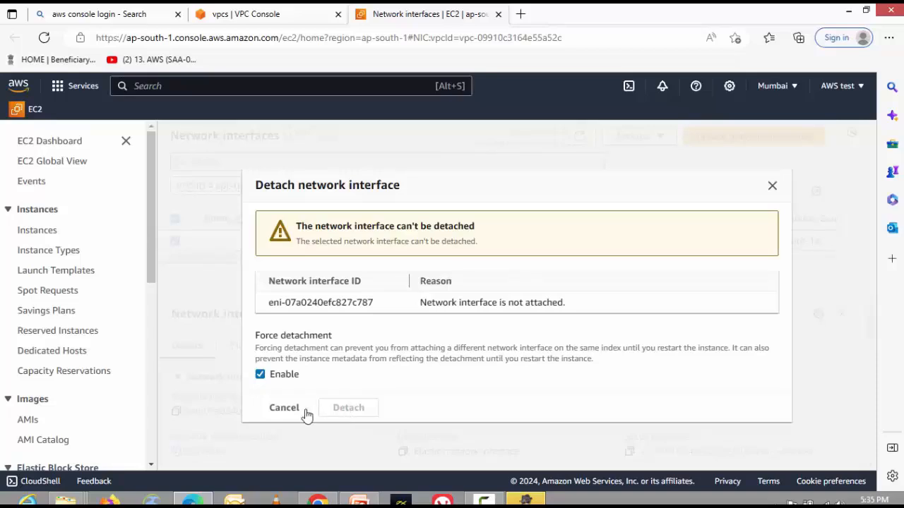
pyautogui.click(284, 408)
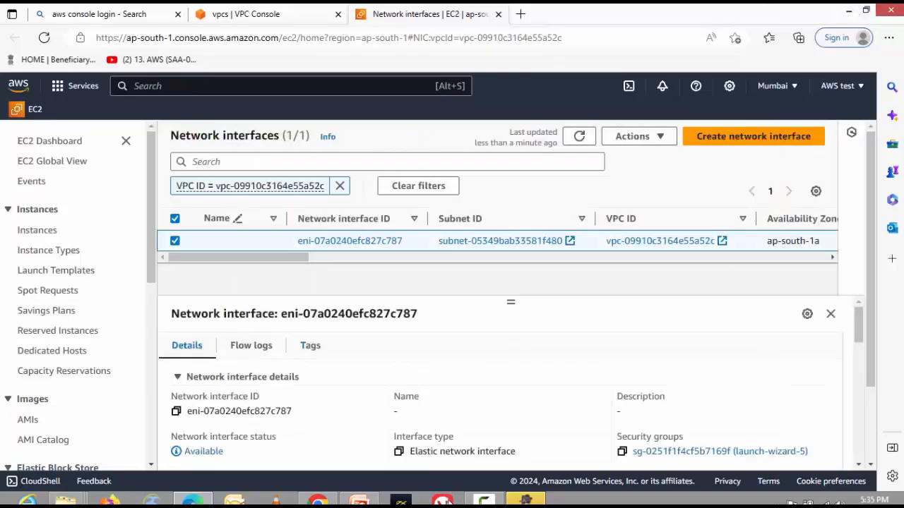
# - Check the state of Netmynd-EC2 in a refreshed instances list, and return to the VPC page, closing its deletion dialog
pyautogui.click(48, 235)
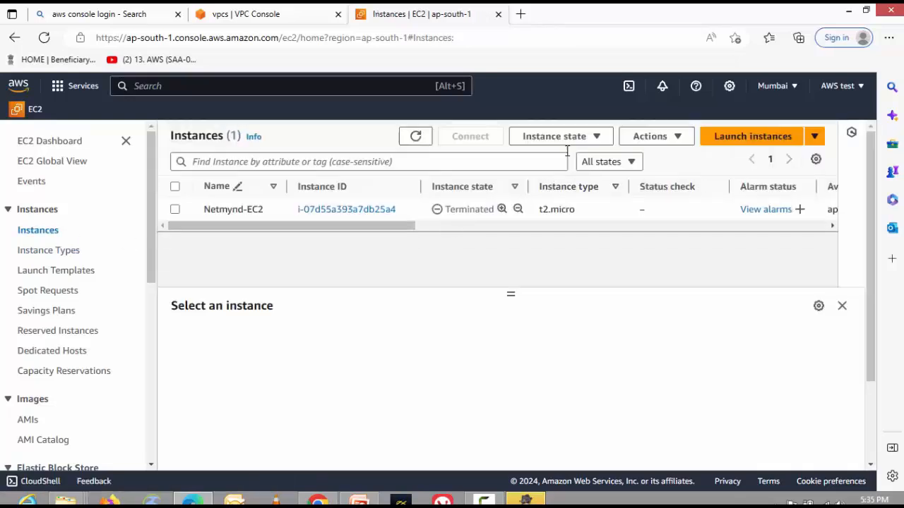
pyautogui.click(415, 138)
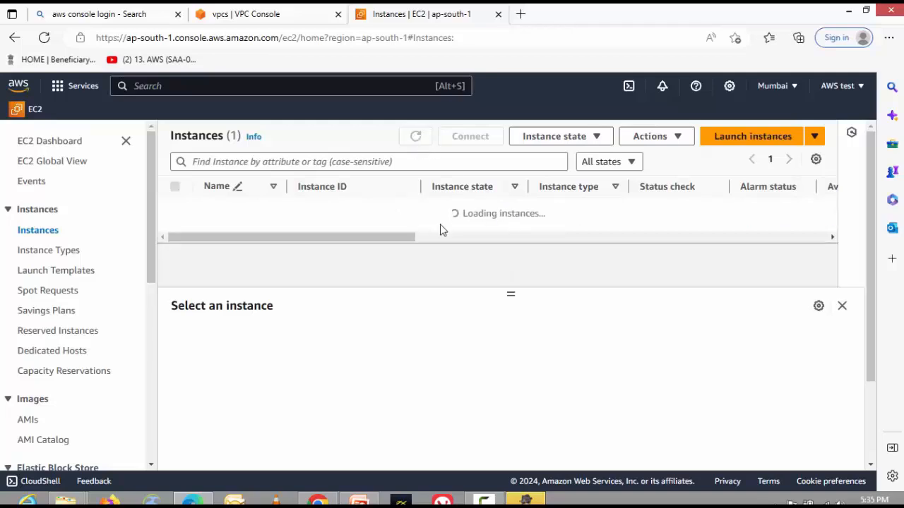
pyautogui.click(254, 15)
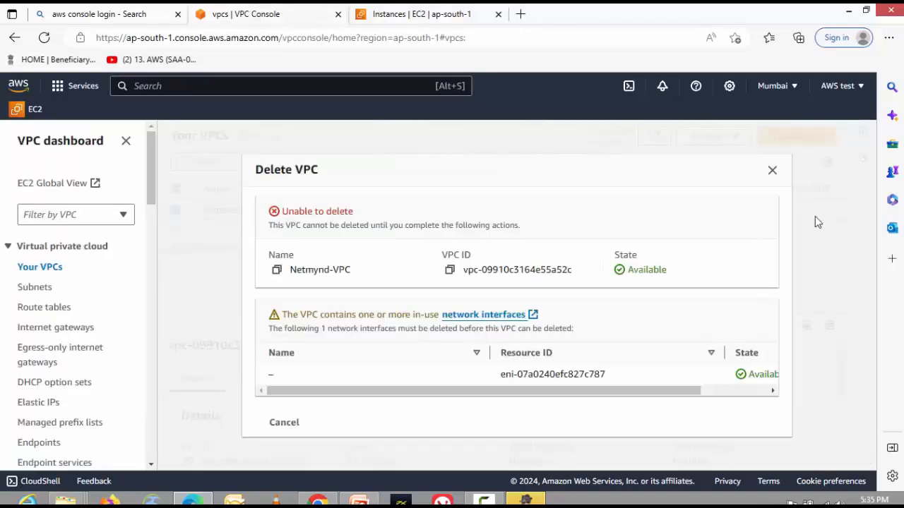
pyautogui.click(773, 170)
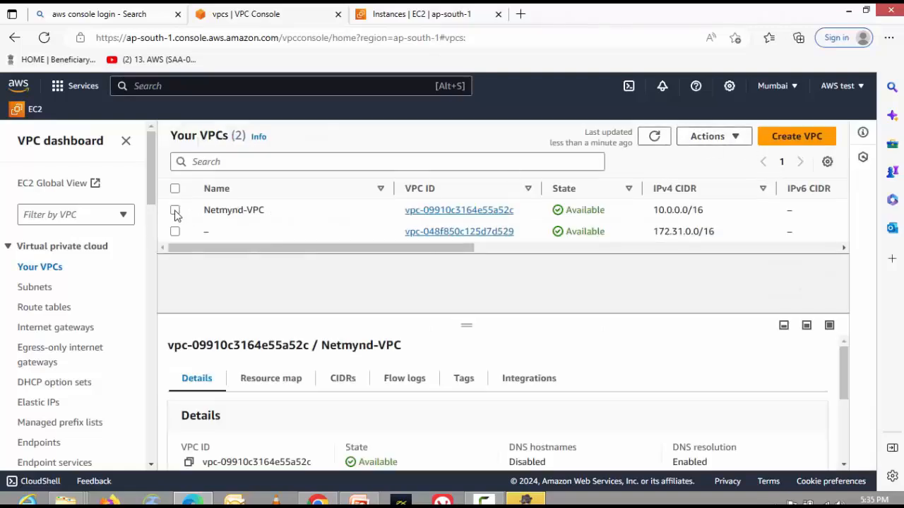
# - Select Netmynd-VPC, try once more to delete it, and dismiss the deletion dialog
pyautogui.click(175, 212)
pyautogui.click(713, 136)
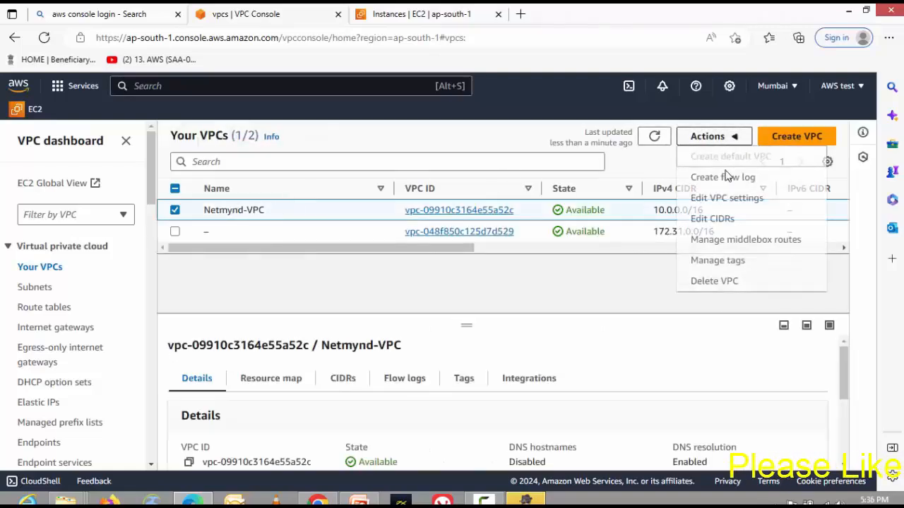
pyautogui.click(708, 282)
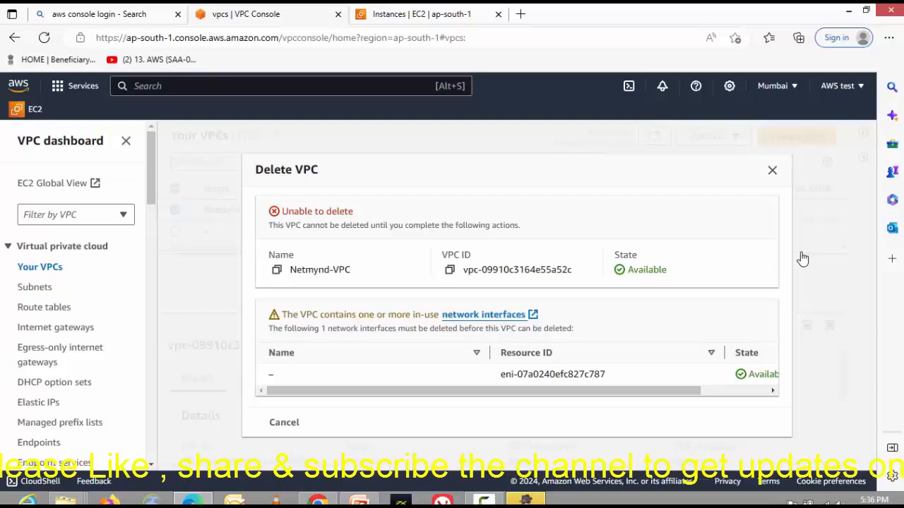
pyautogui.click(772, 171)
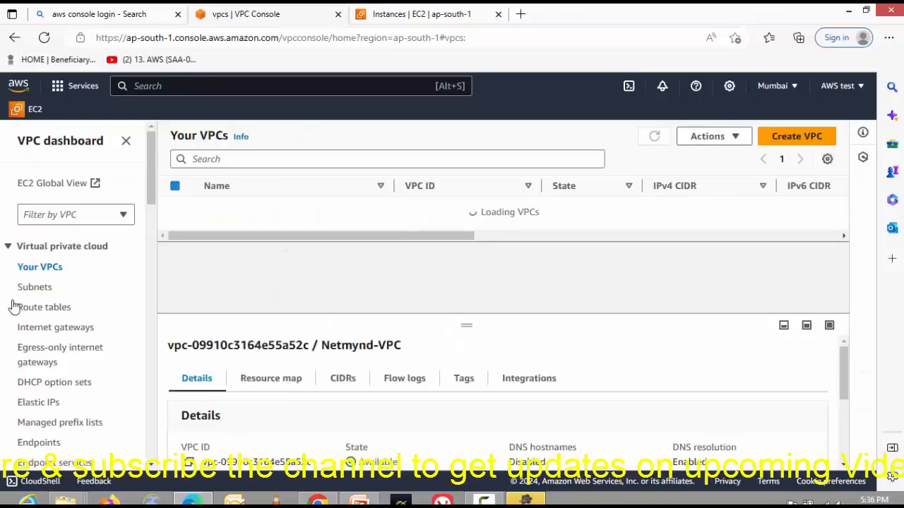
# - Delete Netmynd-subnet from the subnets list, entering "delete" as the confirmation text
pyautogui.click(35, 288)
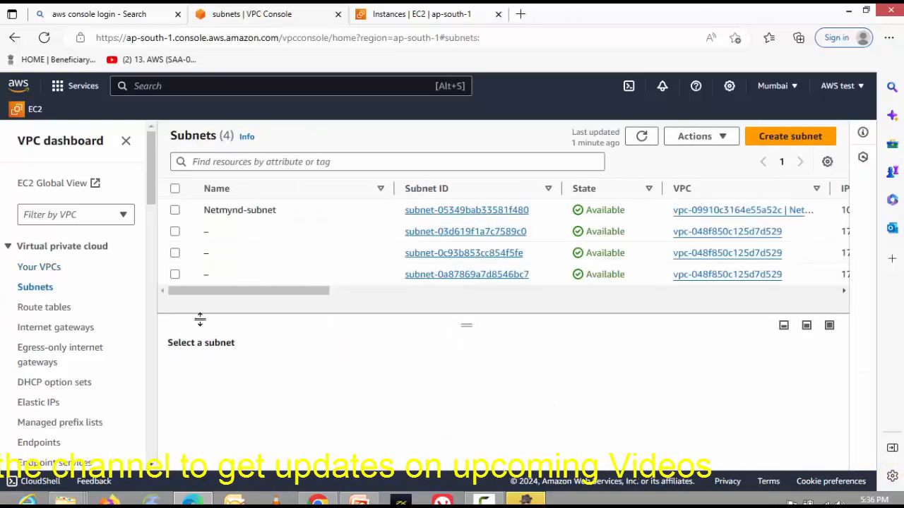
pyautogui.click(175, 210)
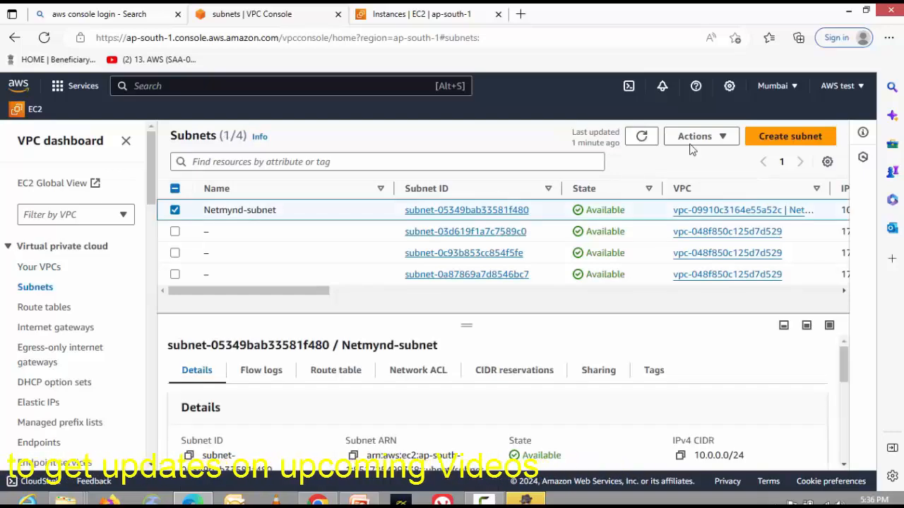
pyautogui.click(726, 137)
pyautogui.click(725, 342)
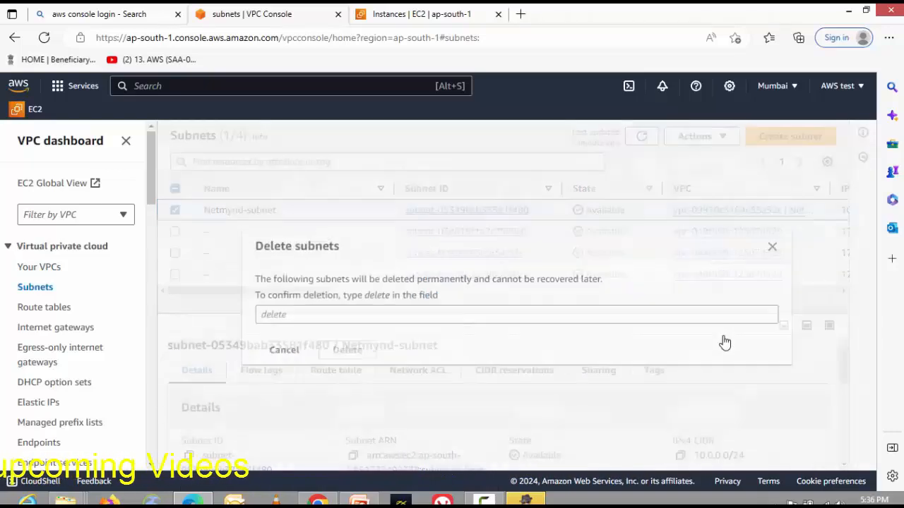
pyautogui.click(577, 335)
pyautogui.write('de')
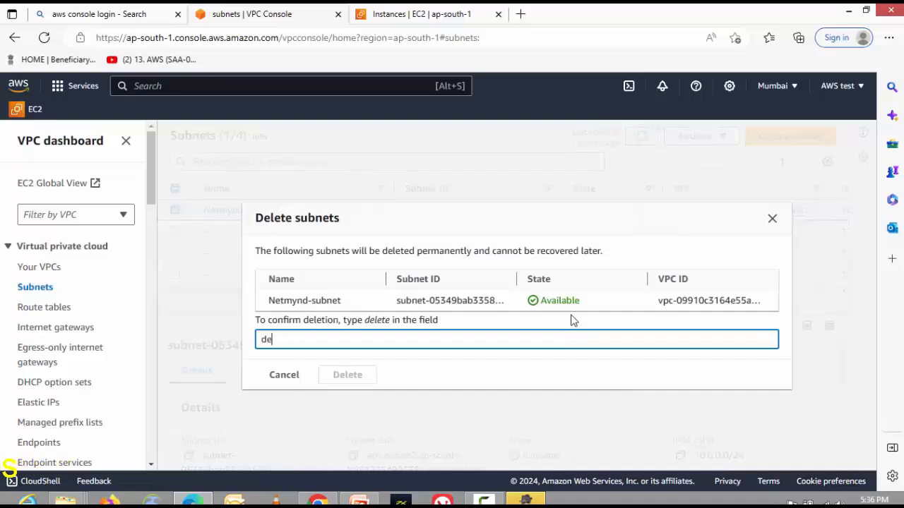
pyautogui.write('lete')
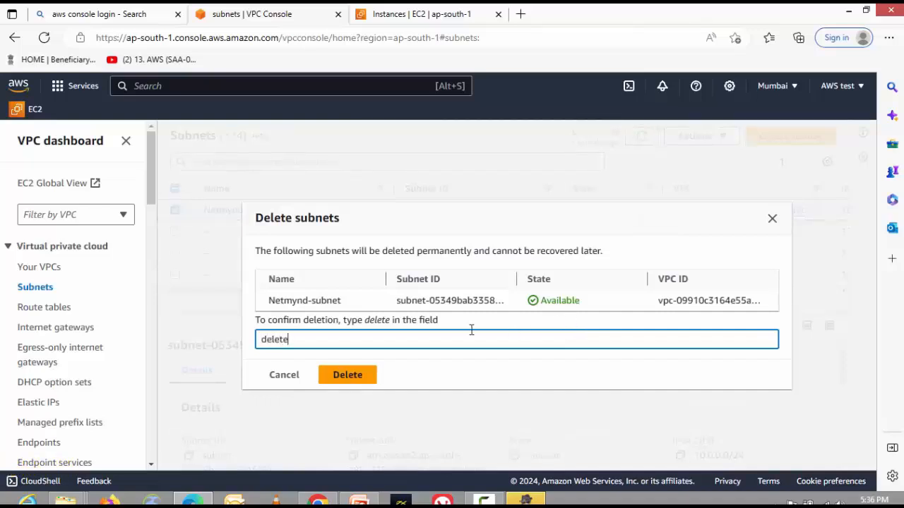
pyautogui.click(346, 377)
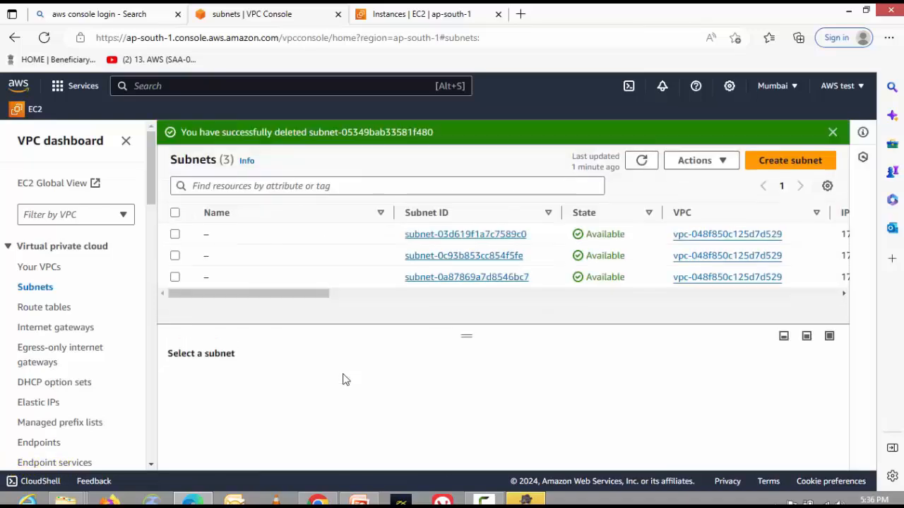
pyautogui.click(48, 328)
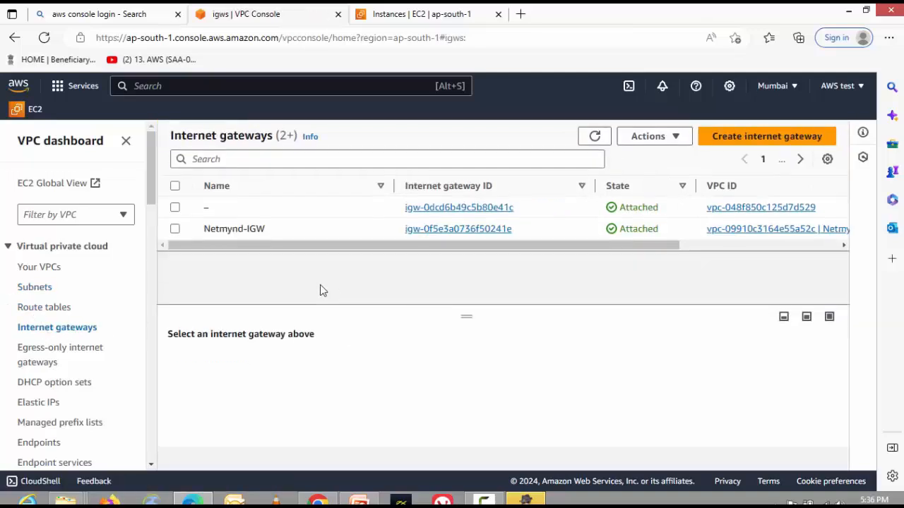
pyautogui.click(175, 228)
pyautogui.click(682, 141)
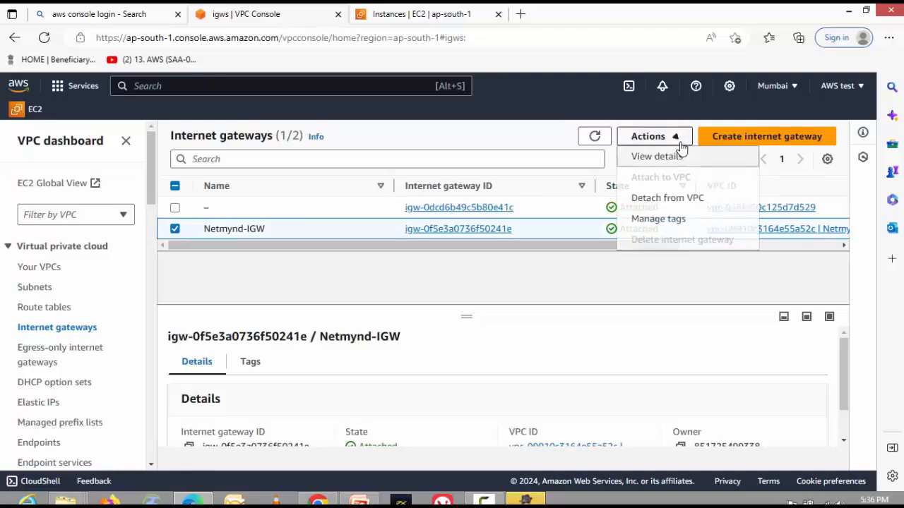
pyautogui.click(616, 285)
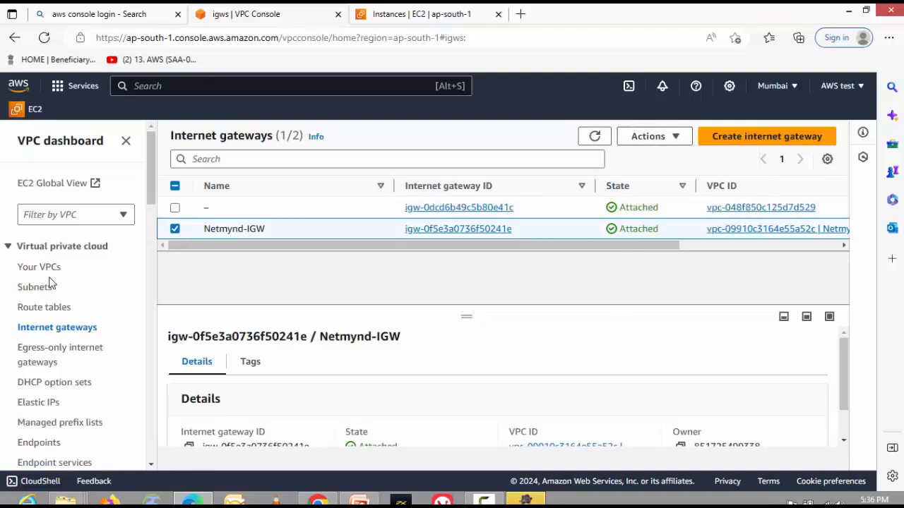
# - Delete Netmynd-VPC along with its internet gateway and security group, confirming with "delete", and refresh the VPC list
pyautogui.click(55, 268)
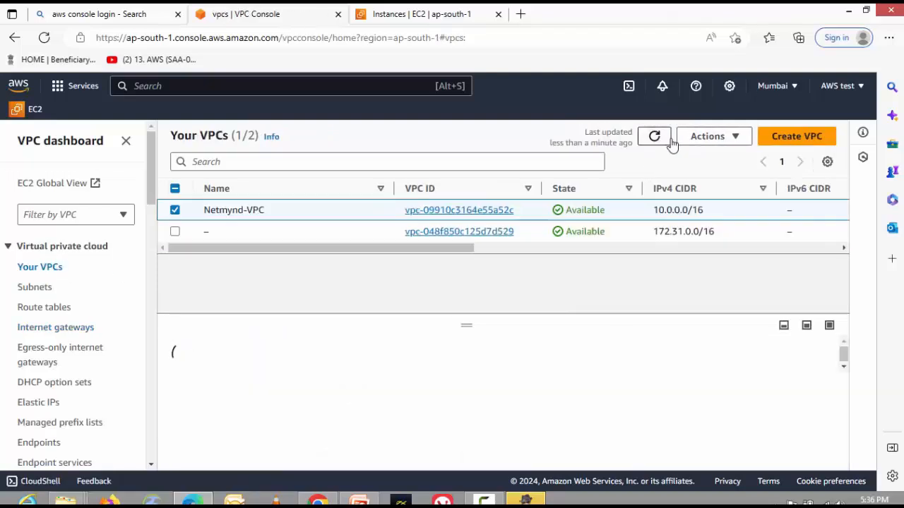
pyautogui.click(703, 141)
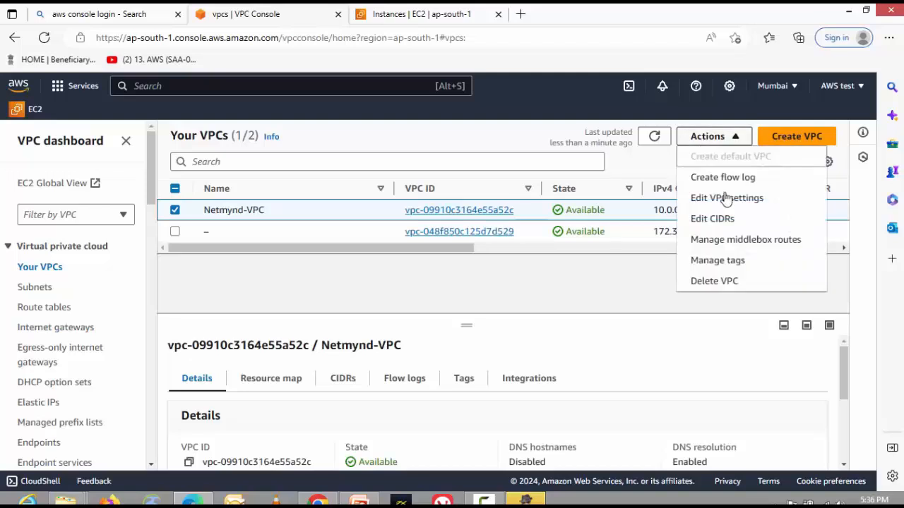
pyautogui.click(715, 282)
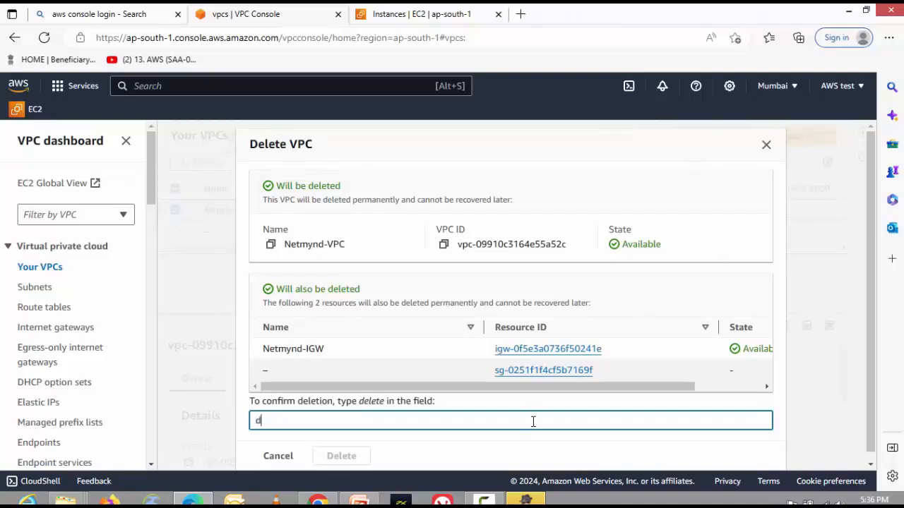
pyautogui.write('delete')
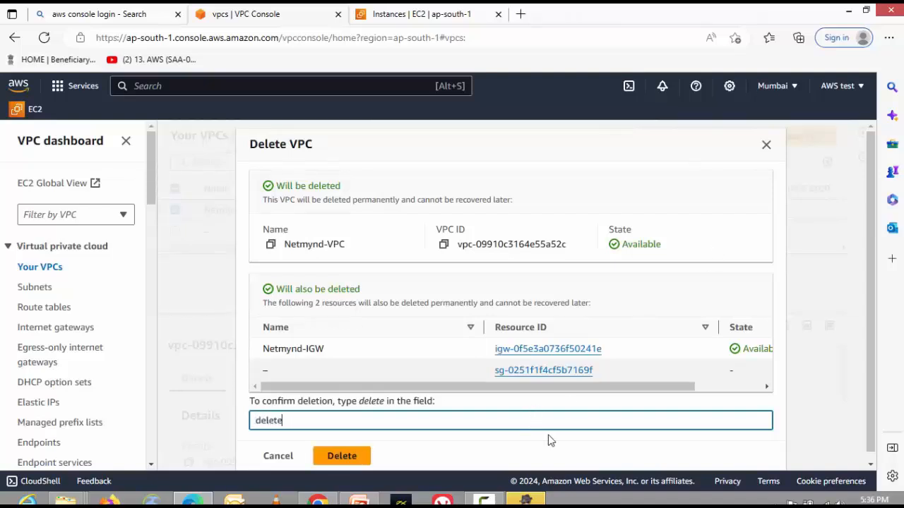
pyautogui.click(335, 456)
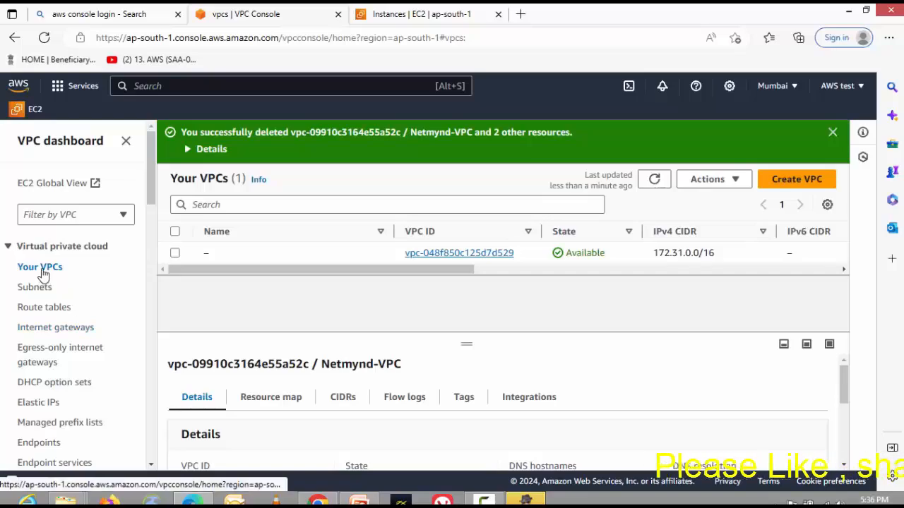
pyautogui.click(658, 178)
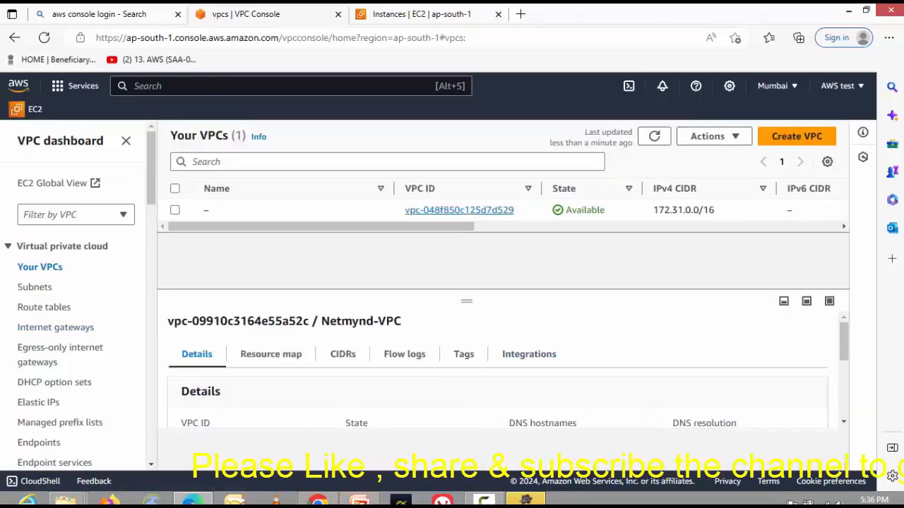
# - Switch to the PowerPoint presentation
pyautogui.click(360, 501)
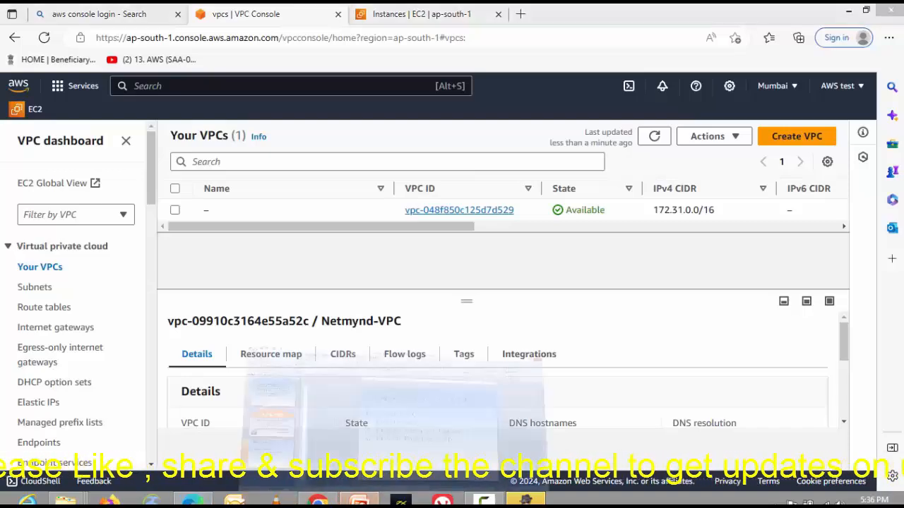